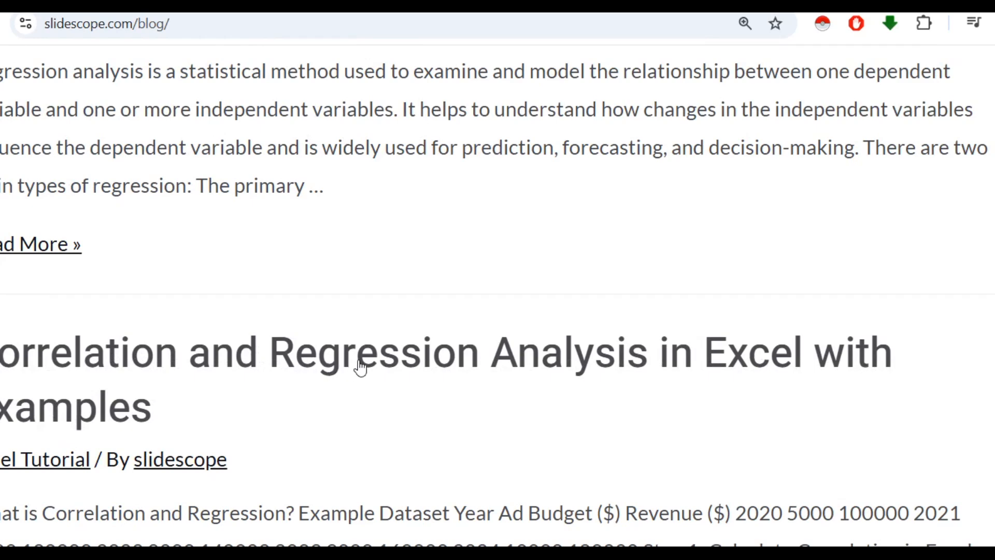
# Open the blog article "Use of Data Analysis ToolPak in Excel" and go to its Descriptive Statistics example
pyautogui.scroll(10, 361, 367)
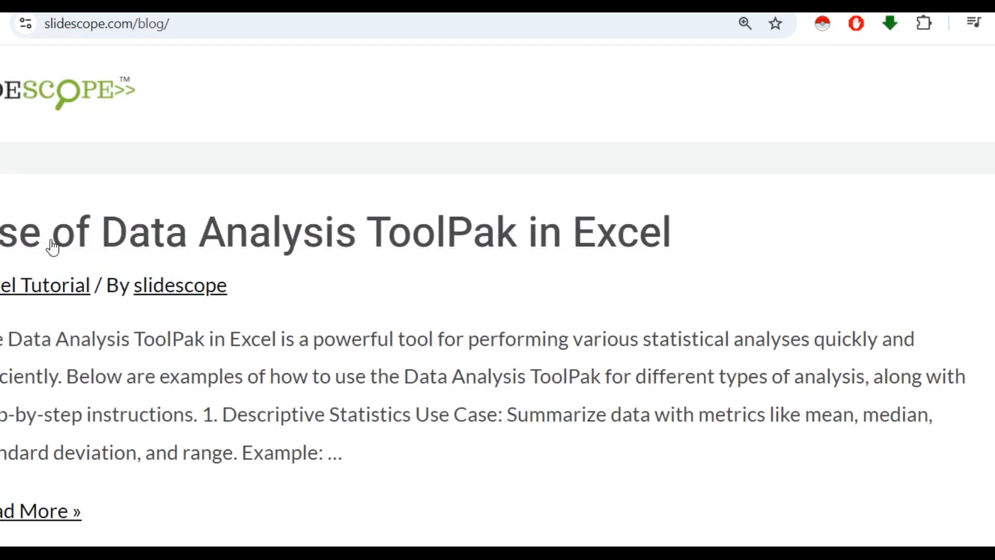
pyautogui.click(385, 270)
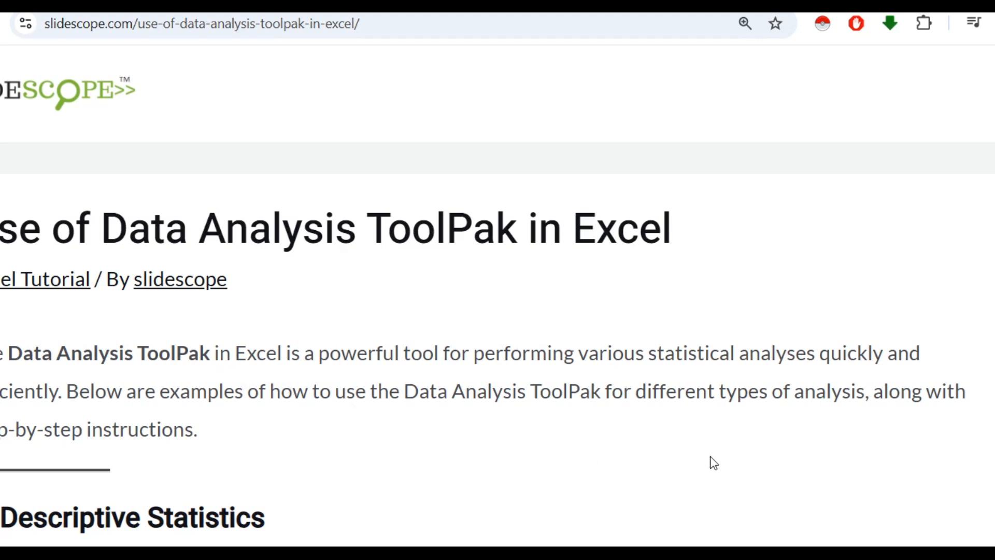
pyautogui.scroll(-6, 713, 424)
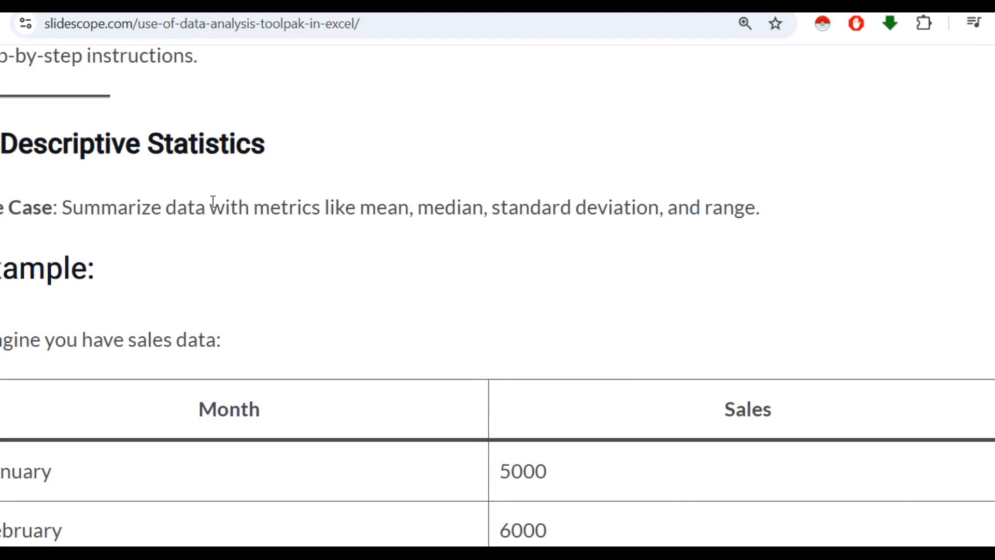
pyautogui.scroll(-2, 248, 192)
pyautogui.keyDown('ctrl'); pyautogui.scroll(-1, 290, 188); pyautogui.keyUp('ctrl')
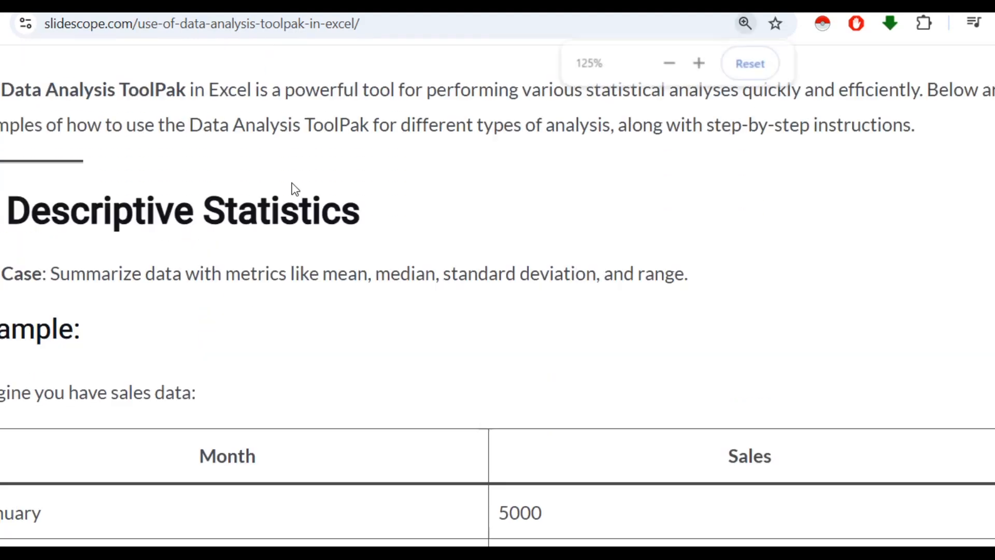
pyautogui.keyDown('ctrl'); pyautogui.scroll(-1, 382, 206); pyautogui.keyUp('ctrl')
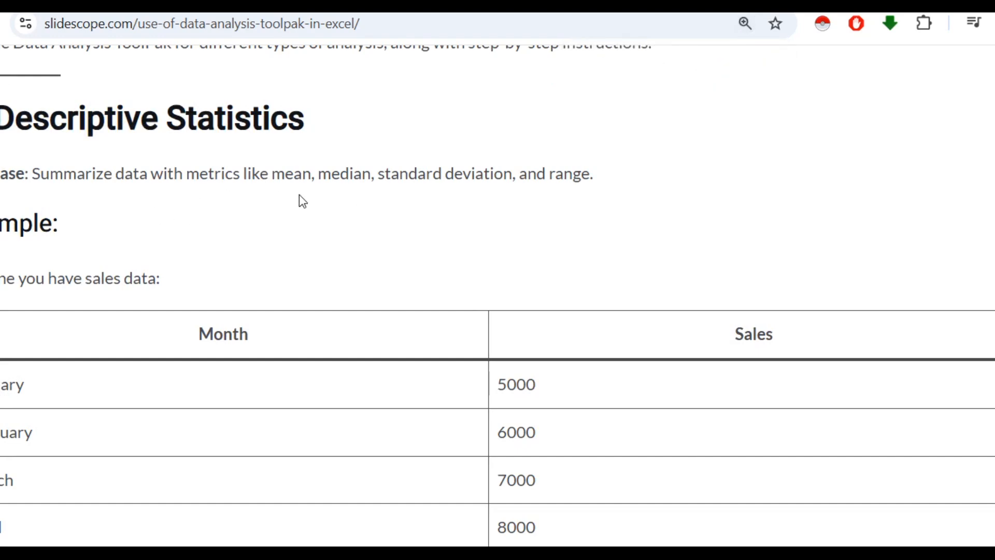
# Copy the Month and Sales example table from the article into the Excel worksheet, starting in cell A1
pyautogui.scroll(-3, 357, 215)
pyautogui.moveTo(162, 147); pyautogui.dragTo(654, 339)
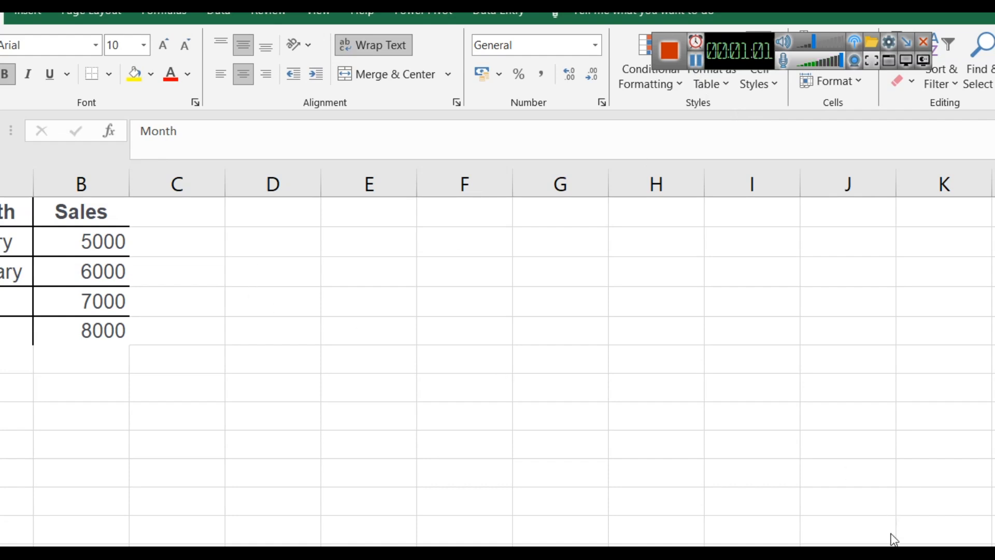
pyautogui.moveTo(881, 556); pyautogui.dragTo(875, 557)
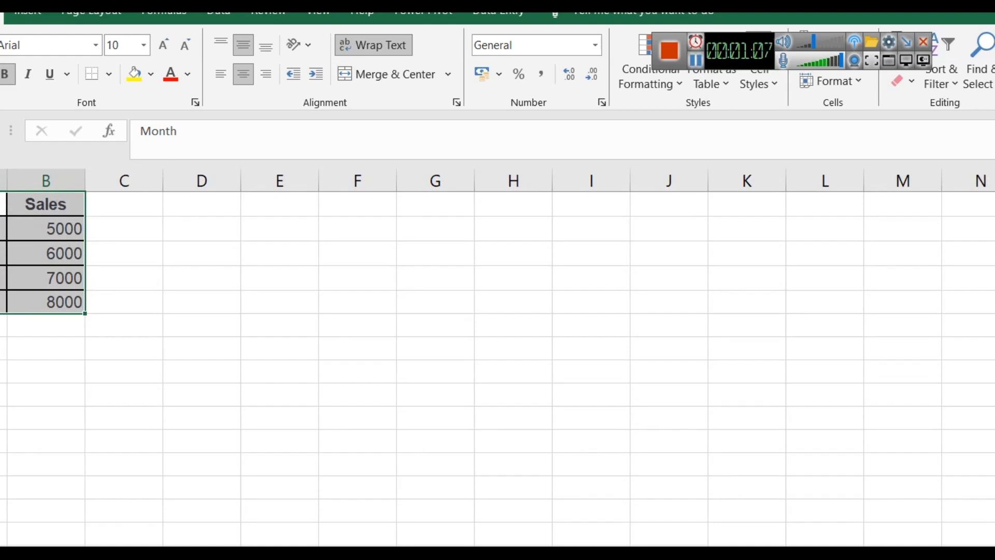
# Read the article's instructions for running Descriptive Statistics in the browser, and return to the Excel worksheet
pyautogui.hotkey('alt', 'Tab')
pyautogui.scroll(-1, 136, 302)
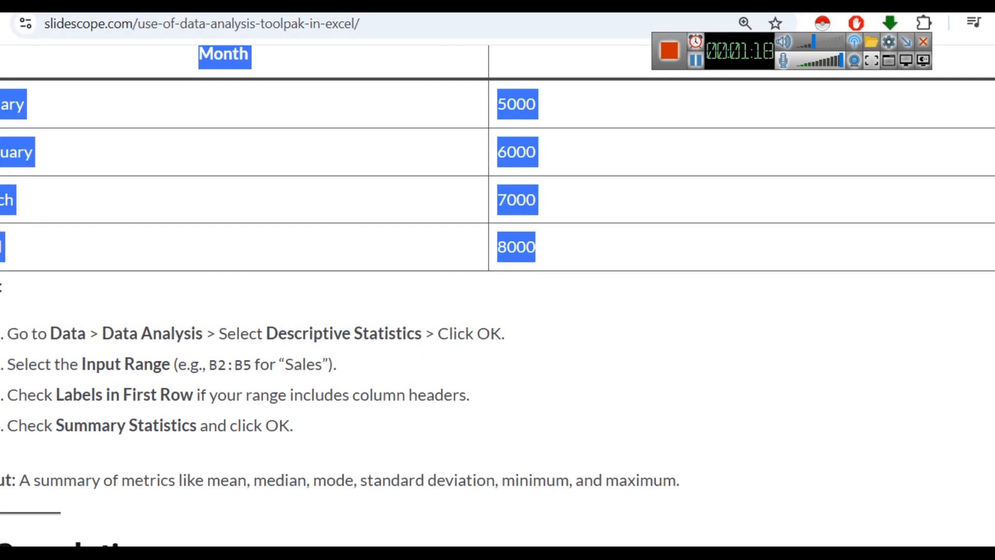
pyautogui.click(508, 497)
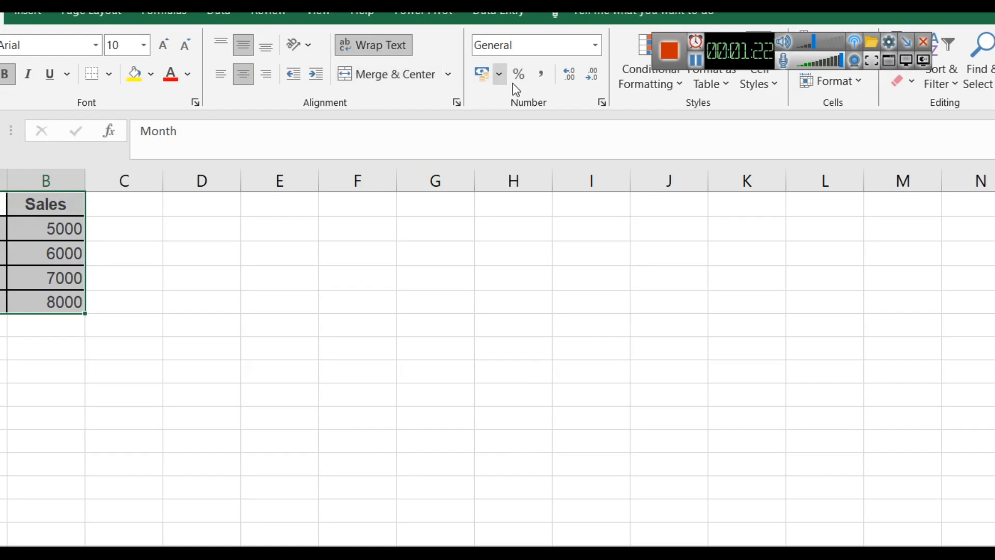
pyautogui.moveTo(743, 45); pyautogui.dragTo(745, 88)
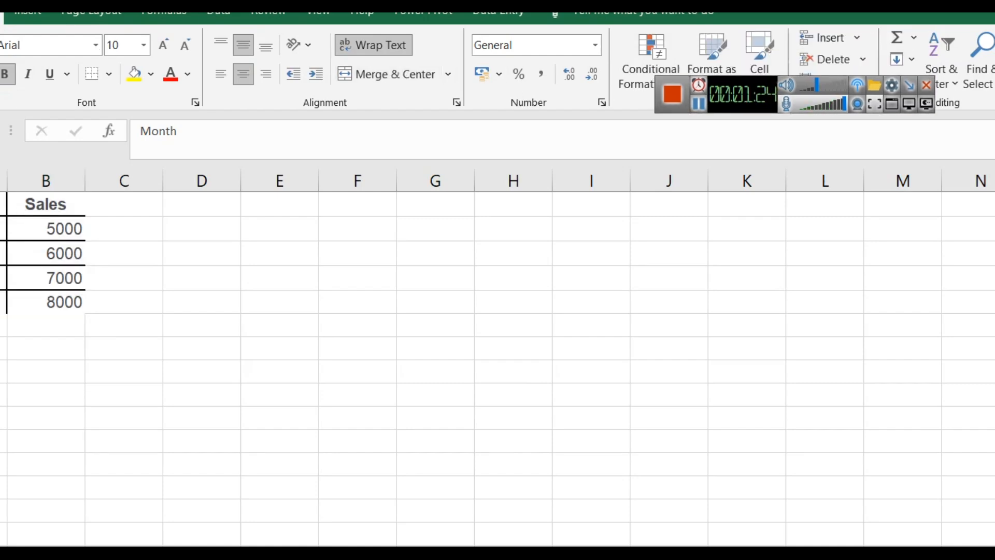
# Check in the Excel add-in settings whether the Analysis ToolPak is enabled, and close the Add-ins dialog
pyautogui.click(1, 14)
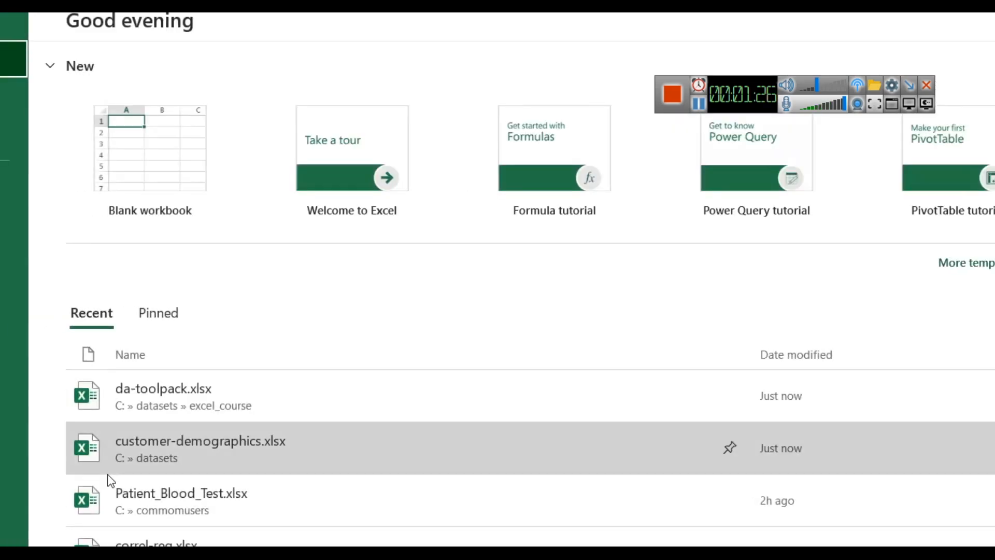
pyautogui.click(6, 523)
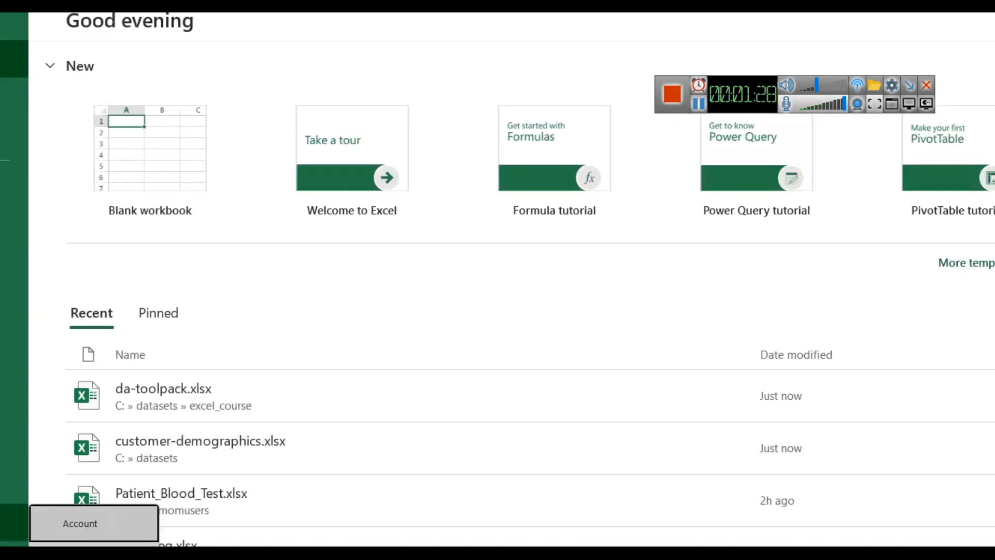
pyautogui.click(81, 542)
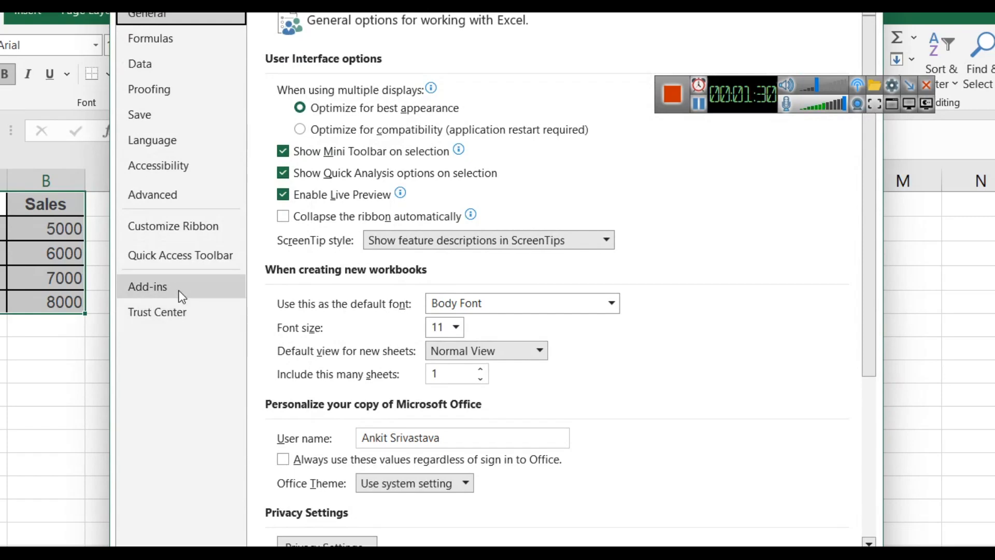
pyautogui.click(182, 286)
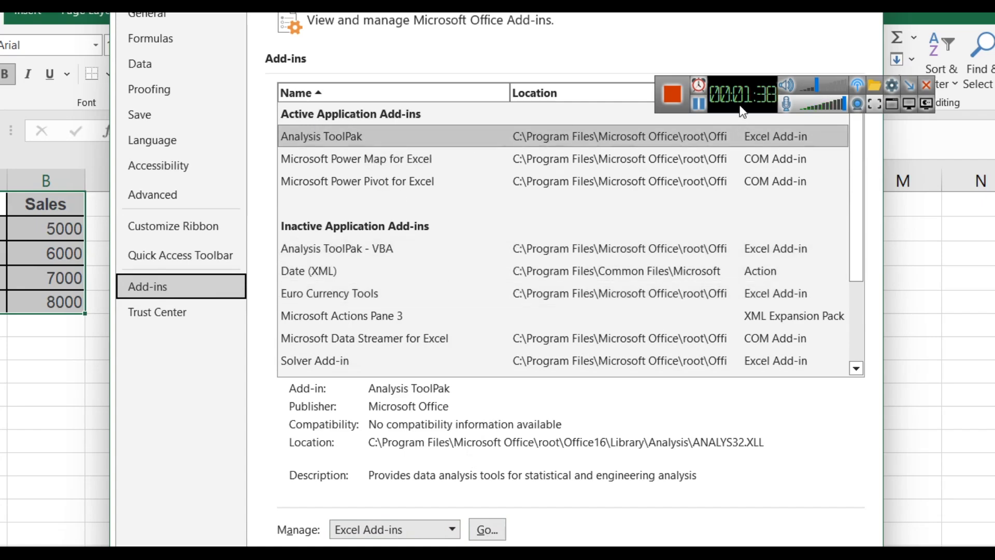
pyautogui.click(487, 529)
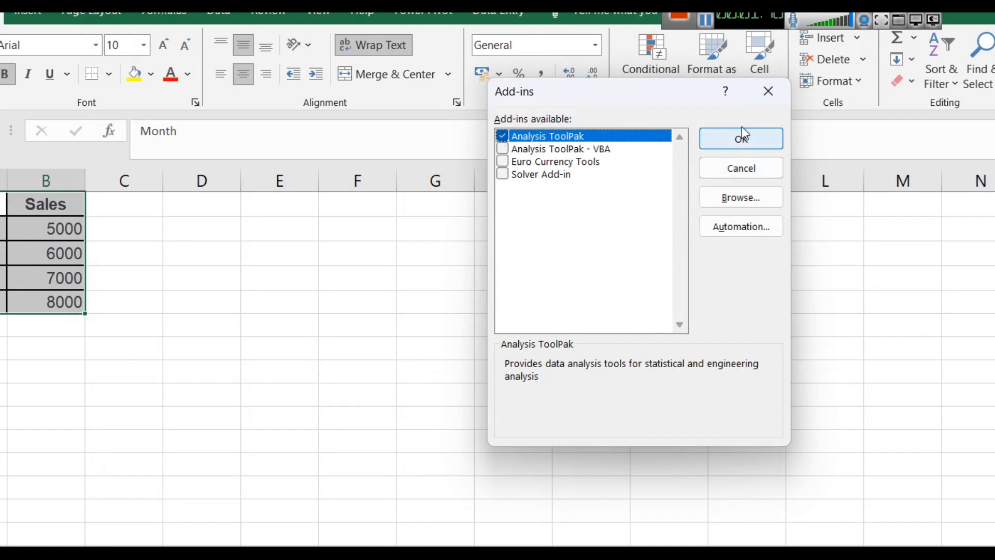
pyautogui.click(770, 94)
# Start the Descriptive Statistics tool from the Data Analysis tools
pyautogui.click(219, 10)
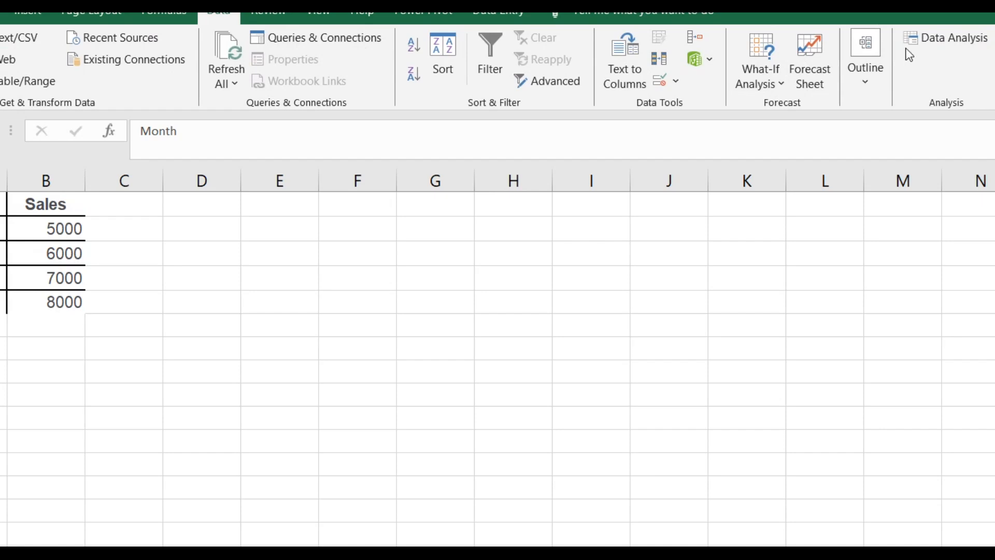
pyautogui.click(935, 42)
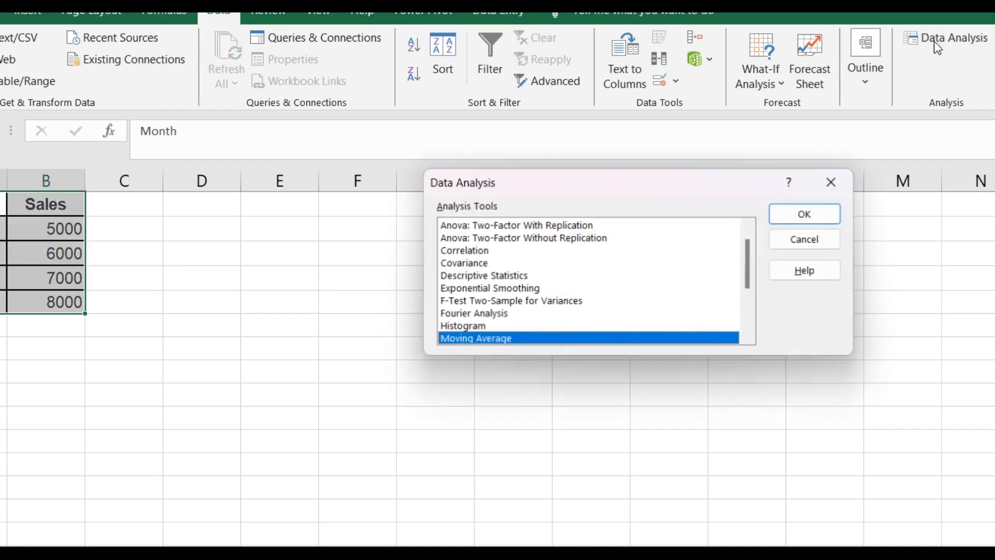
pyautogui.scroll(-3, 566, 306)
pyautogui.scroll(3, 612, 303)
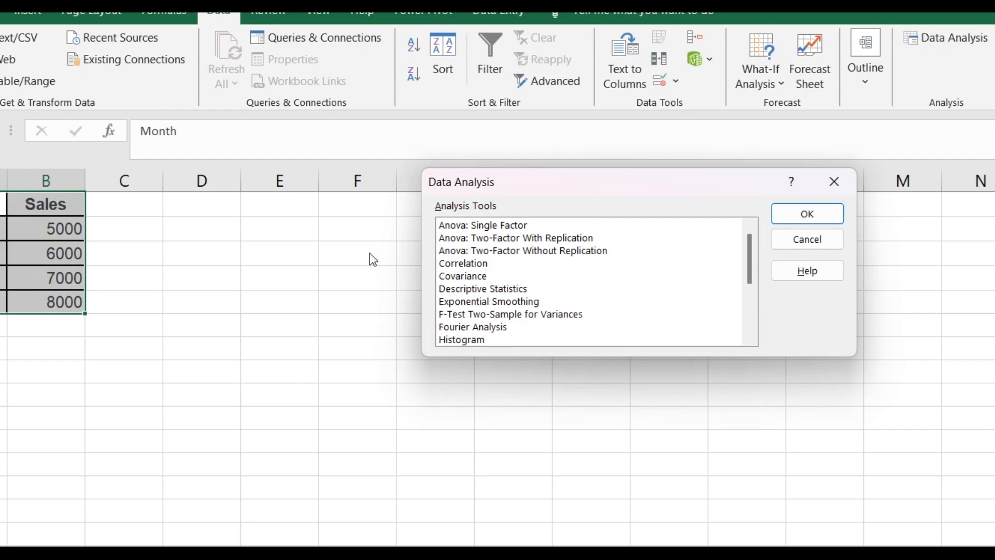
pyautogui.click(507, 290)
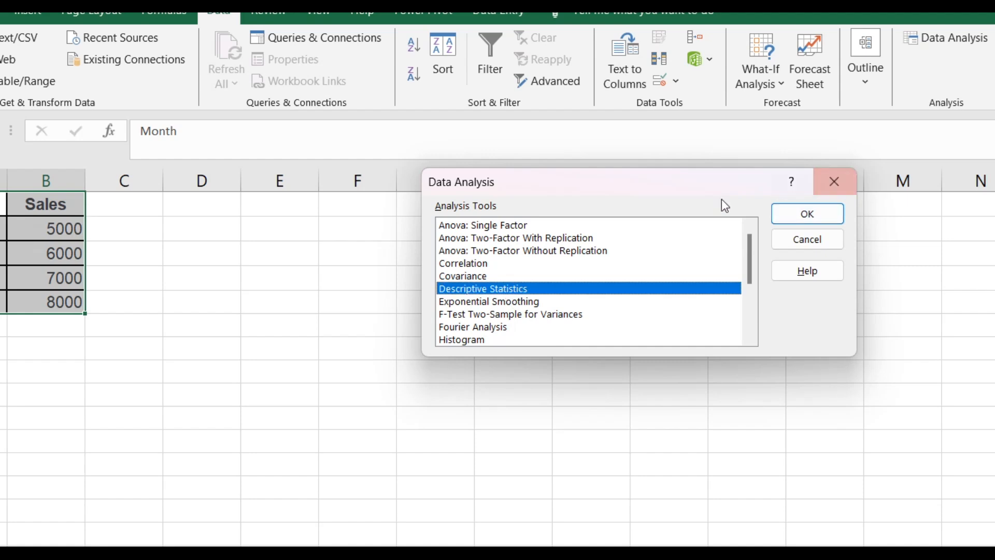
pyautogui.click(812, 219)
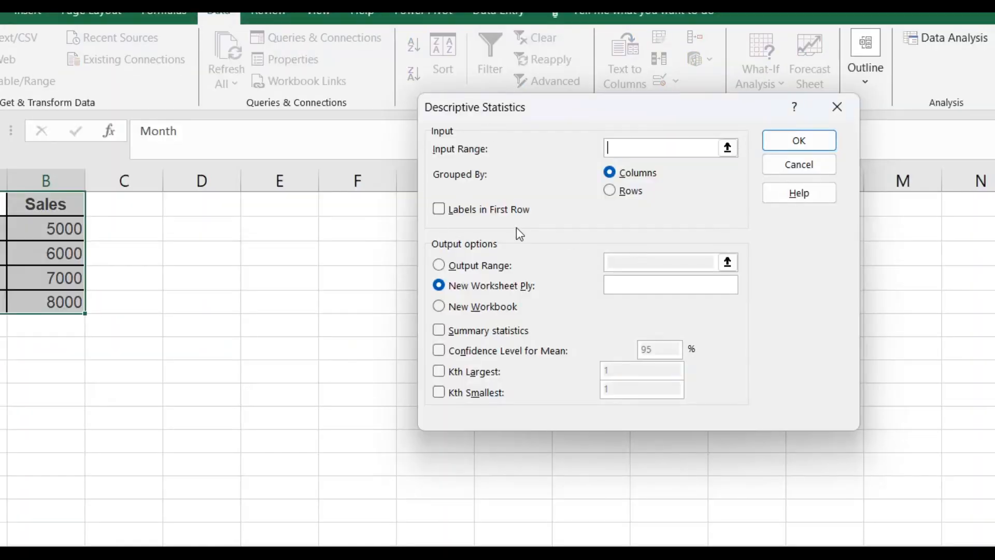
# Set the Descriptive Statistics input range to $B$2:$B$5 and the output range to $D$1:$D$5
pyautogui.click(42, 229)
pyautogui.moveTo(42, 229); pyautogui.dragTo(41, 296)
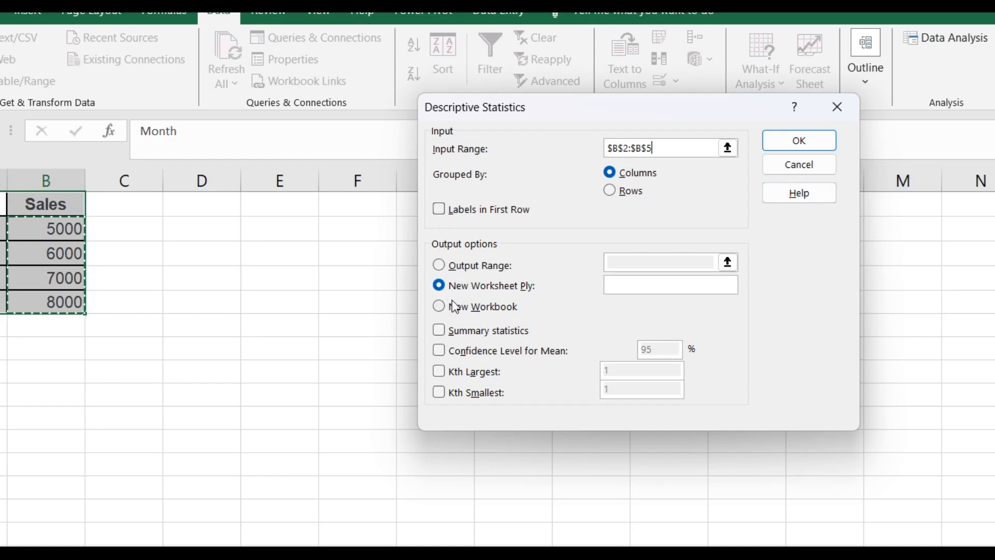
pyautogui.click(455, 269)
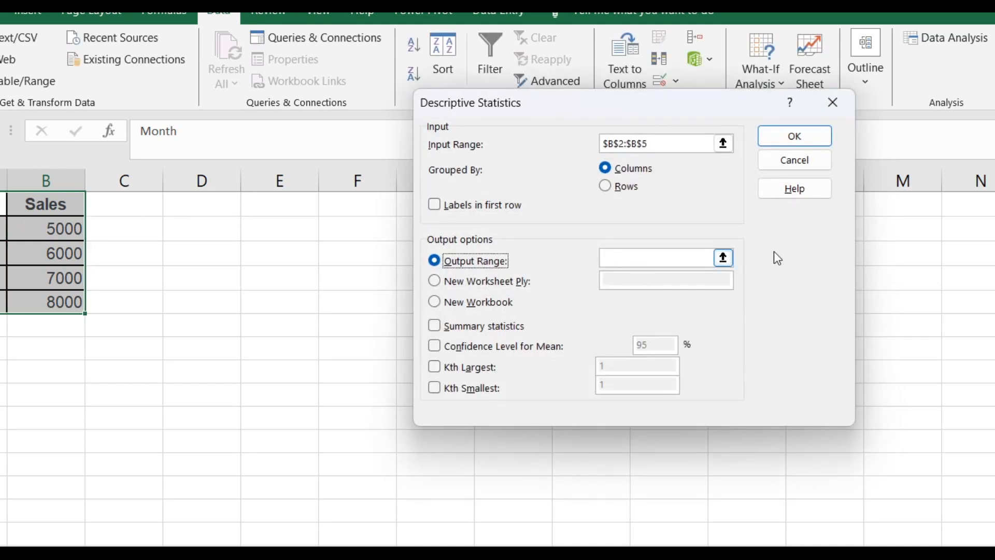
pyautogui.click(717, 258)
pyautogui.click(724, 258)
pyautogui.moveTo(204, 202); pyautogui.dragTo(223, 293)
pyautogui.press('Return')
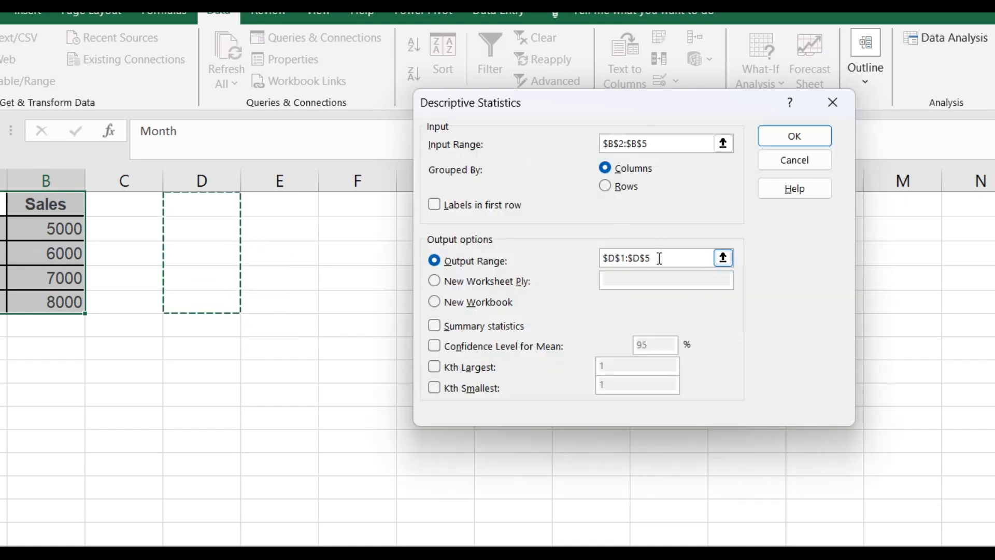
# Enable Summary statistics and run the Descriptive Statistics analysis
pyautogui.click(787, 145)
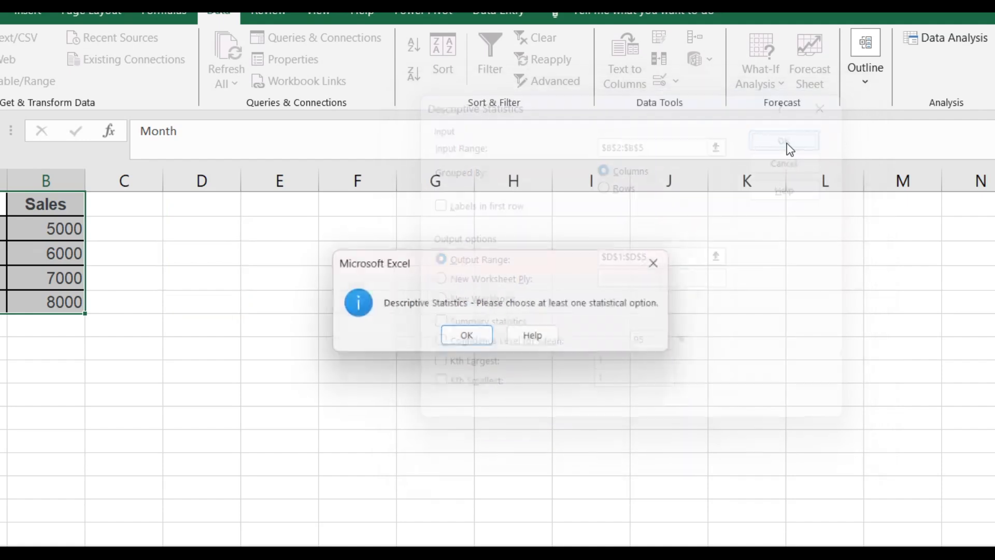
pyautogui.click(467, 340)
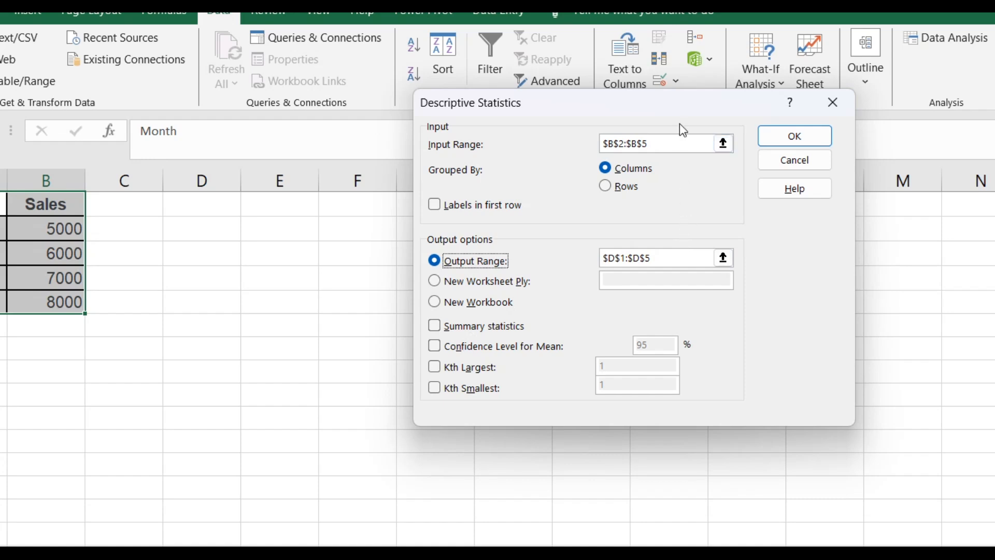
pyautogui.click(677, 7)
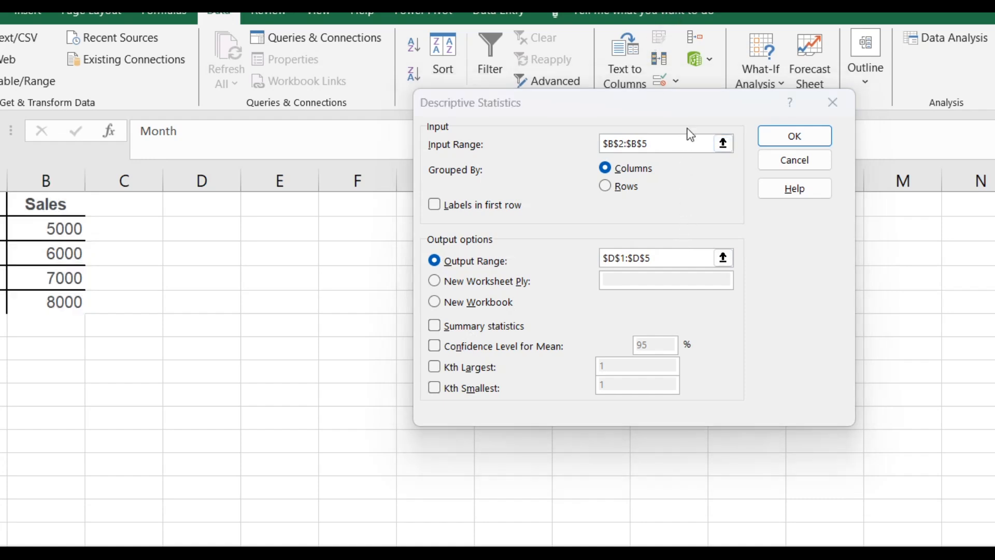
pyautogui.click(436, 326)
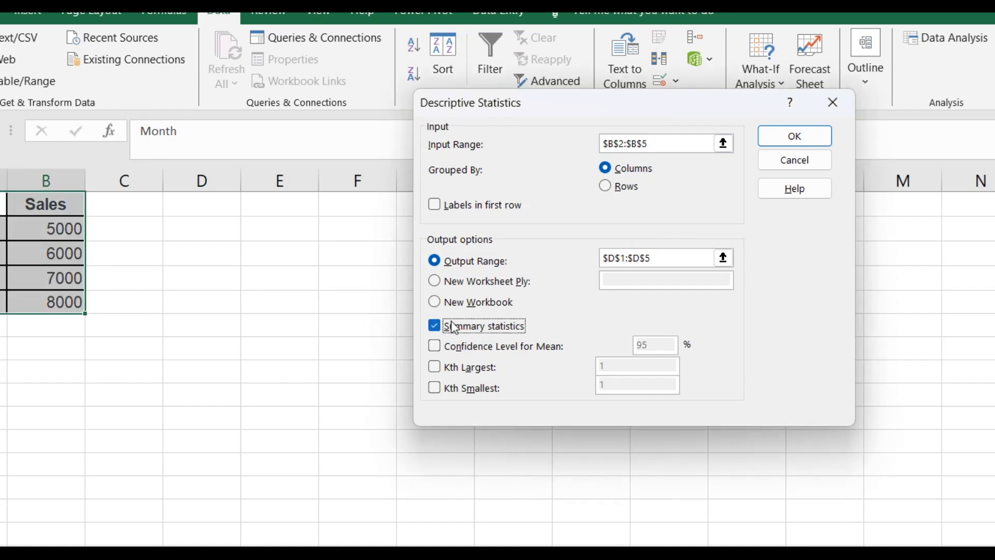
pyautogui.click(797, 141)
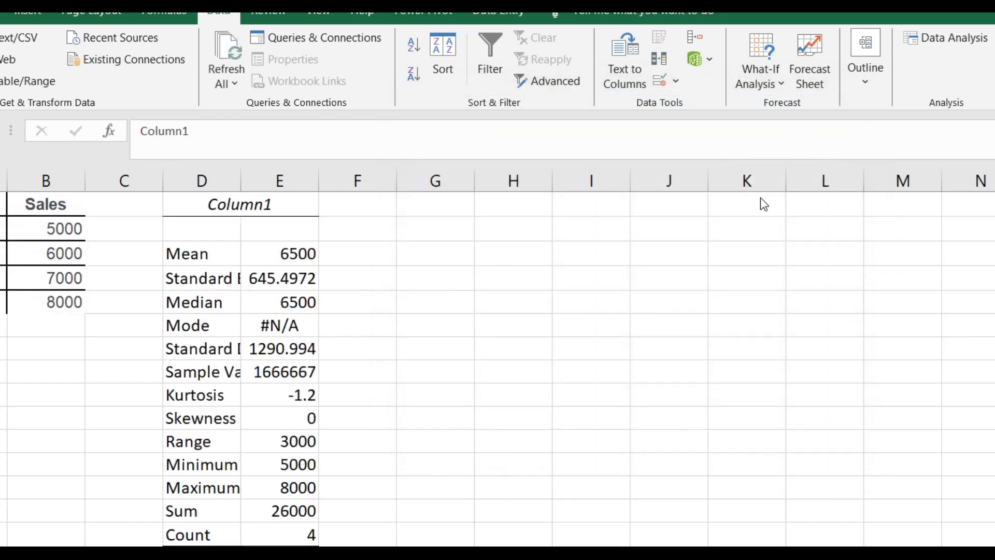
# Widen columns D and E so the statistic names and values in the output table fit fully
pyautogui.scroll(-3, 482, 273)
pyautogui.scroll(3, 480, 271)
pyautogui.doubleClick(318, 178)
pyautogui.click(445, 304)
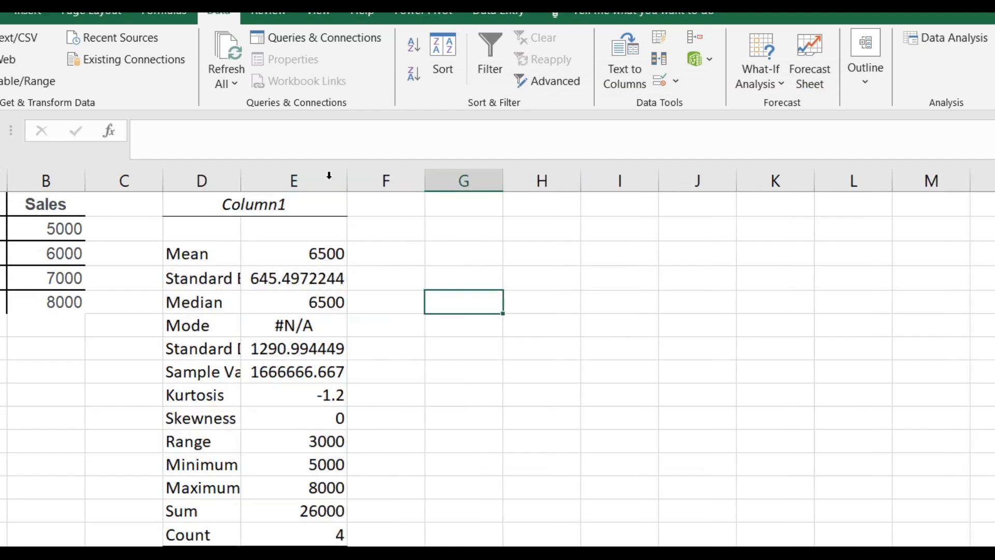
pyautogui.click(202, 180)
pyautogui.moveTo(346, 182); pyautogui.dragTo(490, 193)
pyautogui.scroll(-2, 569, 238)
pyautogui.scroll(2, 486, 257)
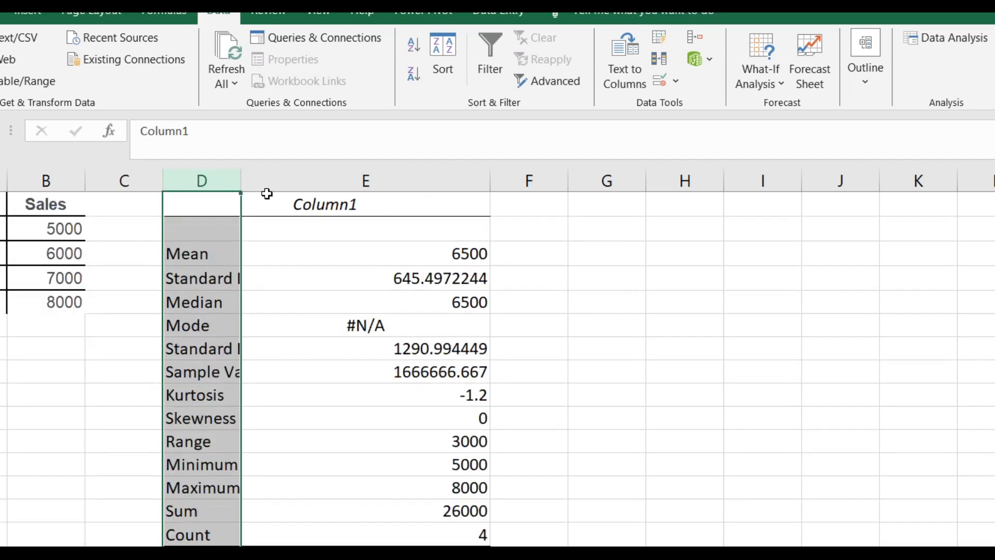
pyautogui.moveTo(244, 173); pyautogui.dragTo(341, 174)
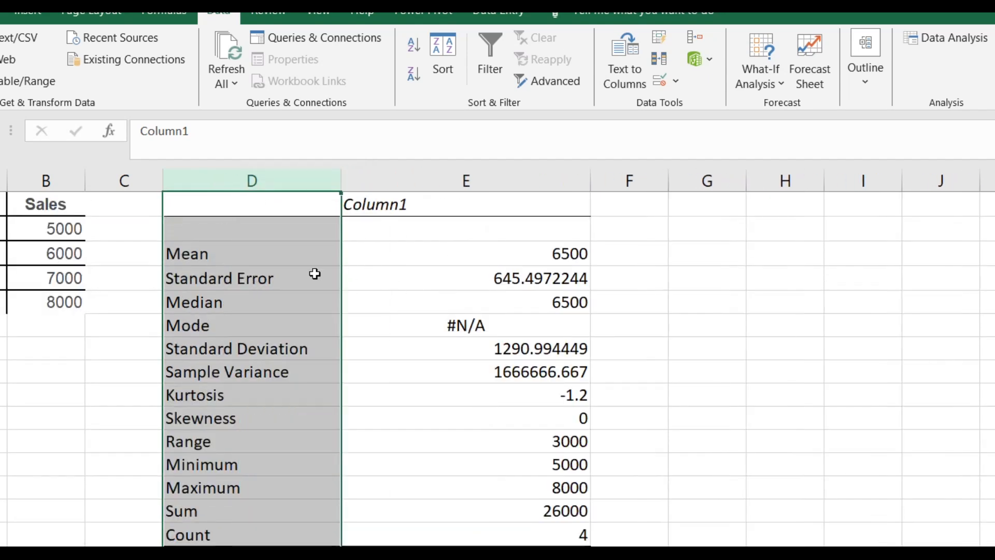
# Examine the descriptive statistics output, from the mean, median, mode and deviation down to the range, minimum, sum and count
pyautogui.click(306, 259)
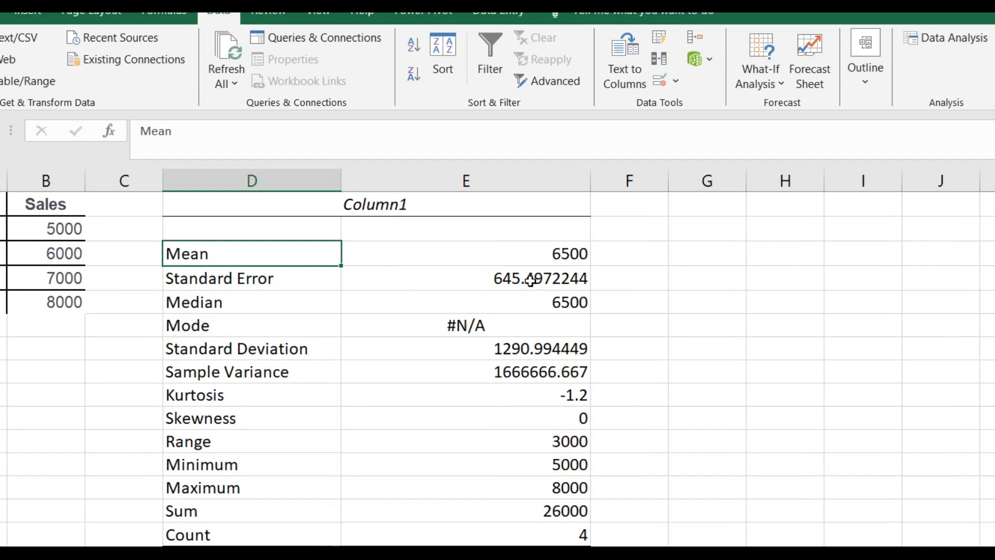
pyautogui.click(249, 298)
pyautogui.click(469, 302)
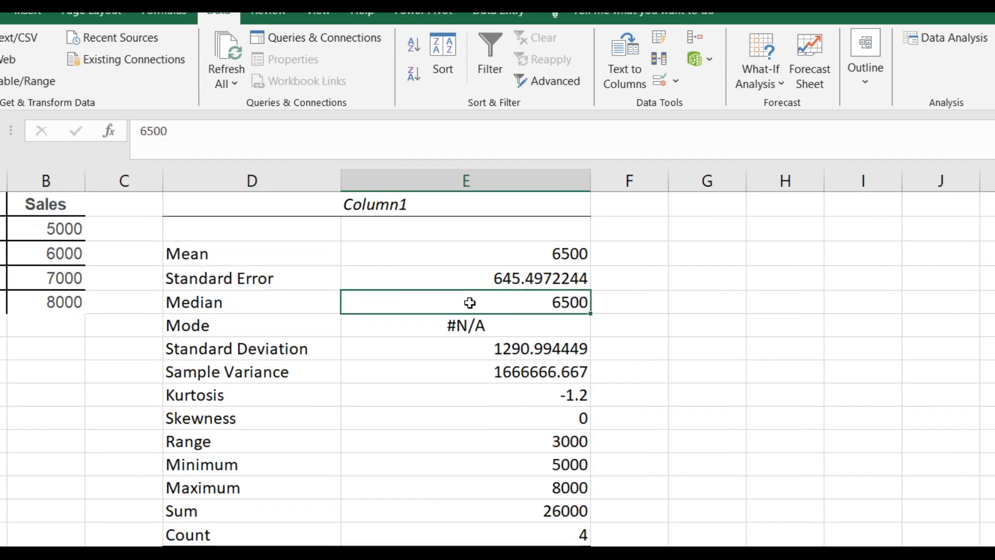
pyautogui.click(274, 329)
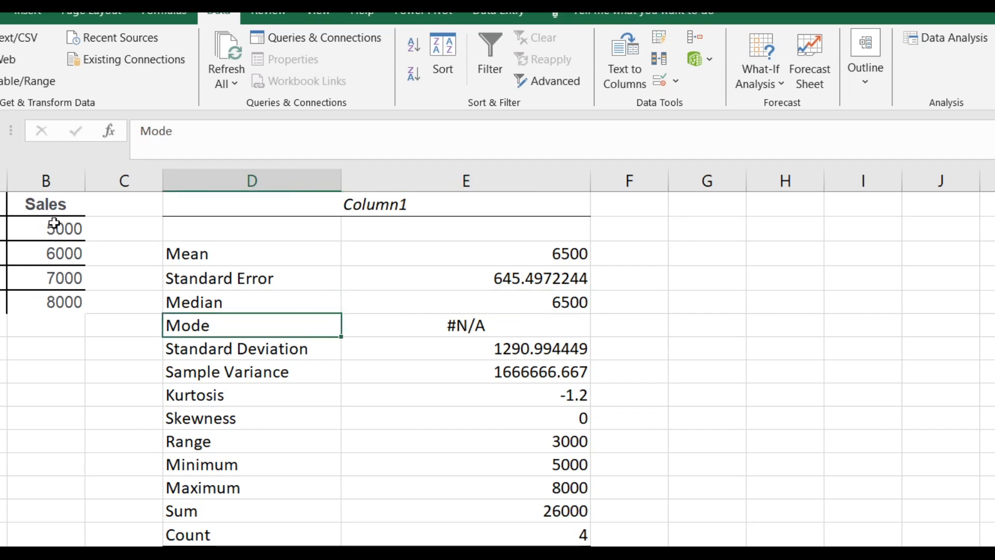
pyautogui.click(259, 352)
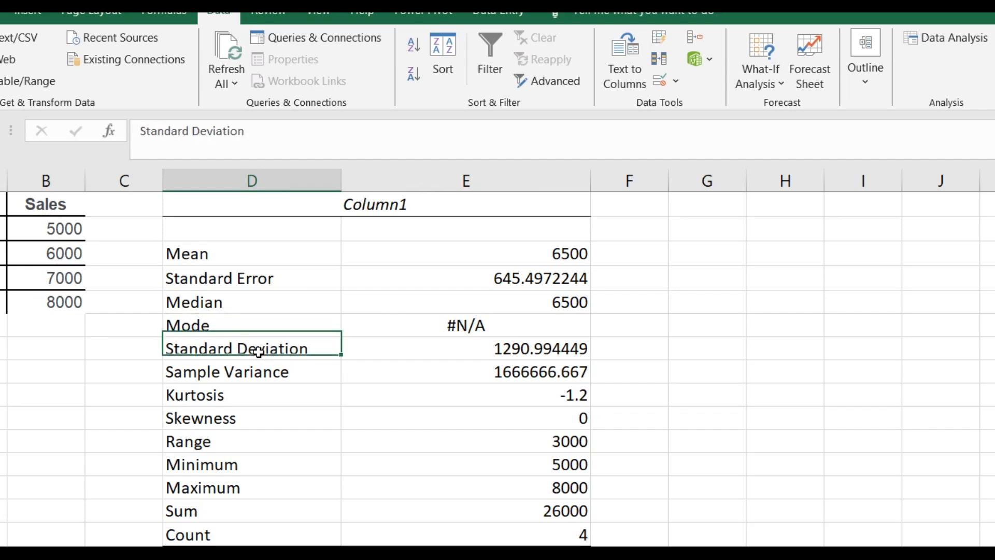
pyautogui.click(244, 378)
pyautogui.scroll(-1, 260, 369)
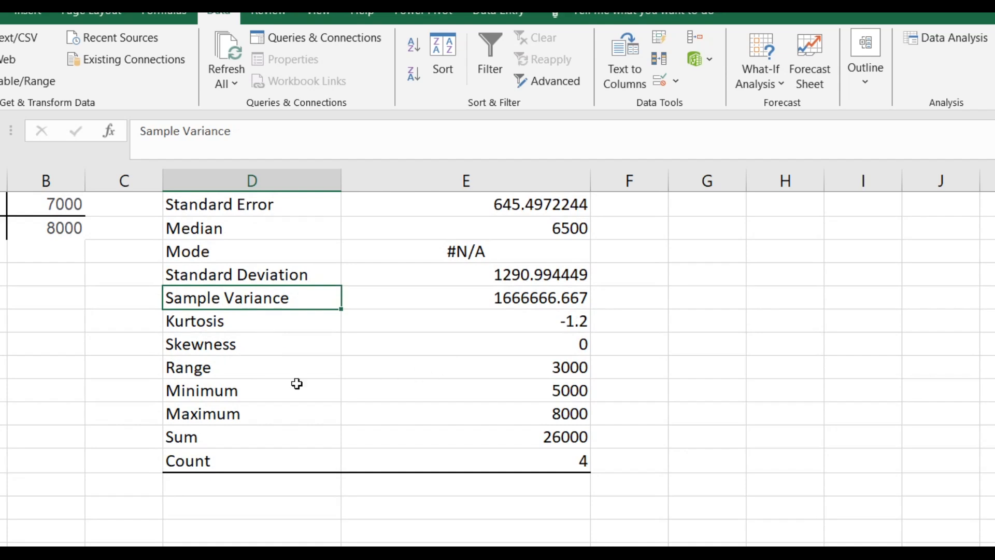
pyautogui.click(254, 373)
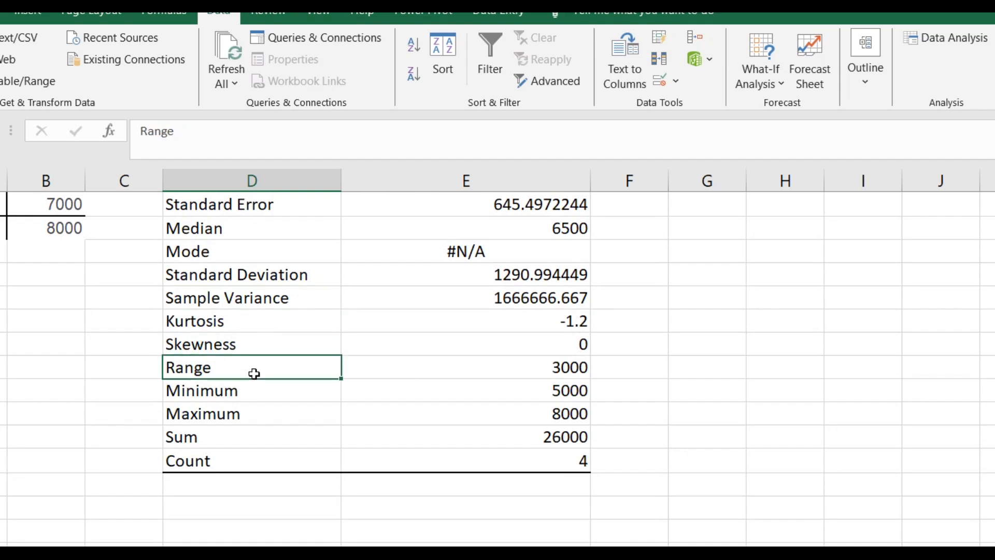
pyautogui.click(211, 397)
pyautogui.click(218, 438)
pyautogui.click(219, 462)
pyautogui.scroll(1, 53, 299)
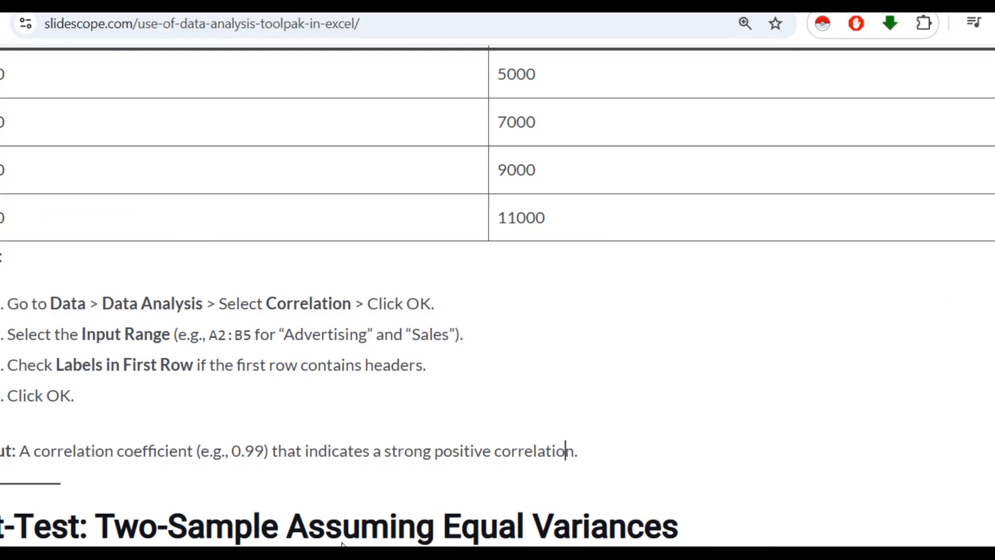
# Start the Correlation tool from the Data Analysis tools and set its input range to $A$1:$B$5
pyautogui.scroll(4, 186, 306)
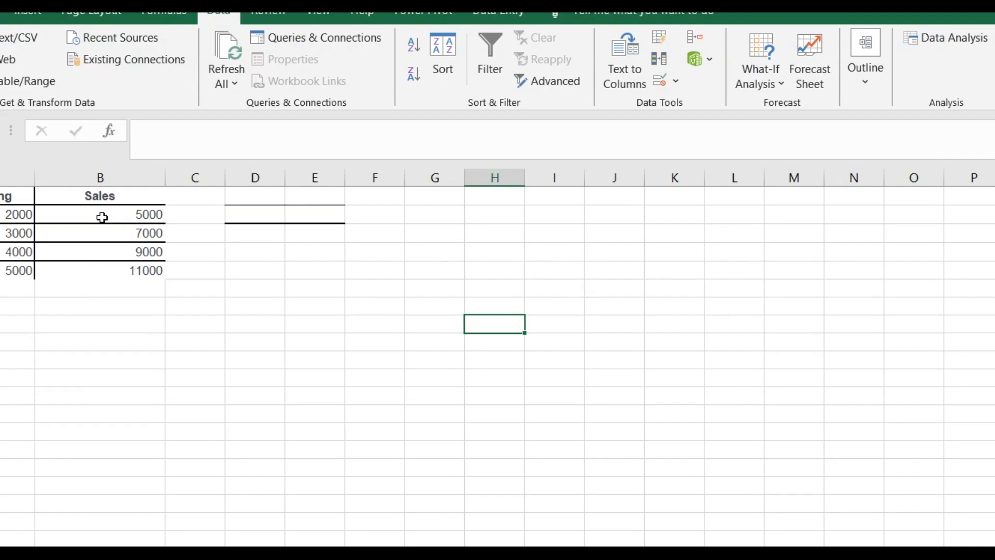
pyautogui.click(960, 42)
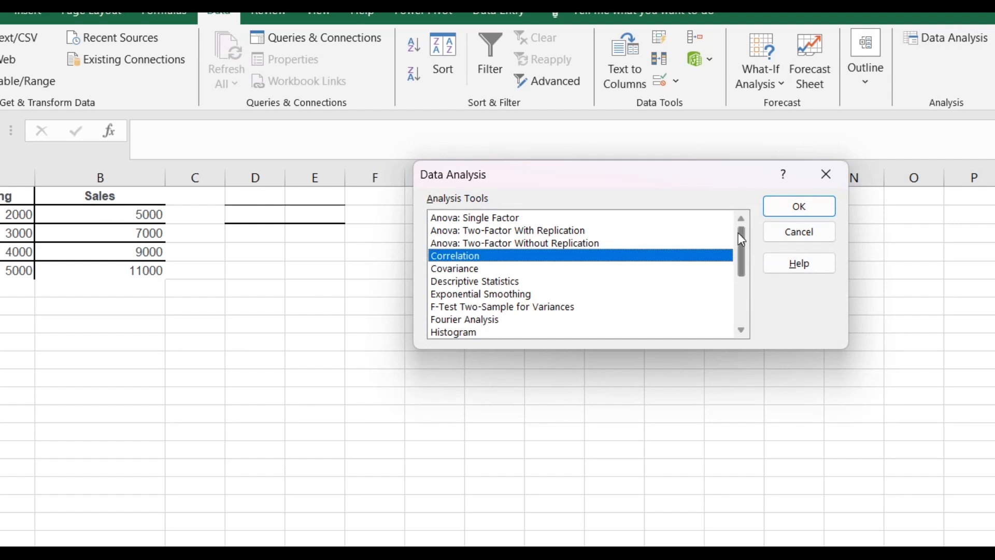
pyautogui.click(786, 208)
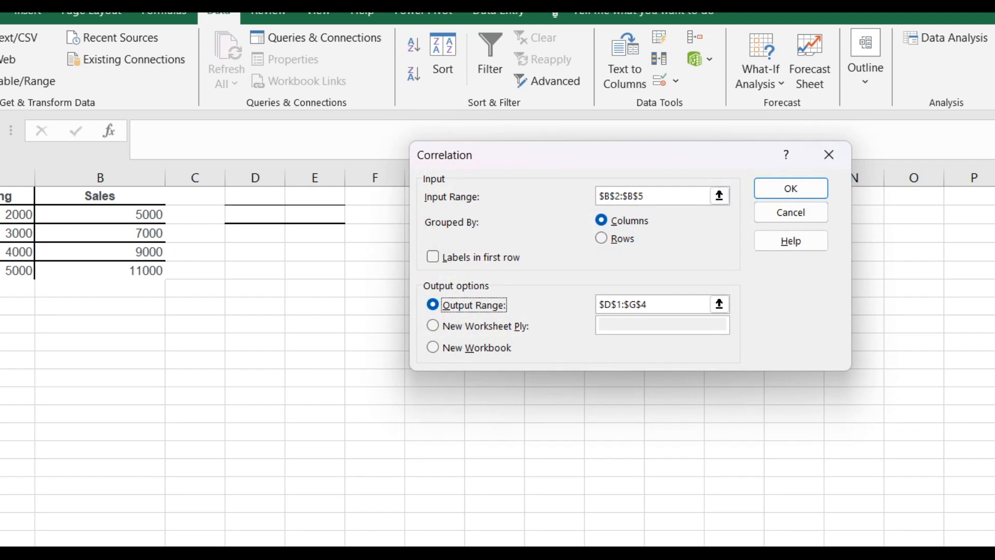
pyautogui.click(720, 199)
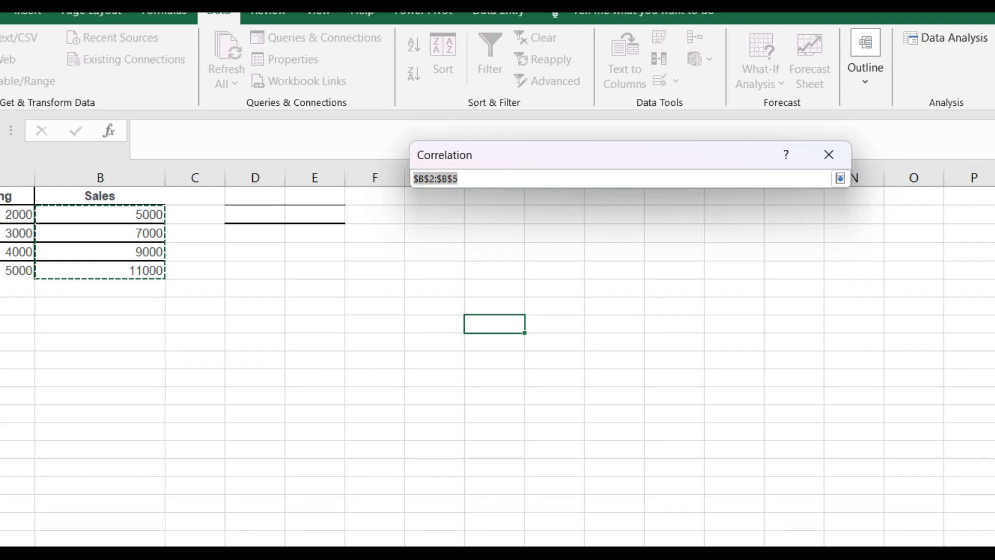
pyautogui.click(16, 215)
pyautogui.moveTo(15, 214); pyautogui.dragTo(129, 262)
pyautogui.press('Return')
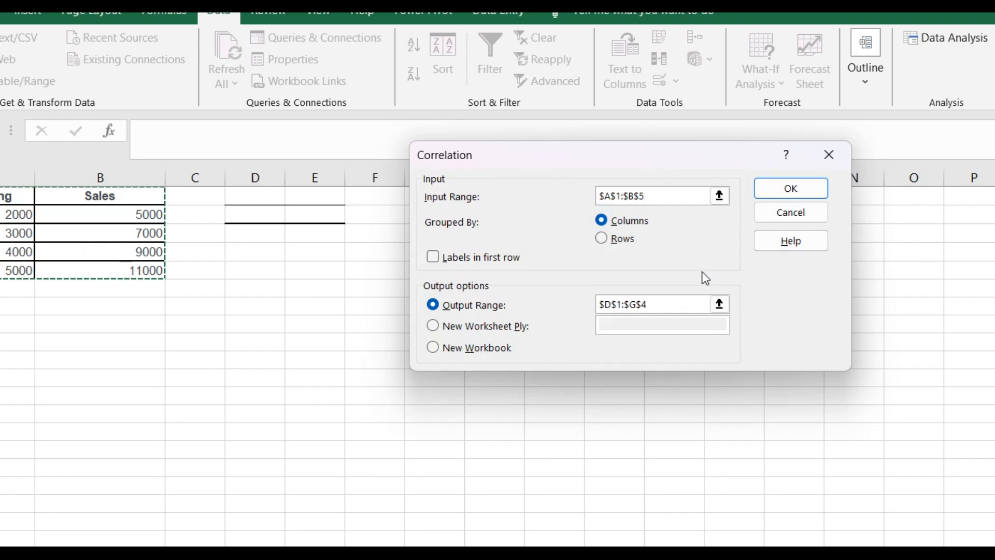
# Run the correlation with Labels in first row enabled, and widen column D so the row labels in the output fit
pyautogui.click(504, 264)
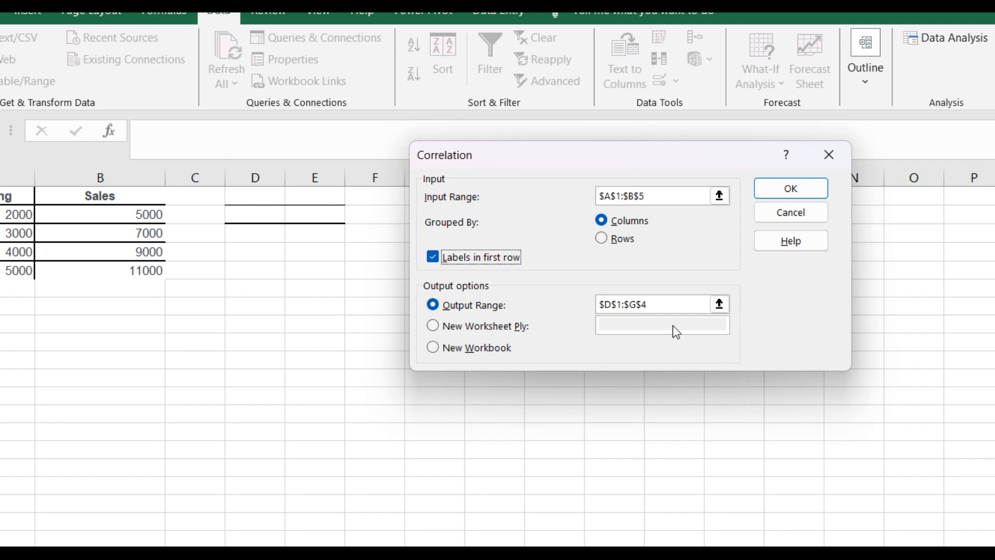
pyautogui.moveTo(607, 168); pyautogui.dragTo(754, 156)
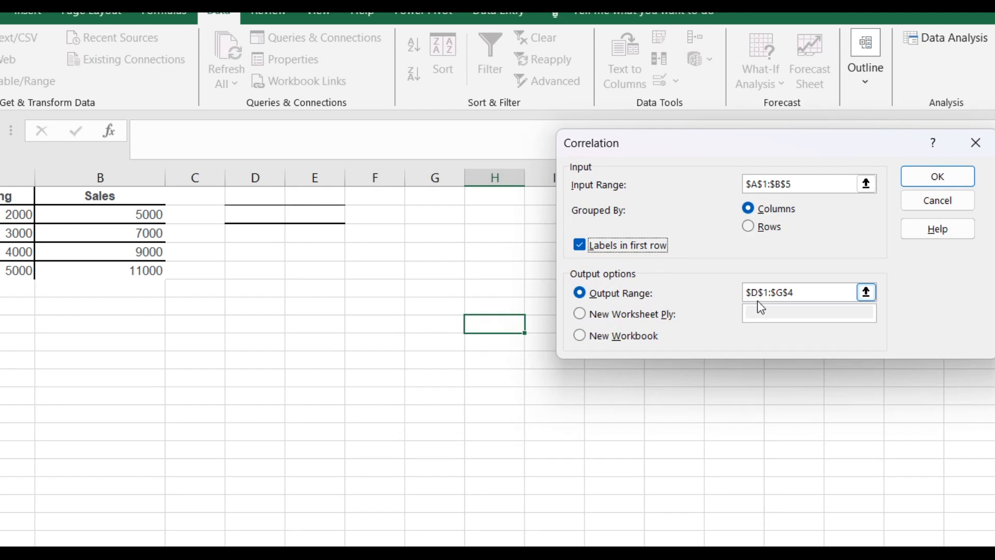
pyautogui.click(962, 178)
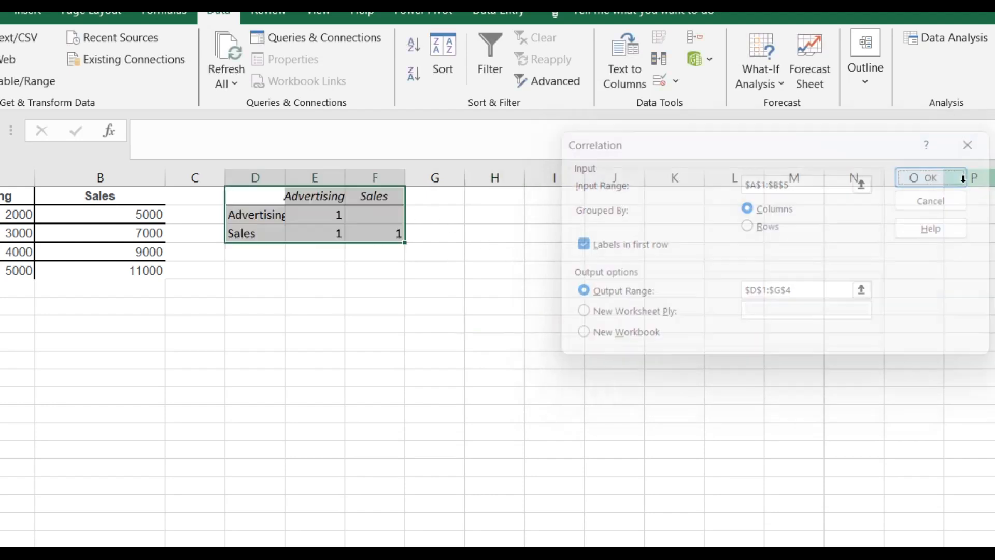
pyautogui.click(428, 267)
pyautogui.moveTo(285, 178); pyautogui.dragTo(316, 178)
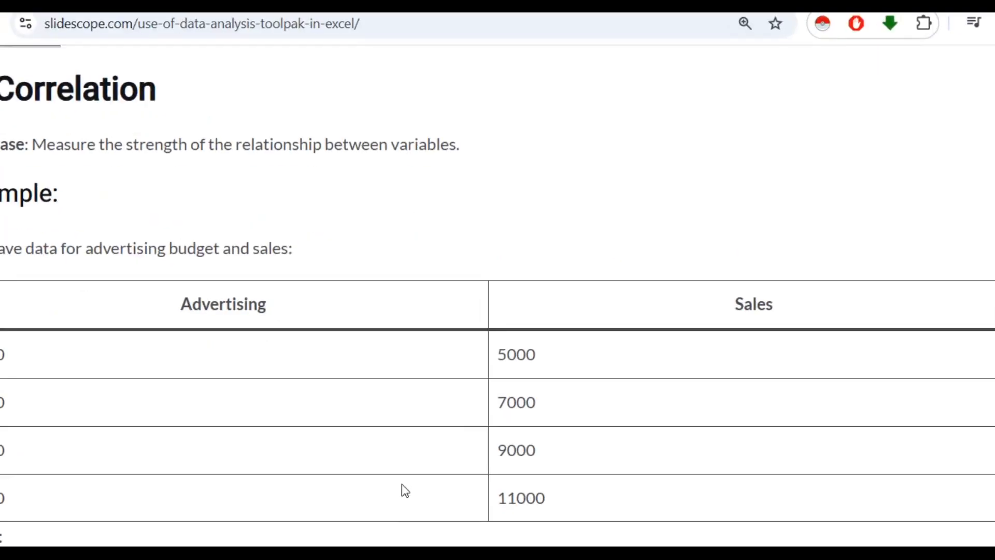
# Switch to the blog article and copy the Region A and Region B sales table from the two-sample t-Test example
pyautogui.scroll(-5, 402, 483)
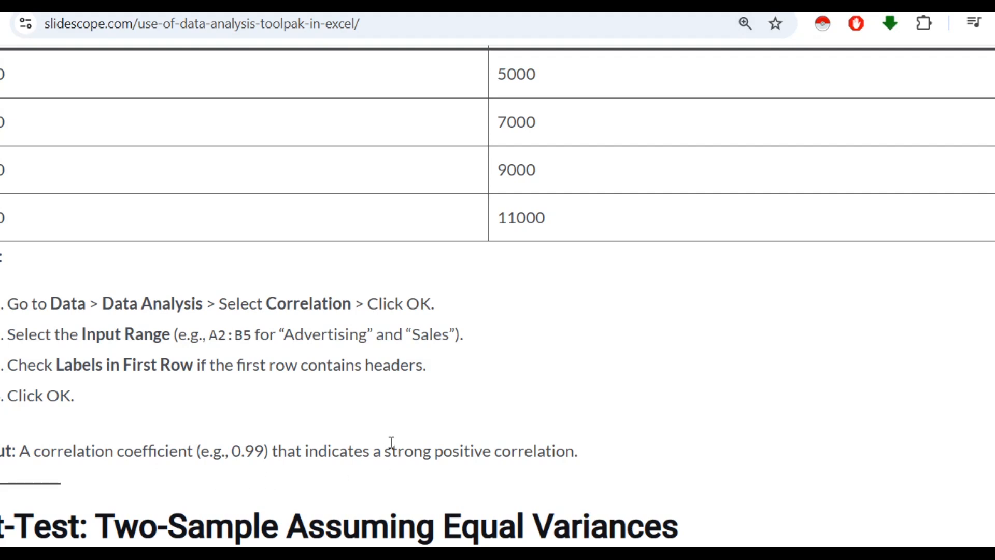
pyautogui.scroll(-5, 871, 192)
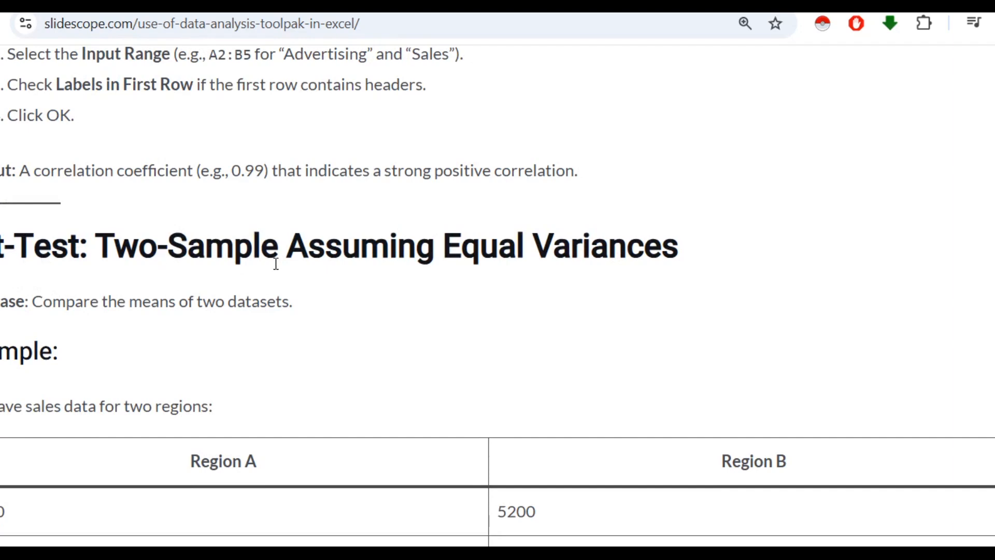
pyautogui.scroll(-1, 563, 288)
pyautogui.scroll(-3, 563, 288)
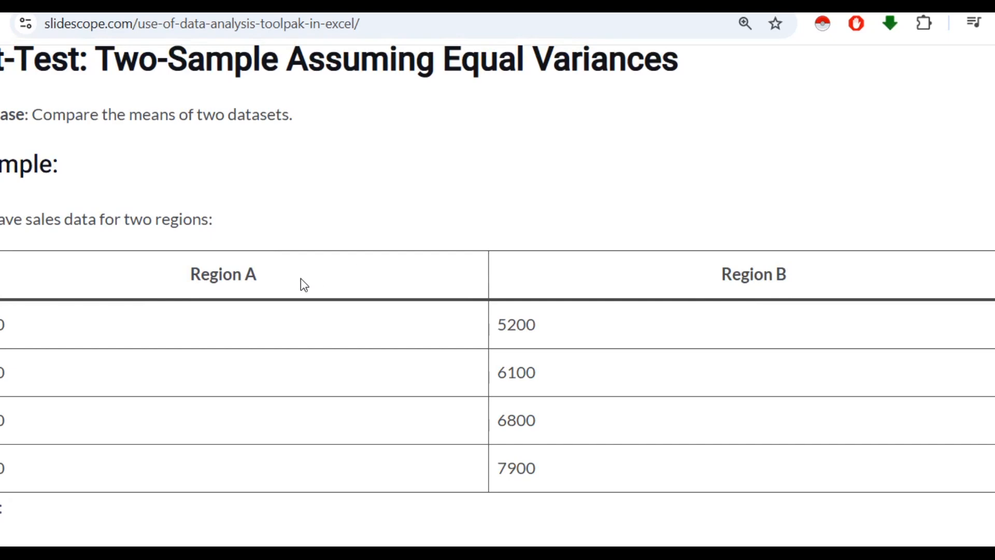
pyautogui.moveTo(191, 265); pyautogui.dragTo(698, 470)
# Switch back to Excel, open a blank worksheet and rename its tab
pyautogui.click(466, 557)
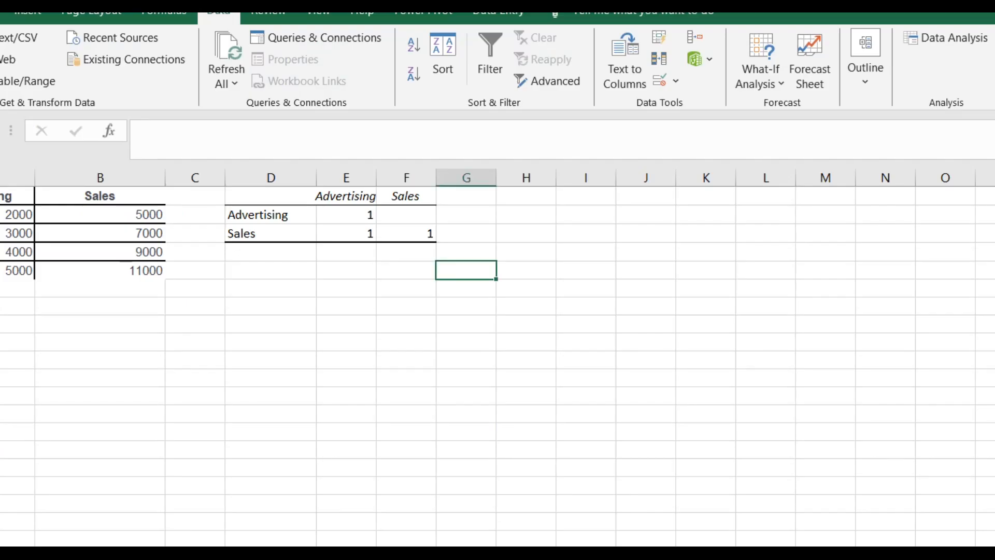
pyautogui.click(176, 557)
pyautogui.rightClick(173, 557)
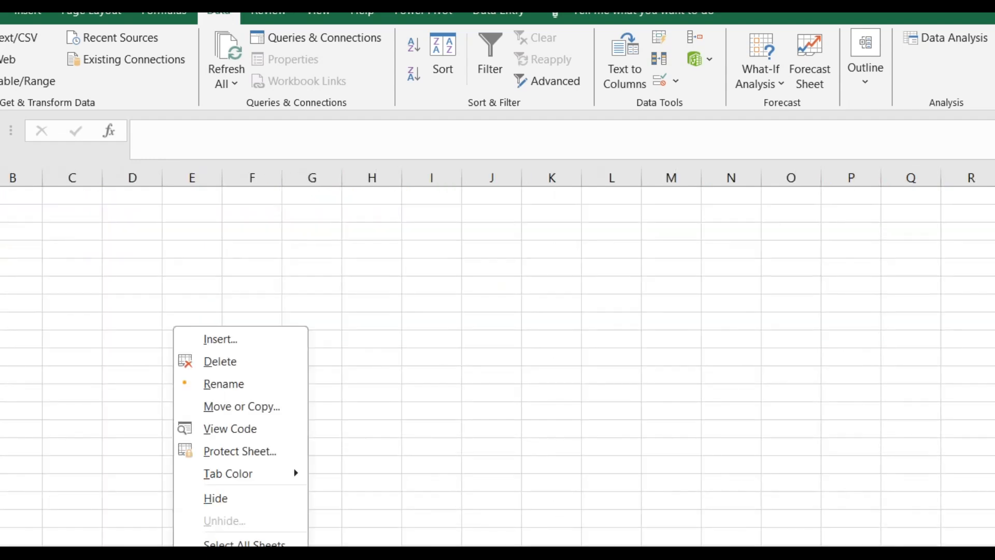
pyautogui.click(287, 393)
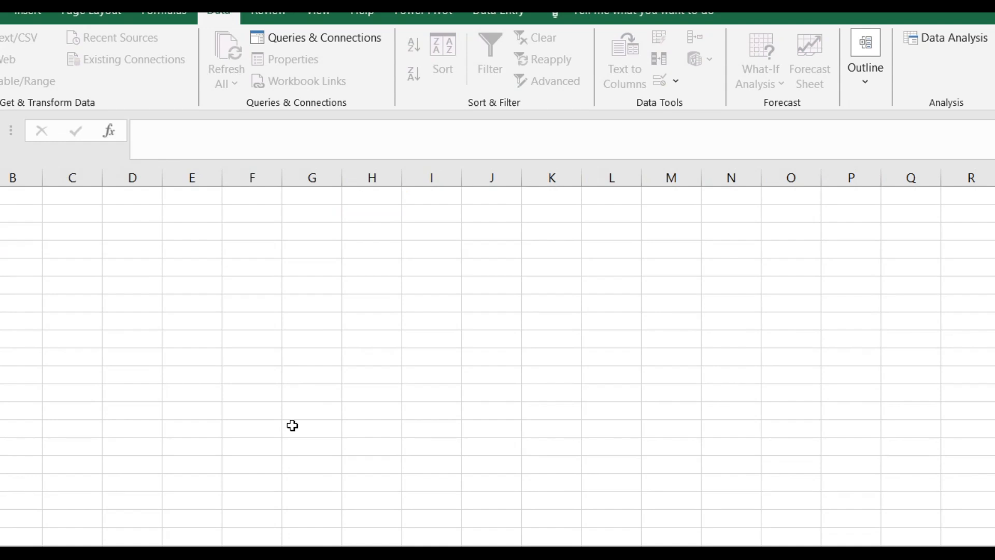
pyautogui.click(339, 469)
# Paste the copied Region A and Region B sales table into the blank sheet starting at cell A1
pyautogui.click(0, 195)
pyautogui.hotkey('ctrl', 'v')
pyautogui.press('Escape')
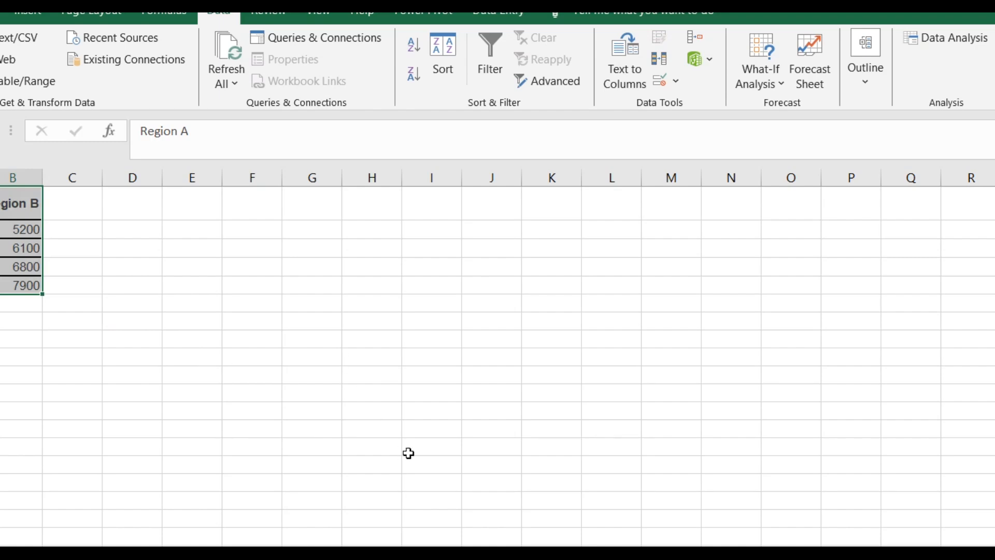
# Review the article's t-Test instructions and start the t-Test: Two-Sample Assuming Equal Variances tool from the Data Analysis tools
pyautogui.hotkey('alt', 'Tab')
pyautogui.scroll(-3, 126, 344)
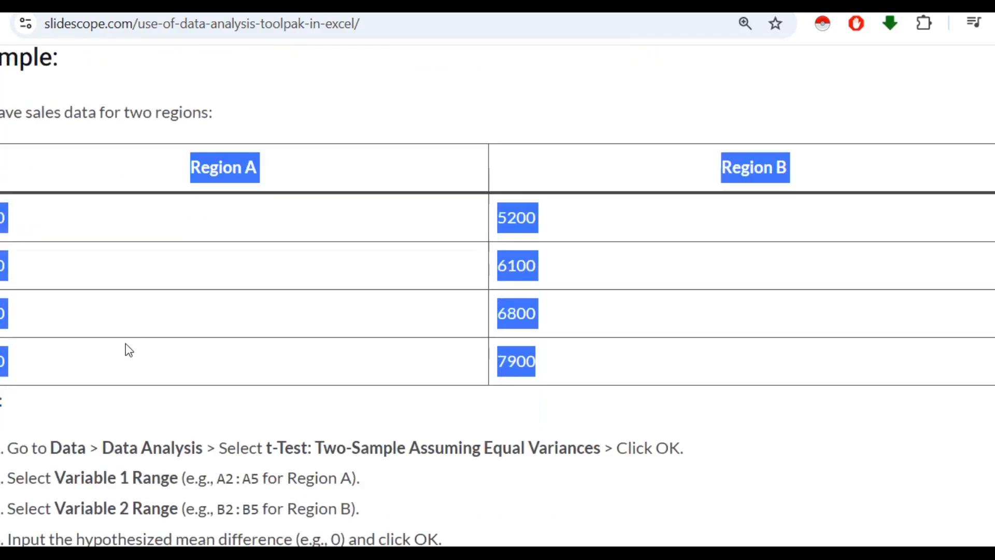
pyautogui.click(143, 397)
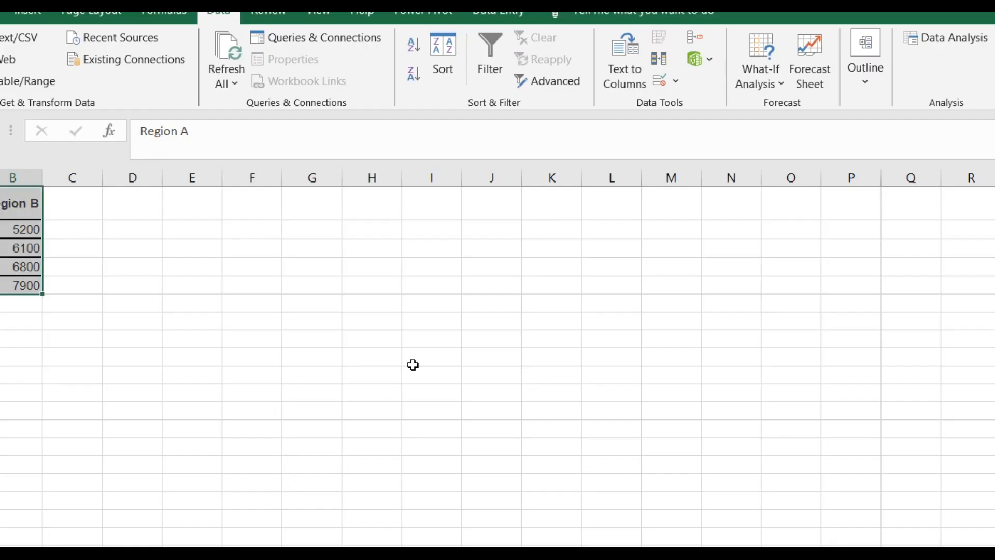
pyautogui.click(928, 31)
pyautogui.scroll(-3, 656, 259)
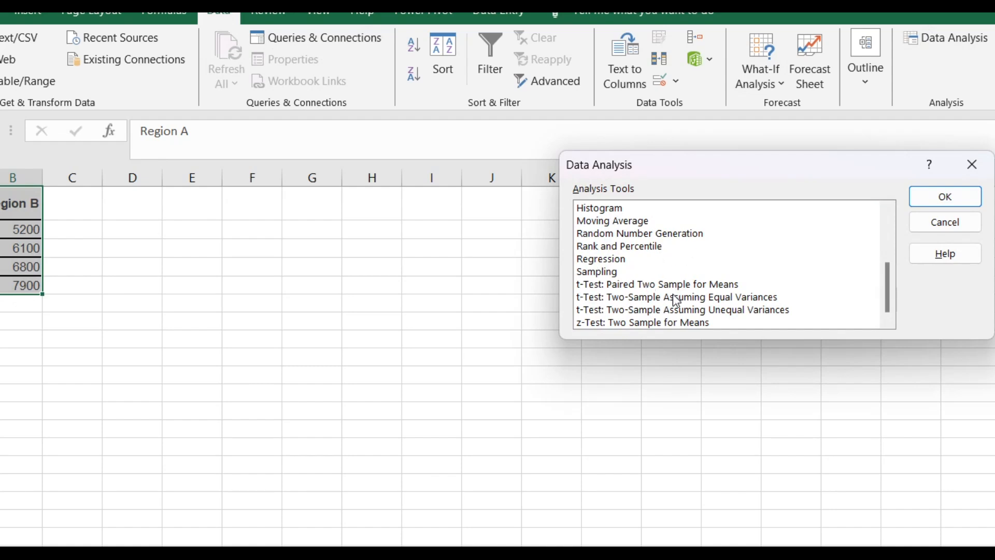
pyautogui.click(613, 298)
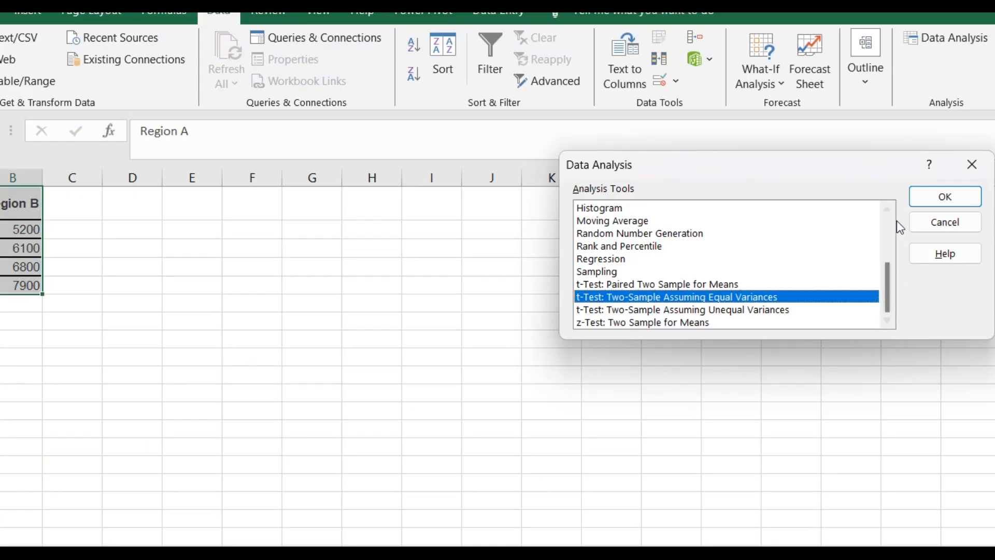
pyautogui.click(943, 196)
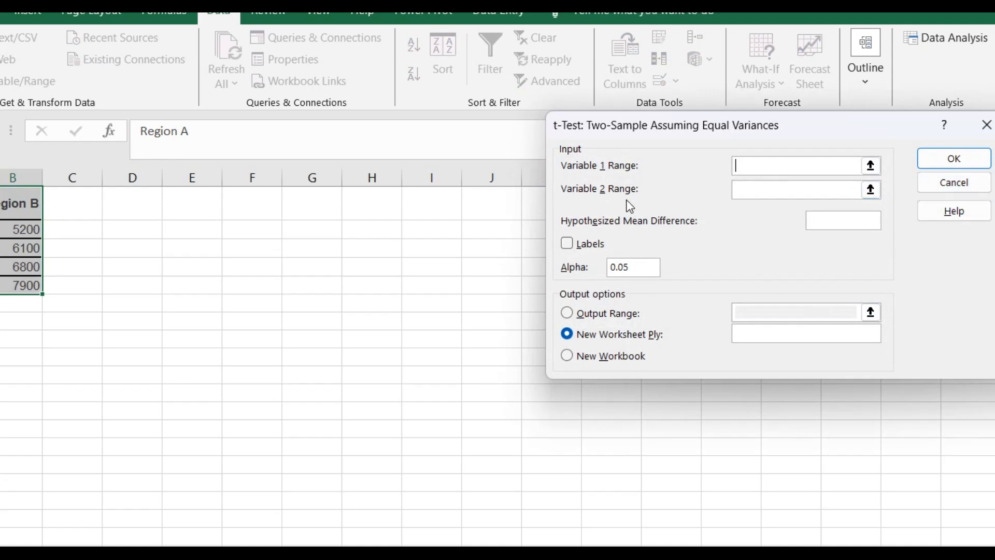
# Set the t-Test's Variable 1 range to $A$2:$A$5 and its Variable 2 range to $B$2:$B$5
pyautogui.click(871, 165)
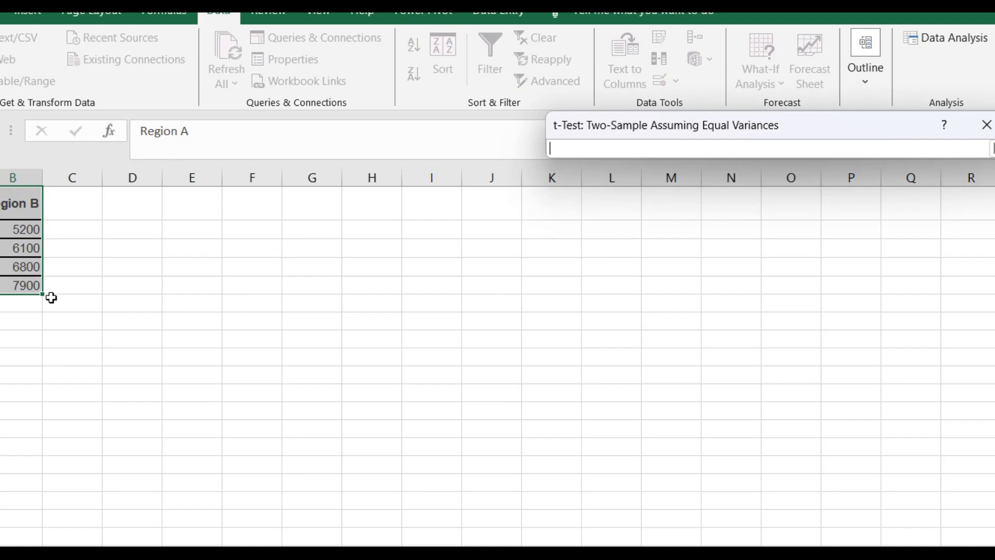
pyautogui.moveTo(0, 229); pyautogui.dragTo(0, 285)
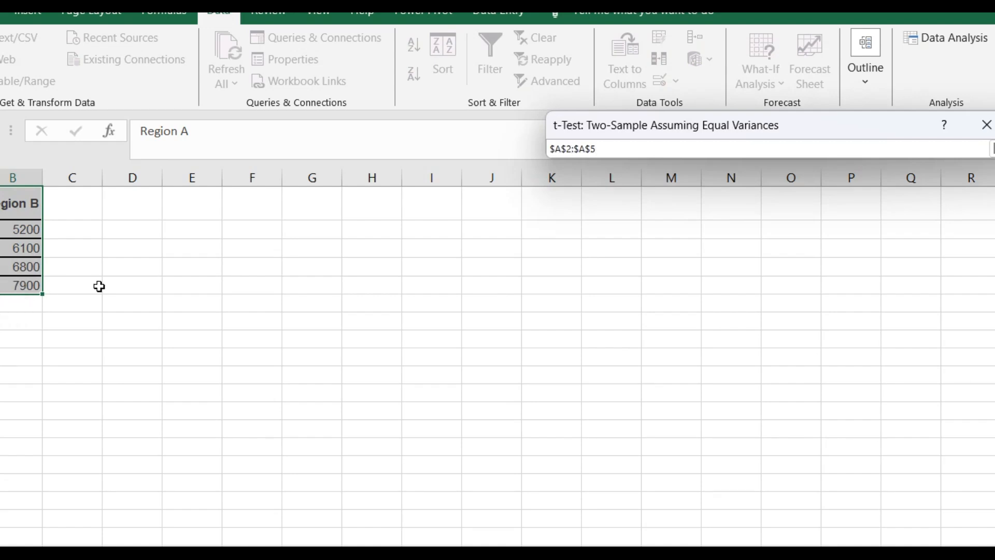
pyautogui.press('Return')
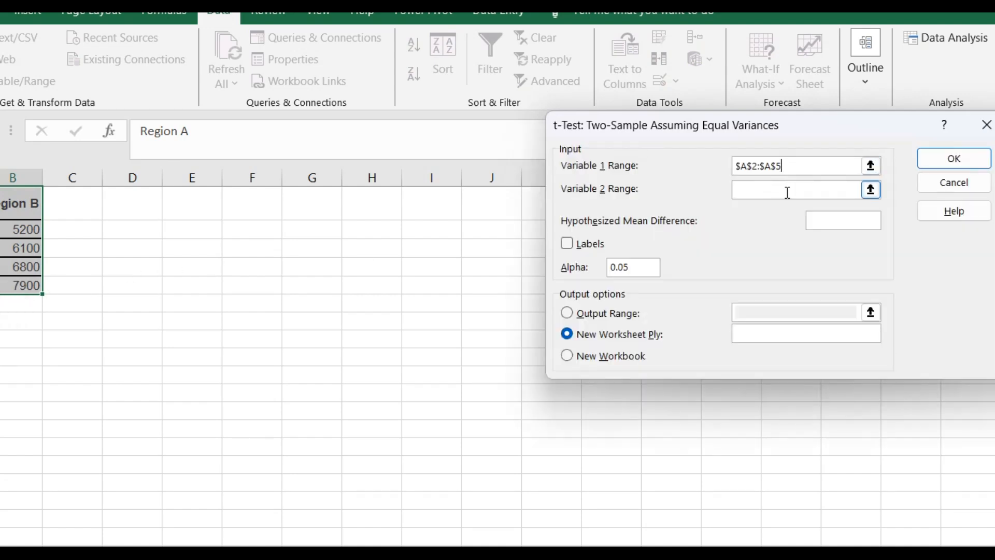
pyautogui.click(871, 190)
pyautogui.moveTo(11, 235); pyautogui.dragTo(33, 284)
pyautogui.press('Return')
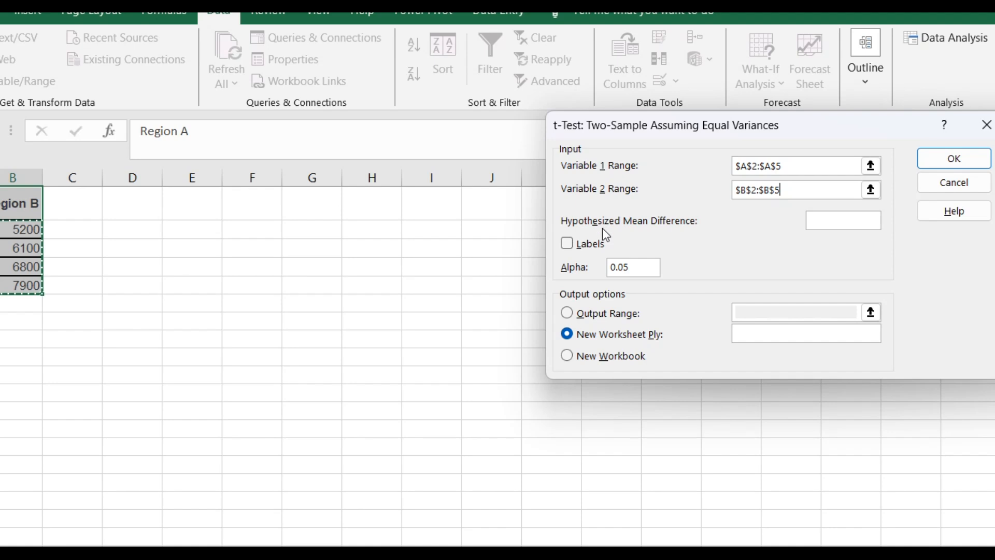
# Send the t-Test results to an output range on the current sheet, set to $G$1:$M$8
pyautogui.click(568, 313)
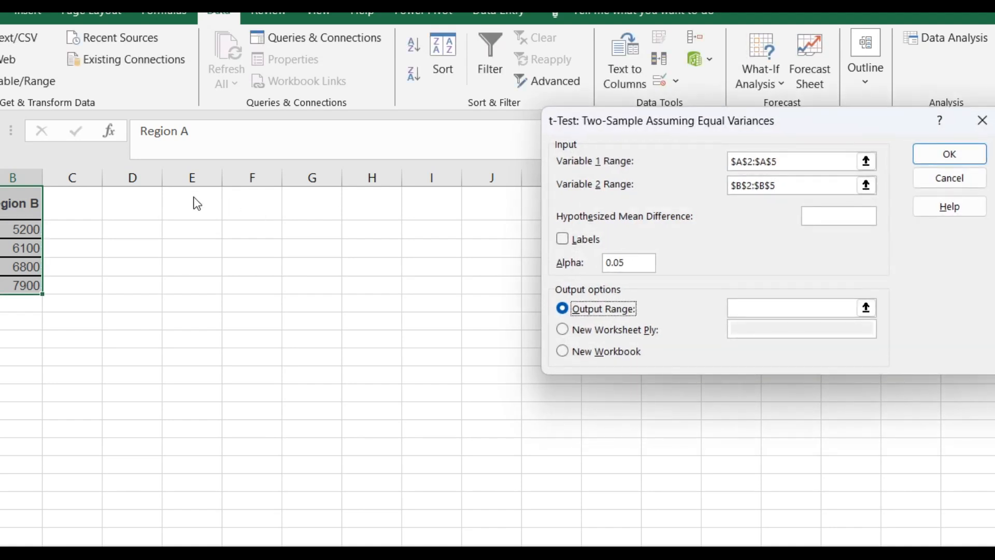
pyautogui.click(866, 309)
pyautogui.moveTo(306, 200); pyautogui.dragTo(691, 335)
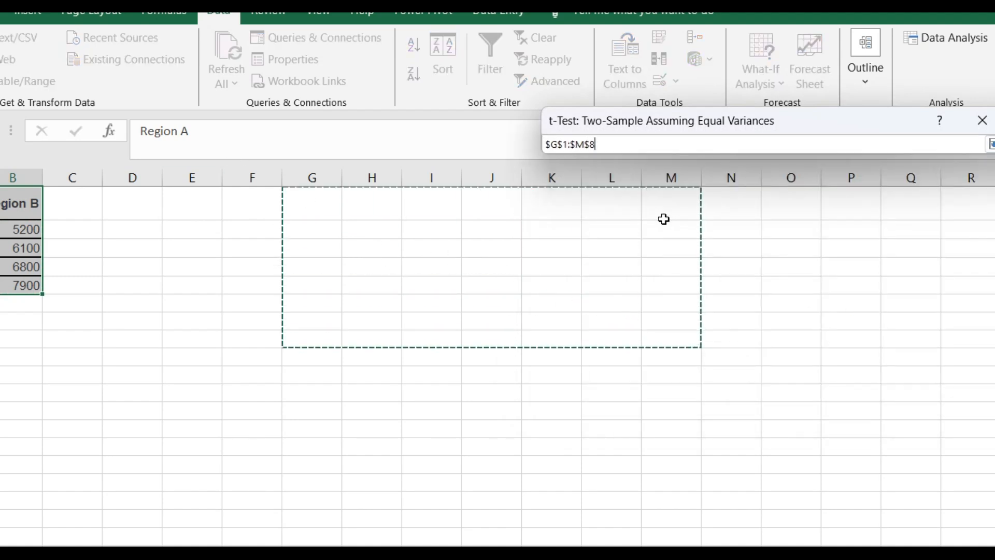
pyautogui.press('Return')
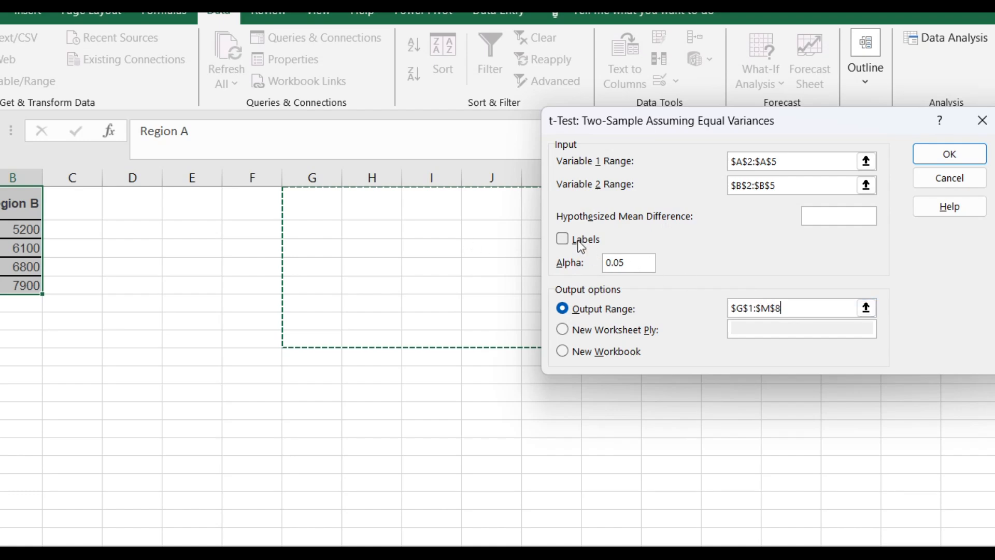
# Set the t-Test's hypothesized mean difference to 0 and run the test
pyautogui.click(423, 541)
pyautogui.click(836, 218)
pyautogui.write('0')
pyautogui.click(949, 154)
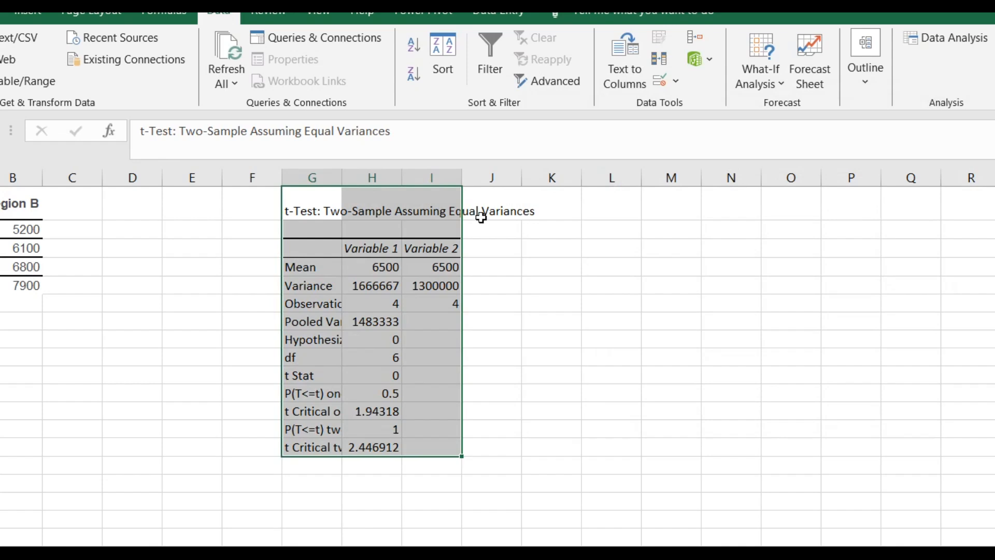
# Widen columns I and G so the t-Test results table's title and row labels fit
pyautogui.moveTo(462, 171); pyautogui.dragTo(568, 171)
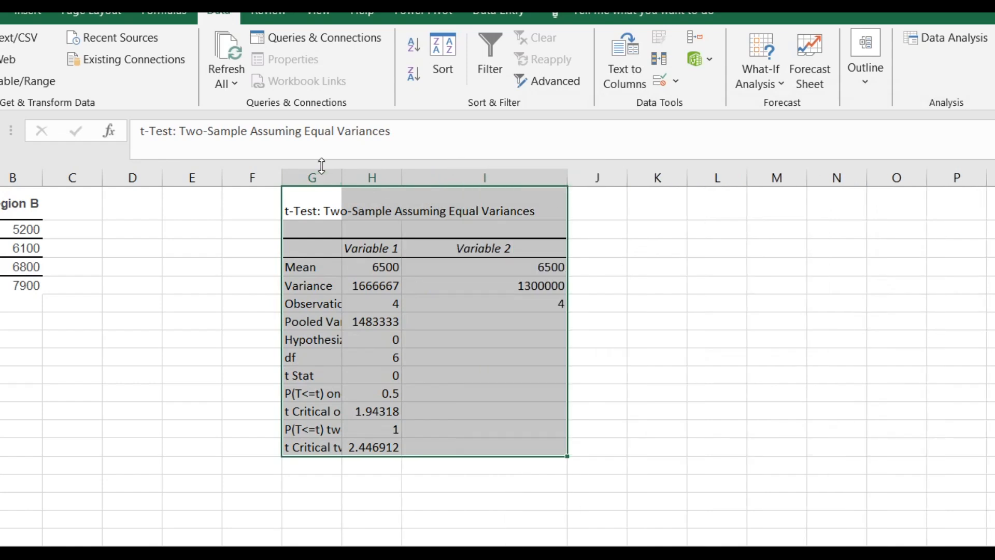
pyautogui.moveTo(338, 175); pyautogui.dragTo(474, 176)
pyautogui.click(562, 286)
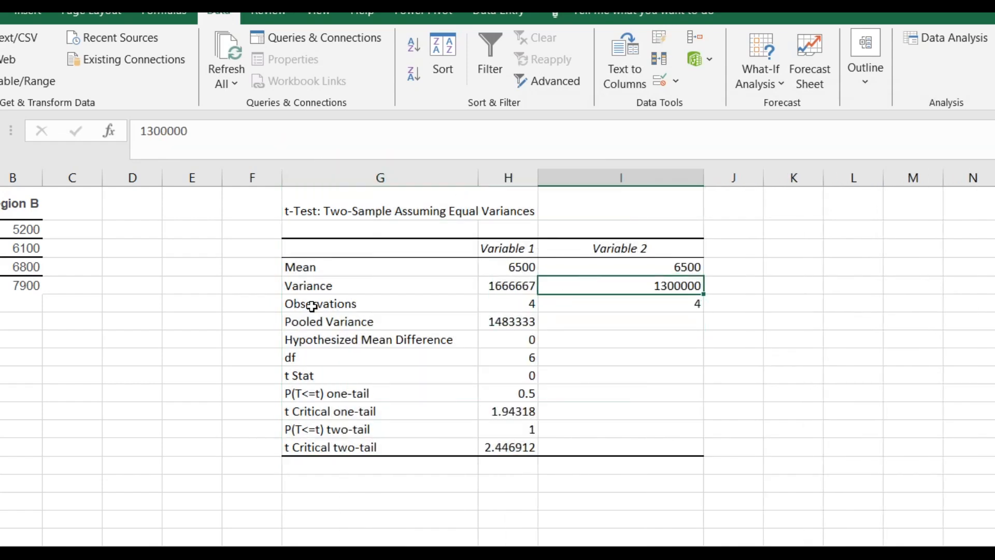
# Examine the t-Test results for both variables: mean, variance, hypothesized mean difference, df and t Stat
pyautogui.click(333, 271)
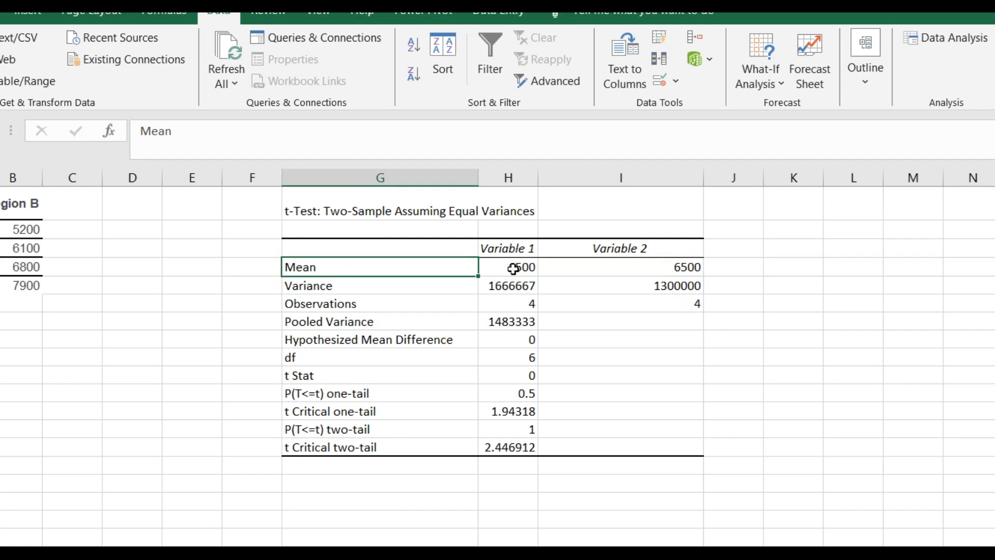
pyautogui.click(513, 269)
pyautogui.click(672, 268)
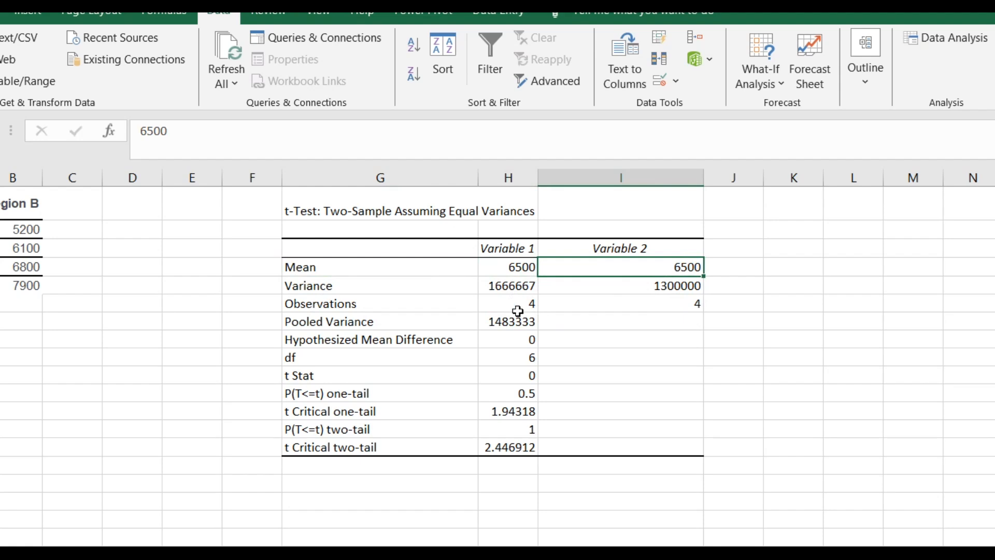
pyautogui.click(518, 280)
pyautogui.click(648, 289)
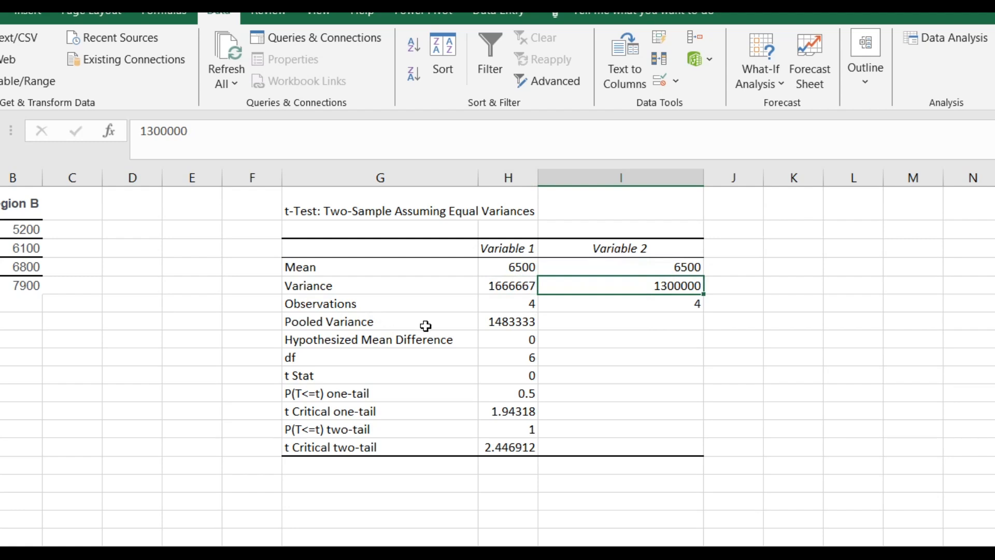
pyautogui.moveTo(340, 339); pyautogui.dragTo(511, 340)
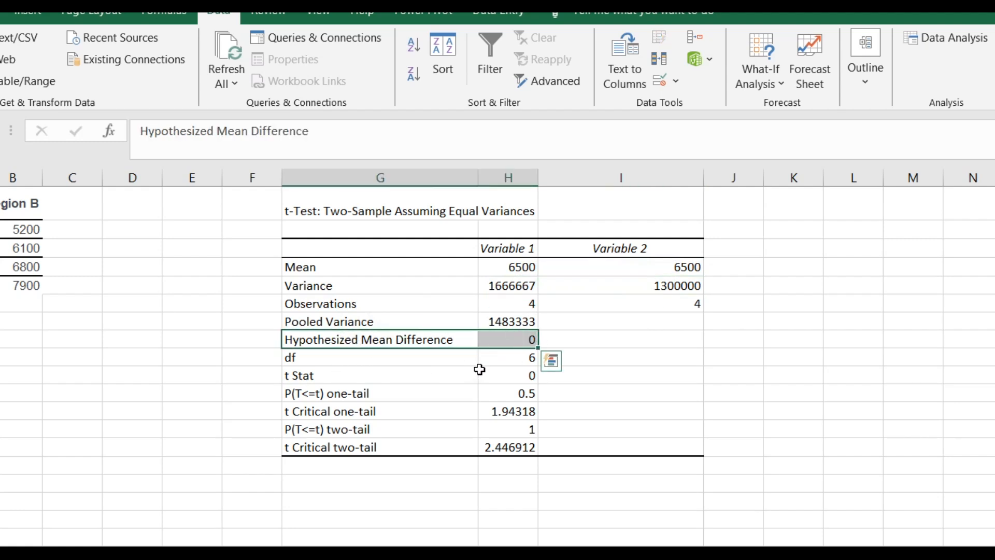
pyautogui.click(337, 363)
pyautogui.click(355, 377)
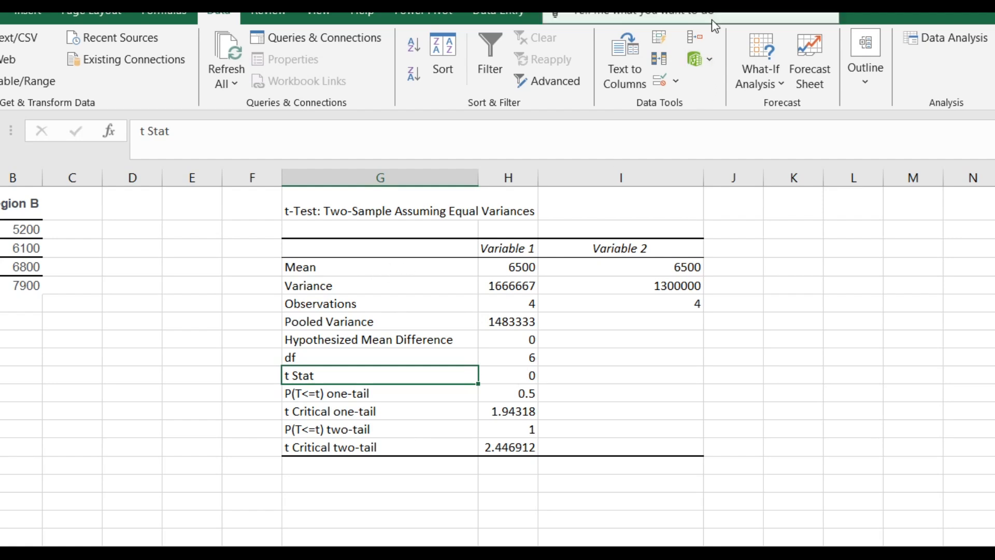
# Switch to the slidescope.com t-Test article in the browser and review its procedure and explanations of the output and test parameters
pyautogui.click(682, 7)
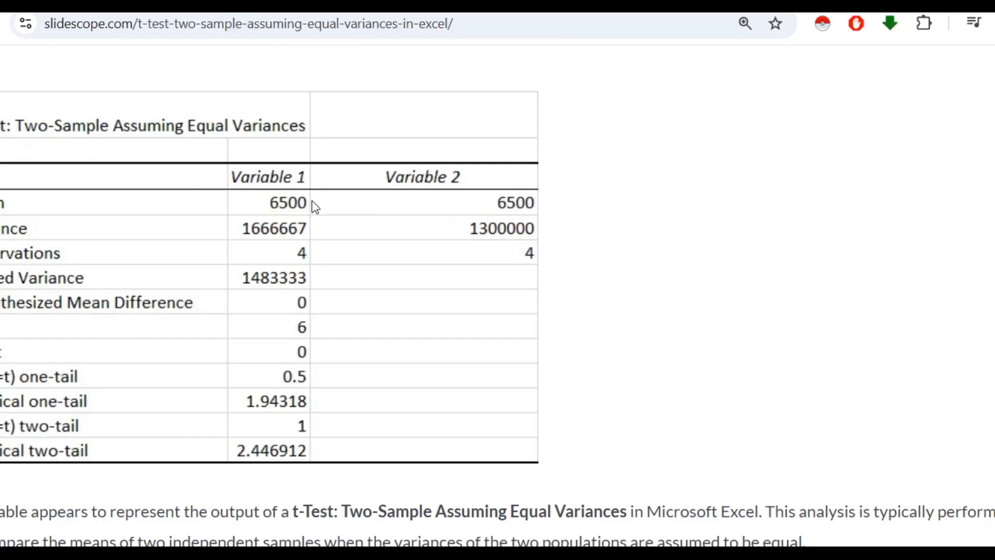
pyautogui.scroll(-2, 442, 238)
pyautogui.scroll(-5, 354, 280)
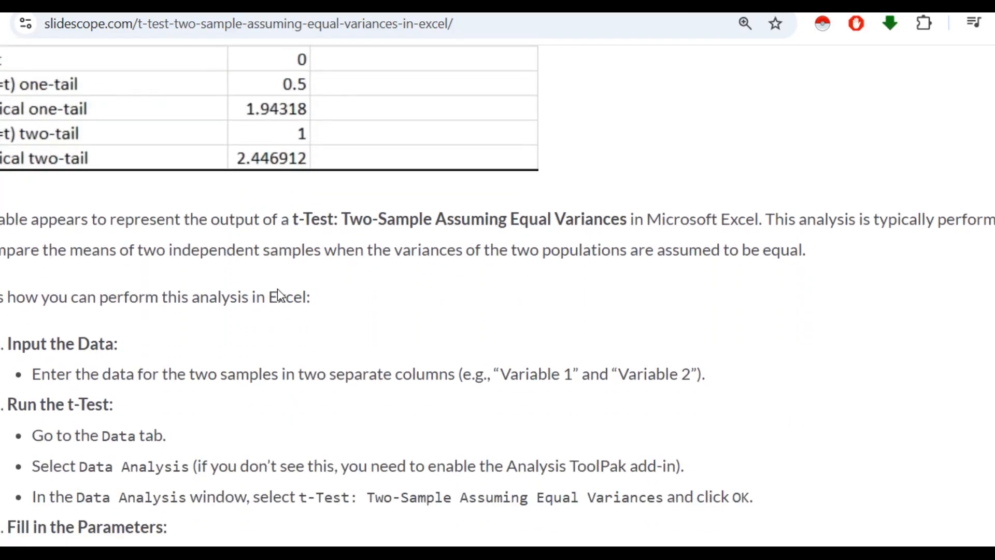
pyautogui.scroll(-3, 456, 370)
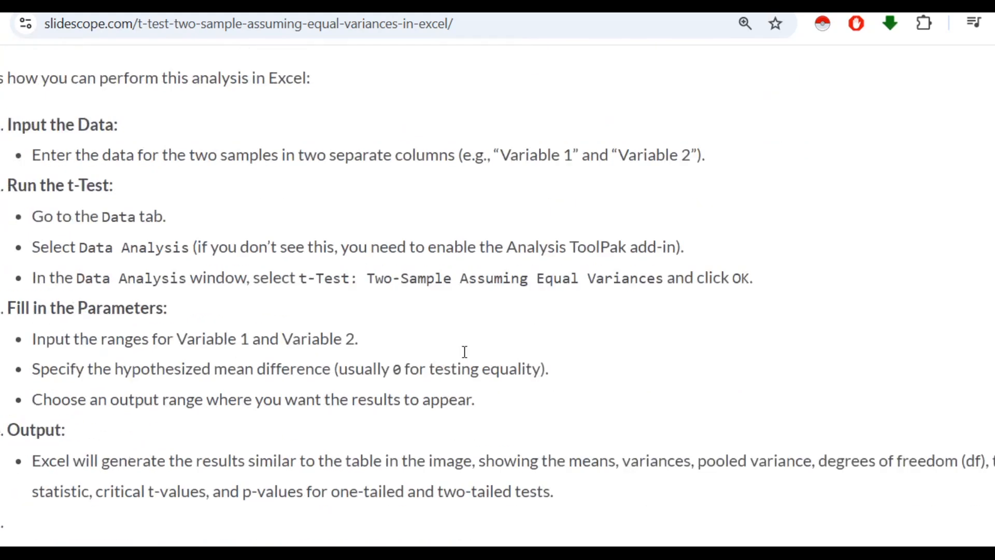
pyautogui.scroll(-3, 349, 313)
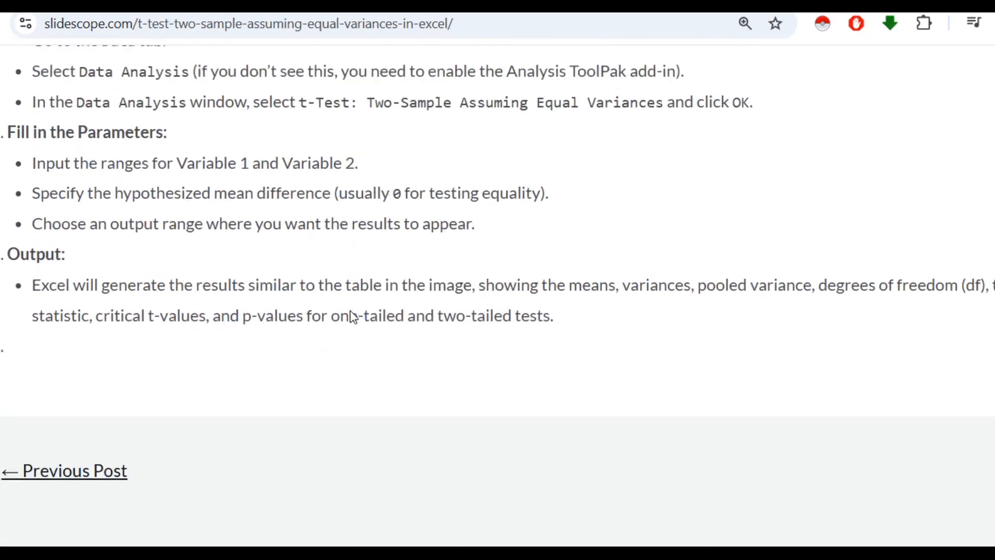
pyautogui.scroll(1, 269, 327)
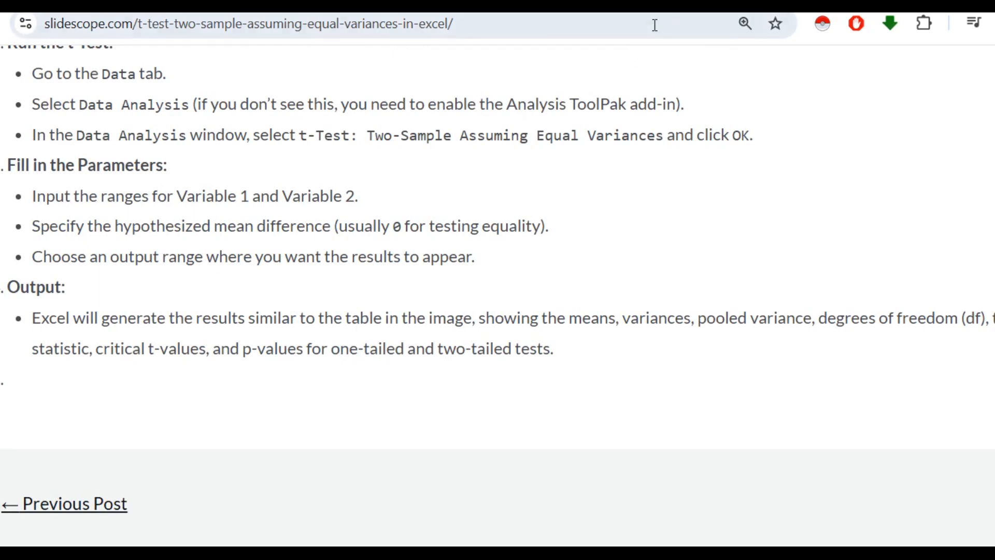
pyautogui.scroll(-6, 159, 282)
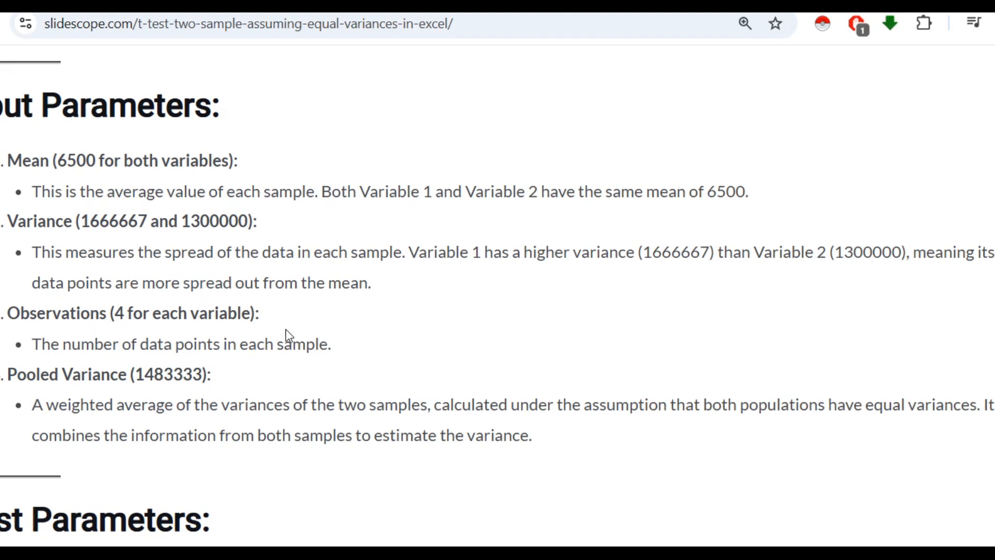
pyautogui.scroll(-2, 73, 311)
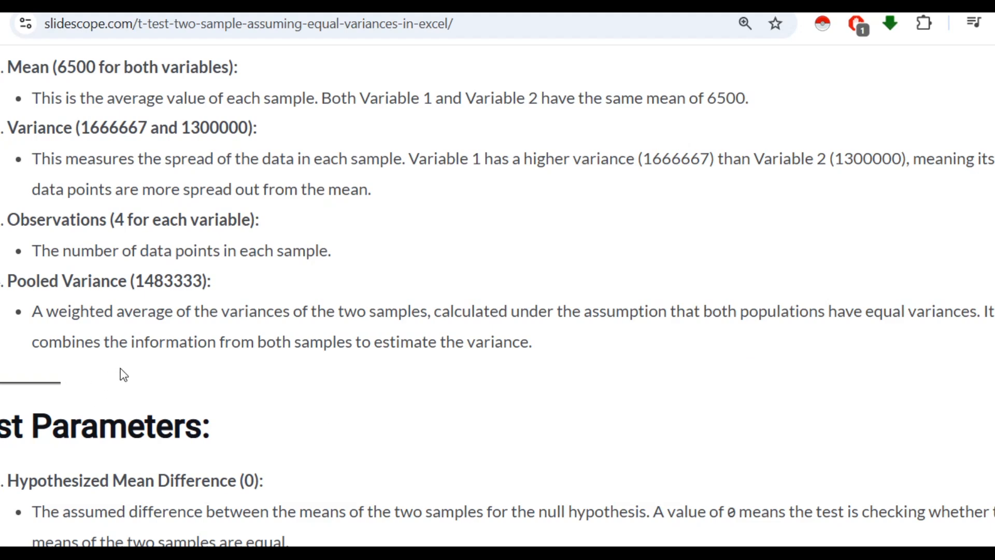
pyautogui.scroll(-5, 123, 374)
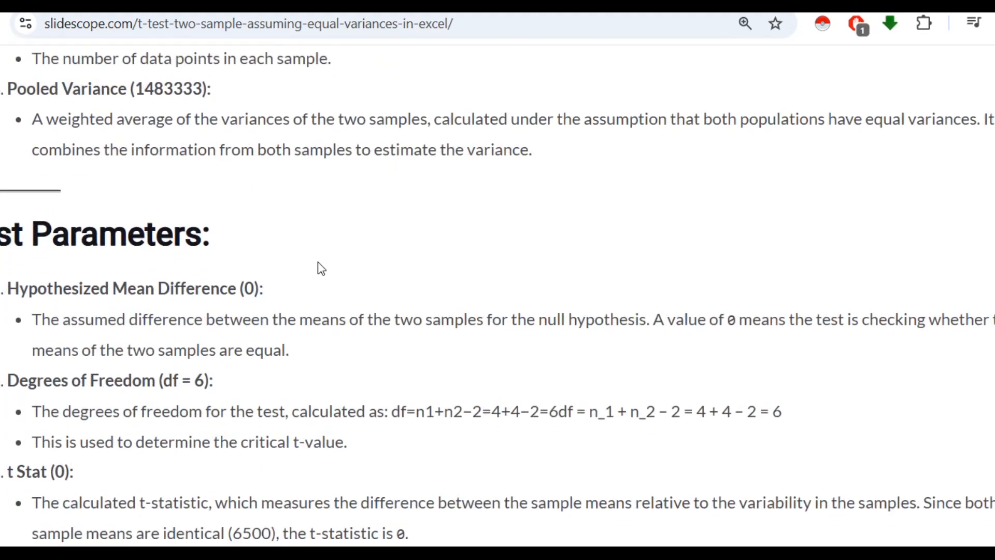
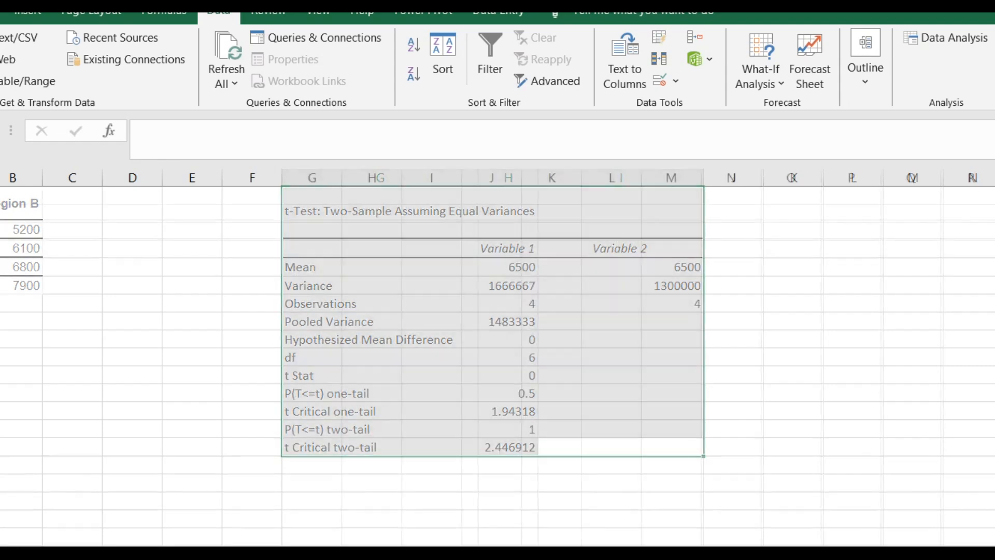
# Paste the copied test scores for Class 1, Class 2 and Class 3 into a blank worksheet starting at A1
pyautogui.rightClick(224, 545)
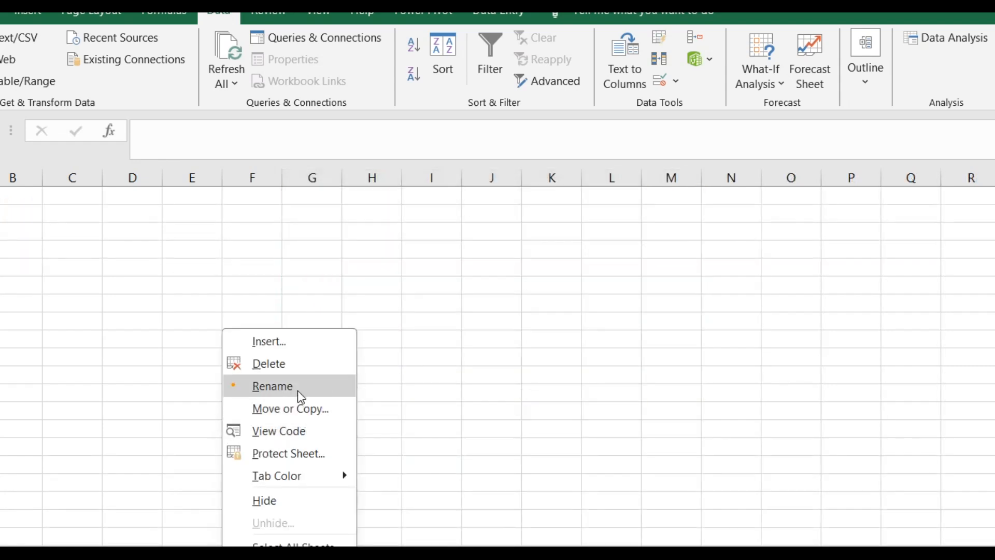
pyautogui.click(299, 393)
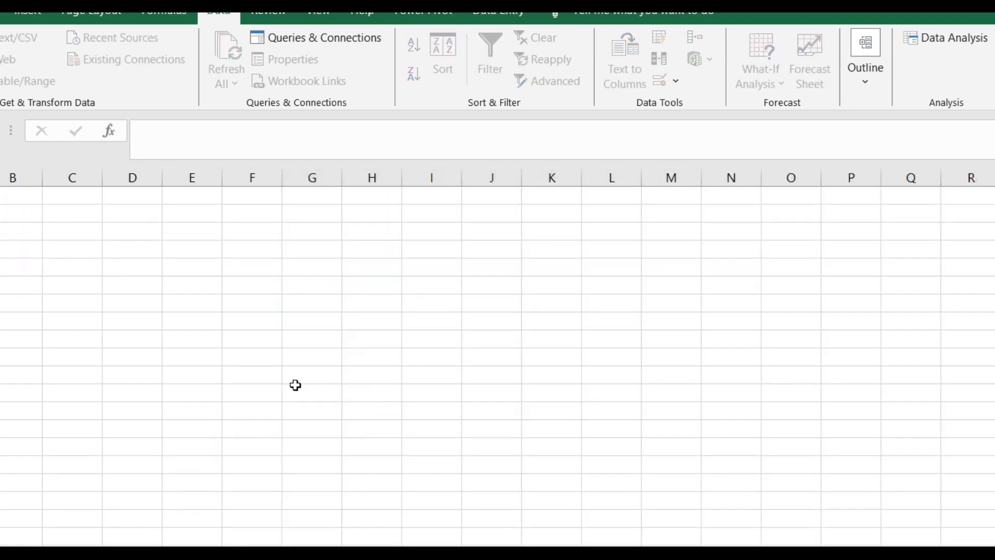
pyautogui.click(267, 376)
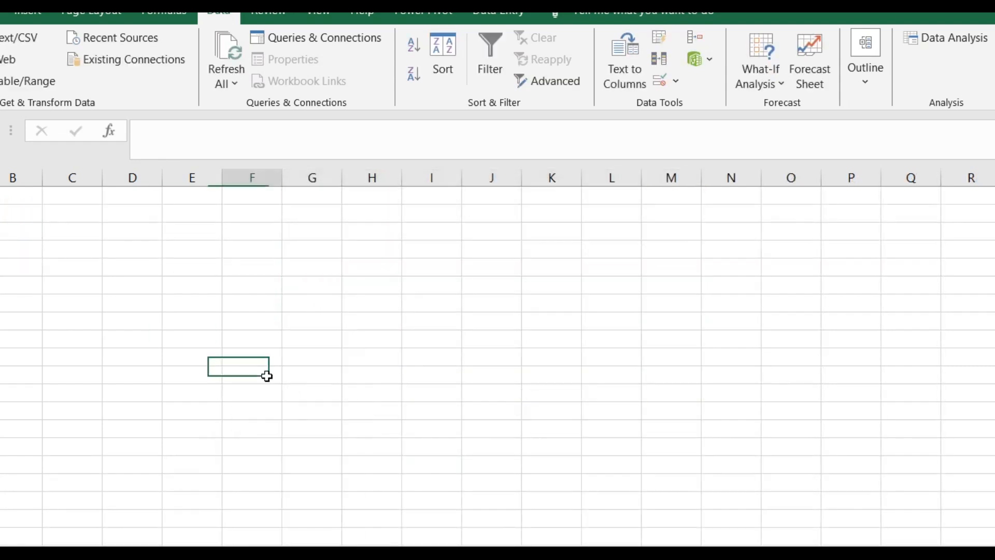
pyautogui.click(0, 196)
pyautogui.hotkey('ctrl', 'v')
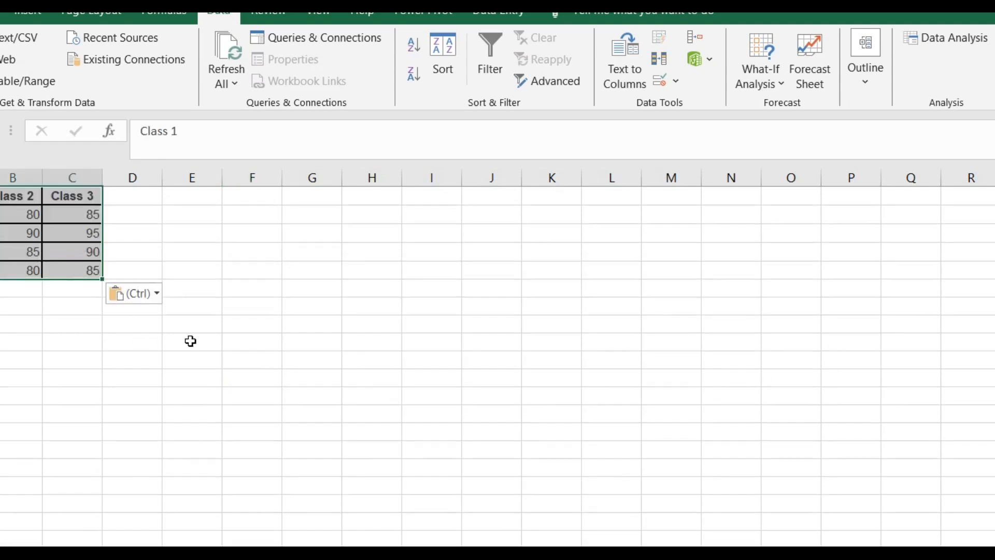
pyautogui.scroll(2, 175, 388)
pyautogui.click(174, 388)
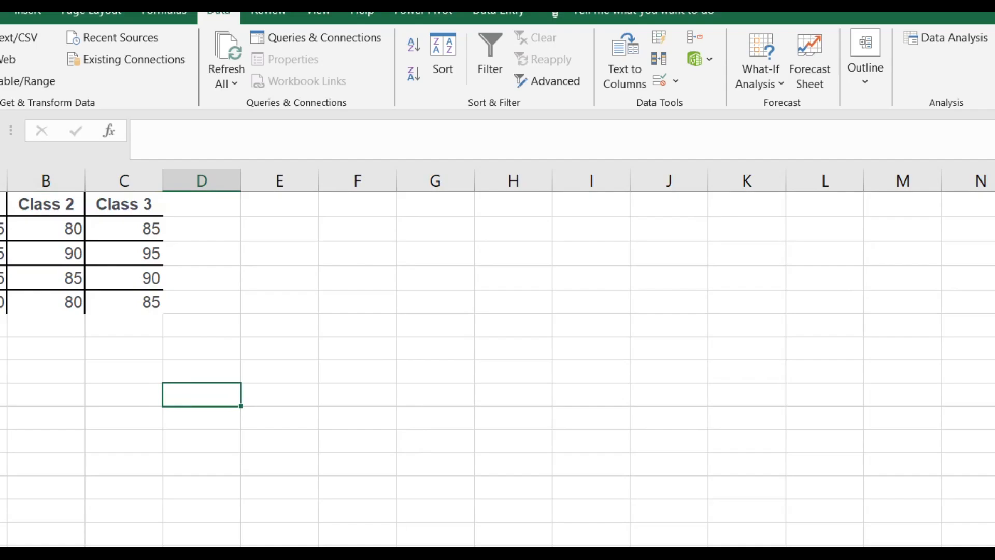
# Switch to the slidescope.com article in the browser and review the ANOVA example's data, procedure steps and output explanation
pyautogui.click(386, 526)
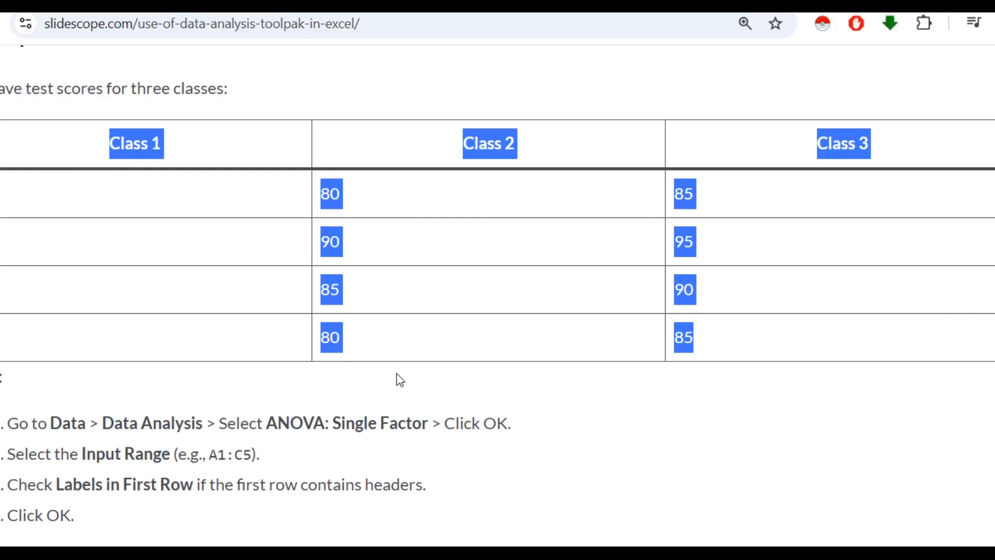
pyautogui.scroll(-2, 390, 376)
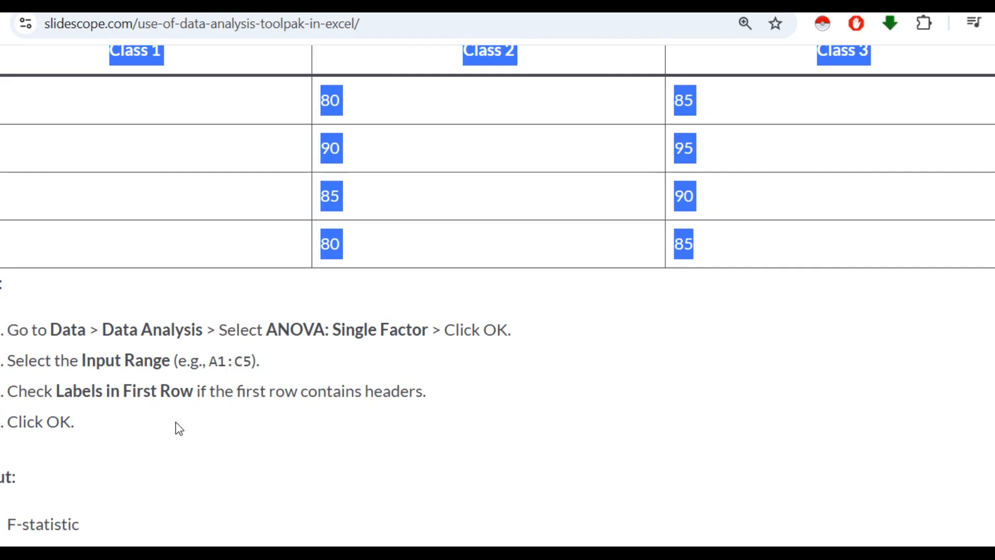
pyautogui.scroll(-2, 306, 362)
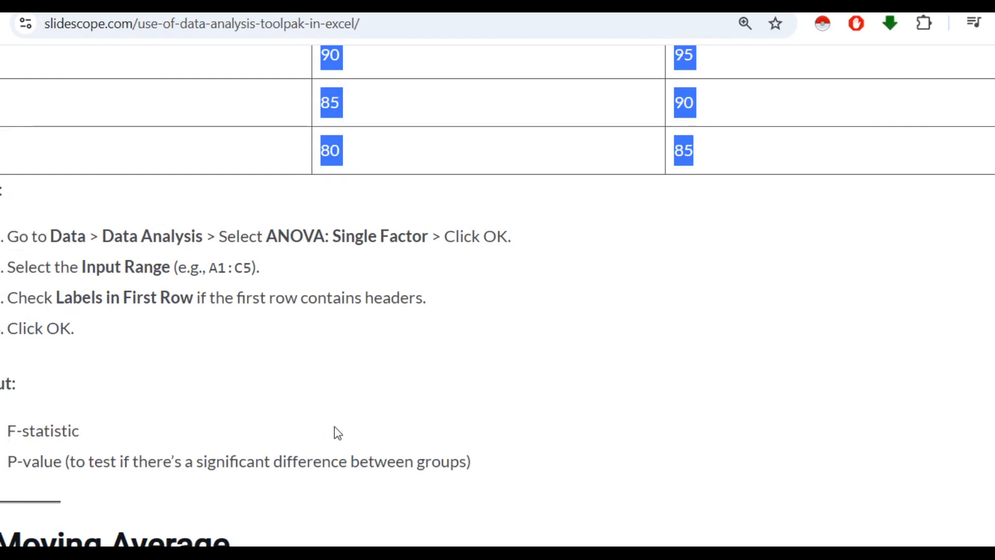
pyautogui.click(513, 372)
pyautogui.scroll(4, 516, 372)
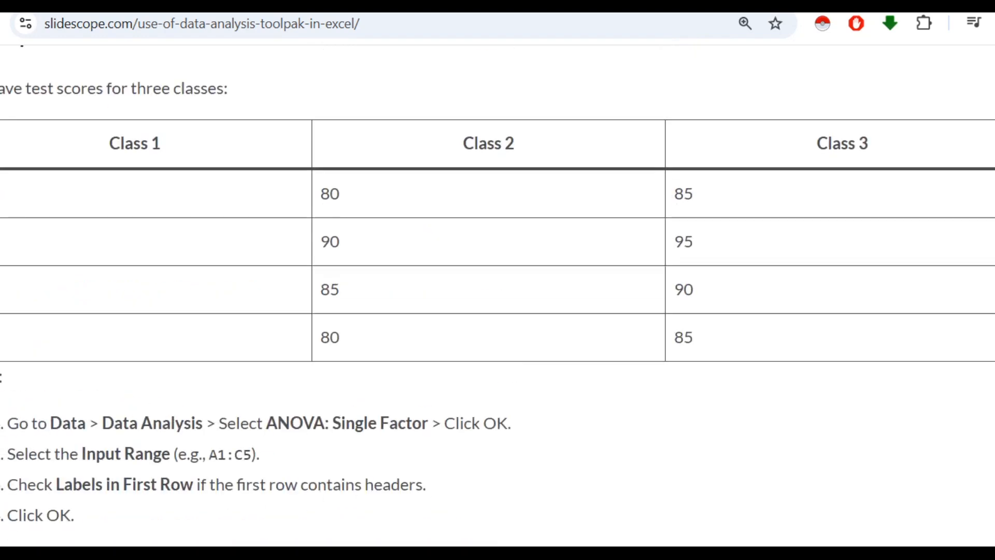
# Return to Excel, start the Anova: Single Factor analysis and set its input range to $A$2:$C$5
pyautogui.hotkey('alt', 'Tab')
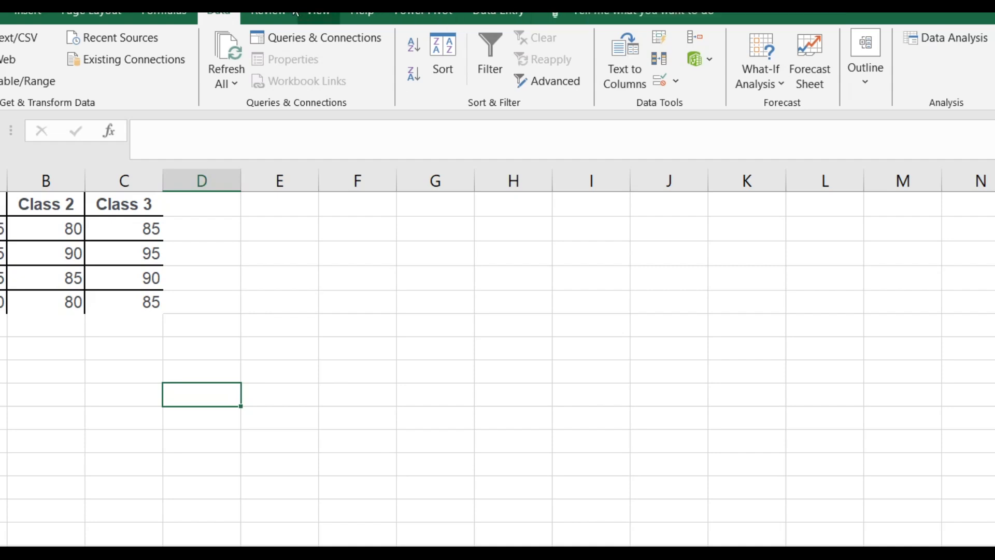
pyautogui.click(934, 43)
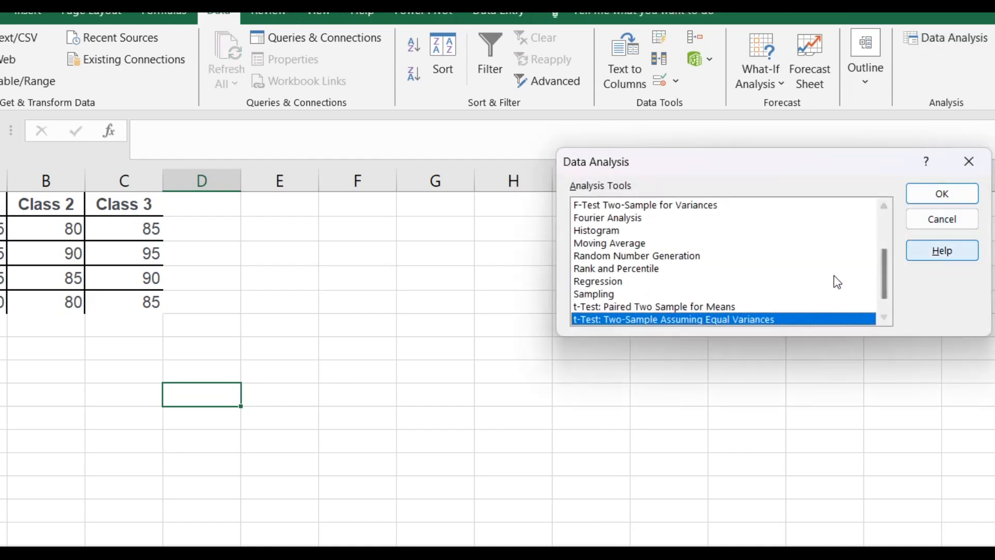
pyautogui.scroll(3, 744, 312)
pyautogui.click(637, 206)
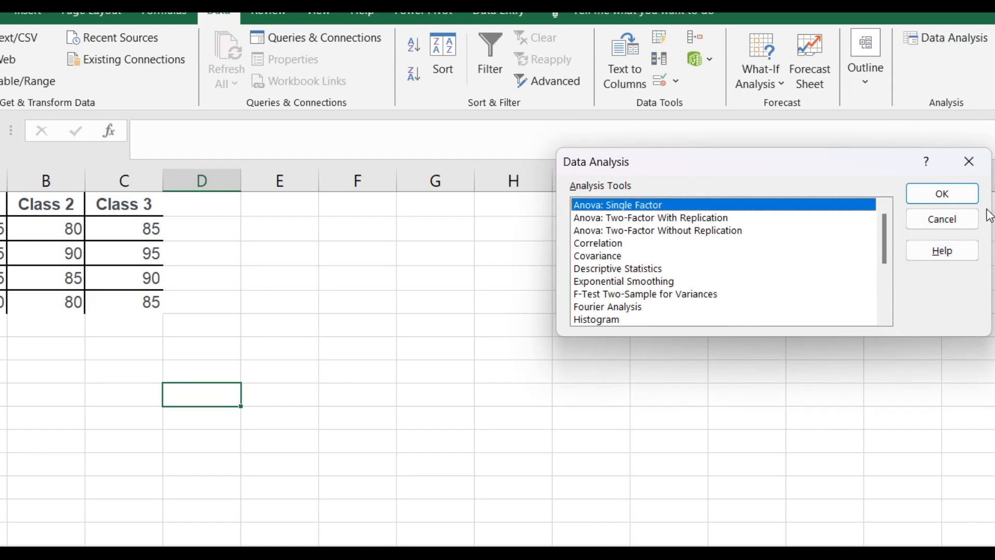
pyautogui.click(961, 193)
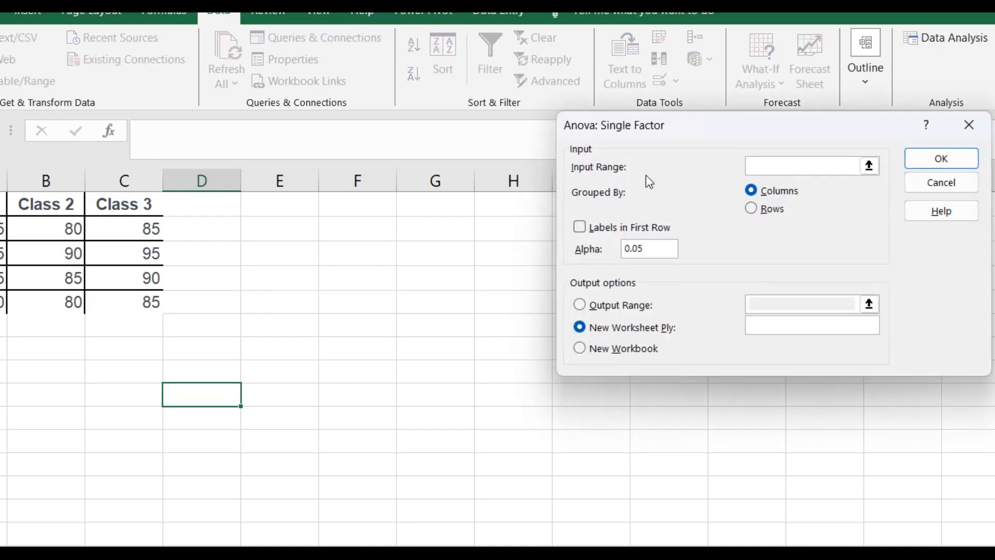
pyautogui.click(869, 167)
pyautogui.moveTo(3, 228); pyautogui.dragTo(113, 309)
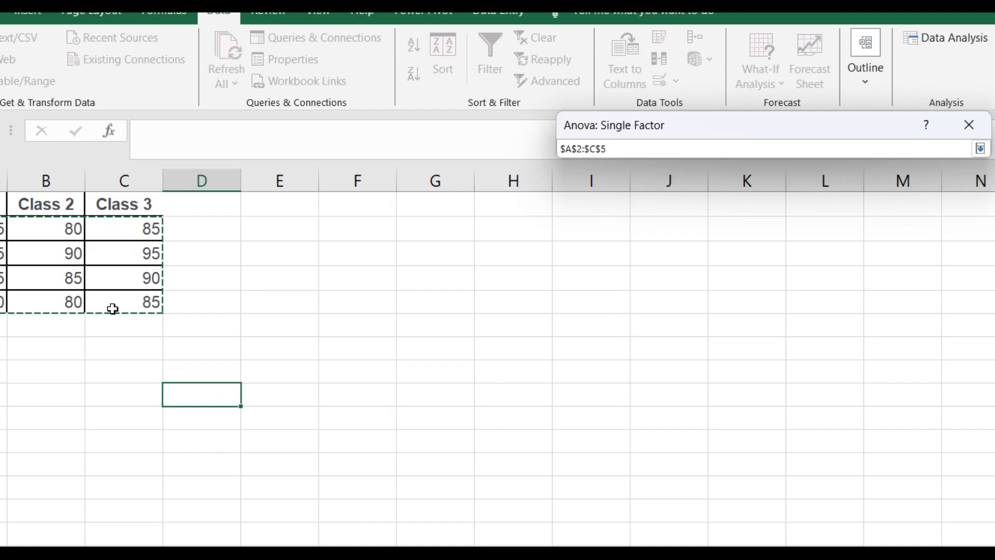
pyautogui.press('Return')
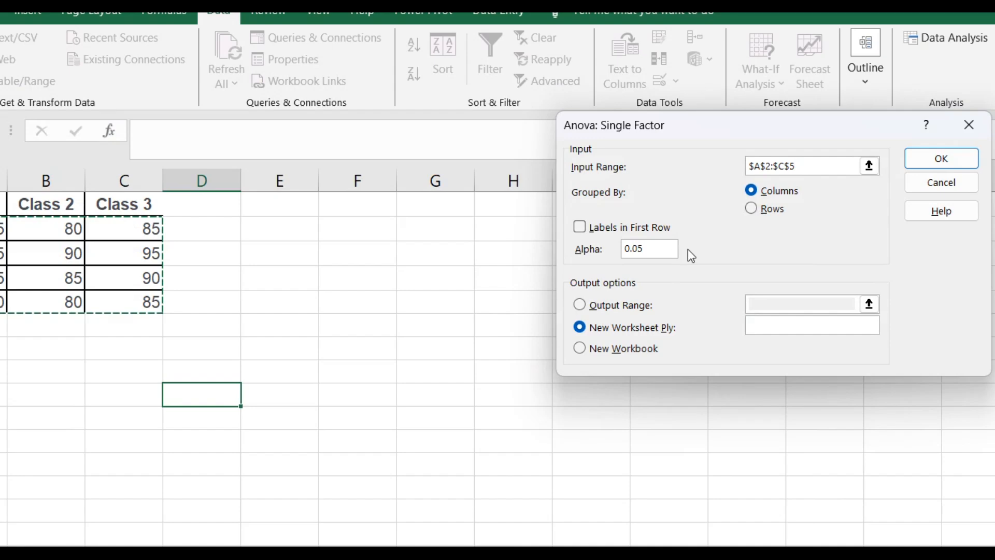
# Send the ANOVA output to the range $F$1:$J$5 on the same sheet and run the analysis
pyautogui.click(630, 311)
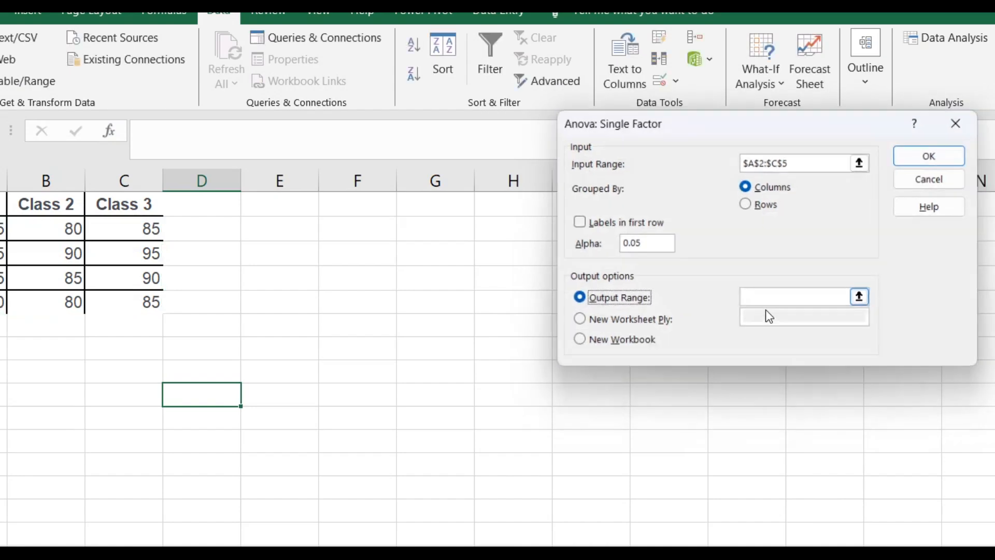
pyautogui.click(870, 304)
pyautogui.moveTo(360, 192); pyautogui.dragTo(671, 309)
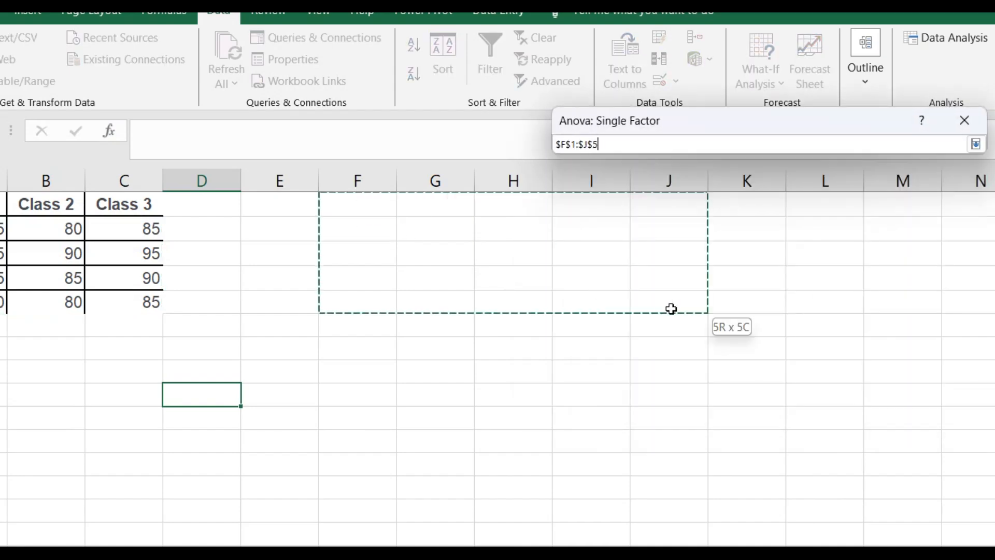
pyautogui.press('Return')
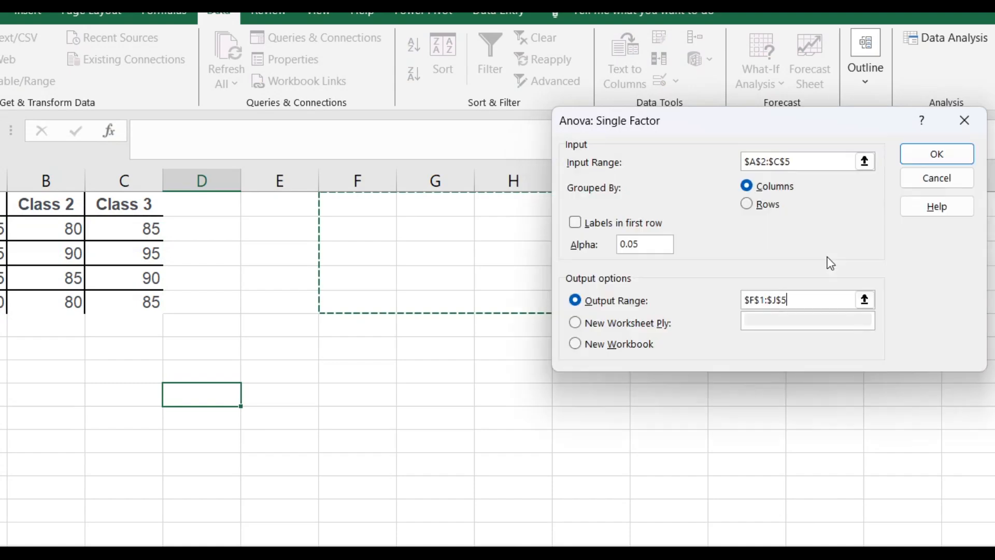
pyautogui.click(955, 161)
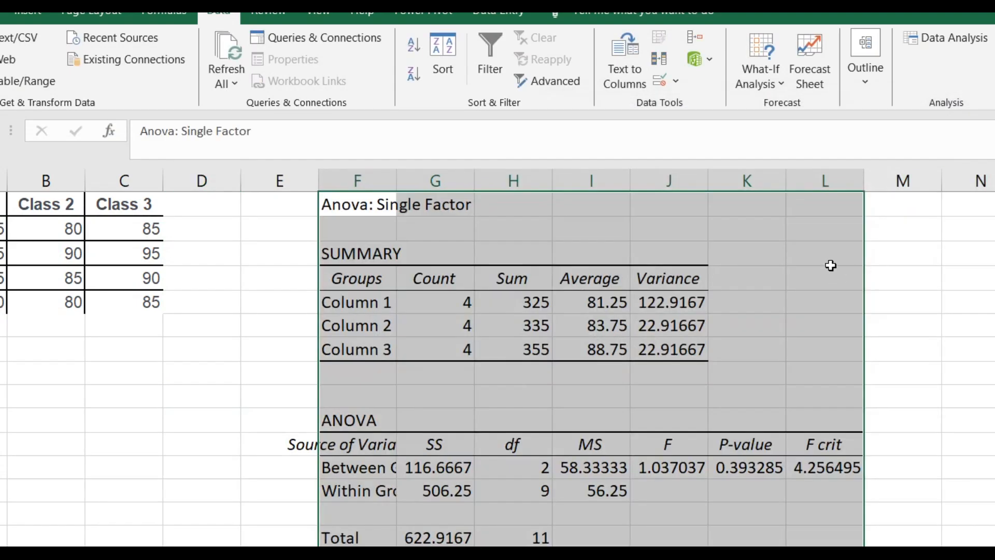
# Widen column F to show more of the ANOVA results' row labels
pyautogui.scroll(-2, 829, 264)
pyautogui.scroll(2, 829, 311)
pyautogui.moveTo(397, 181); pyautogui.dragTo(433, 182)
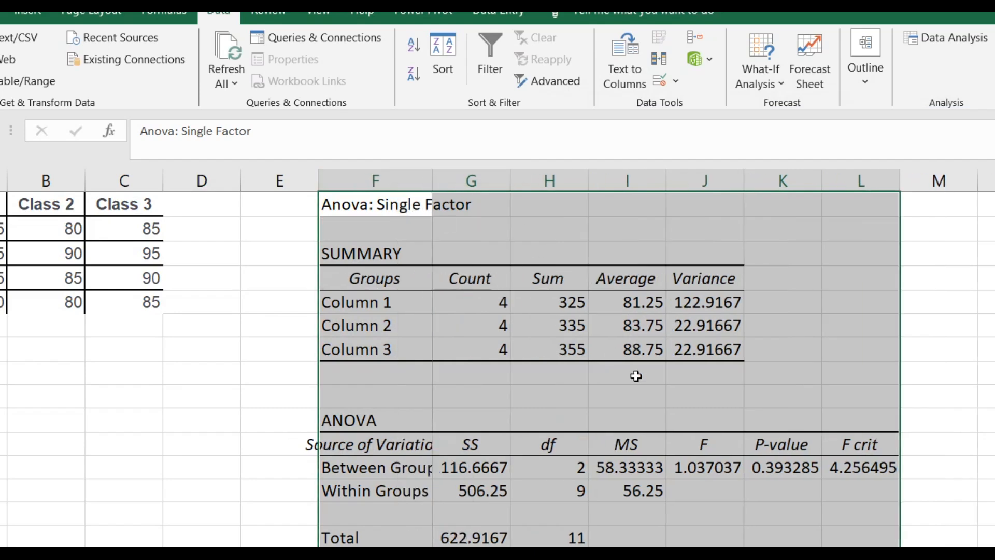
# Examine the ANOVA summary table's count, sum, average and variance for the three class columns
pyautogui.click(389, 327)
pyautogui.click(460, 308)
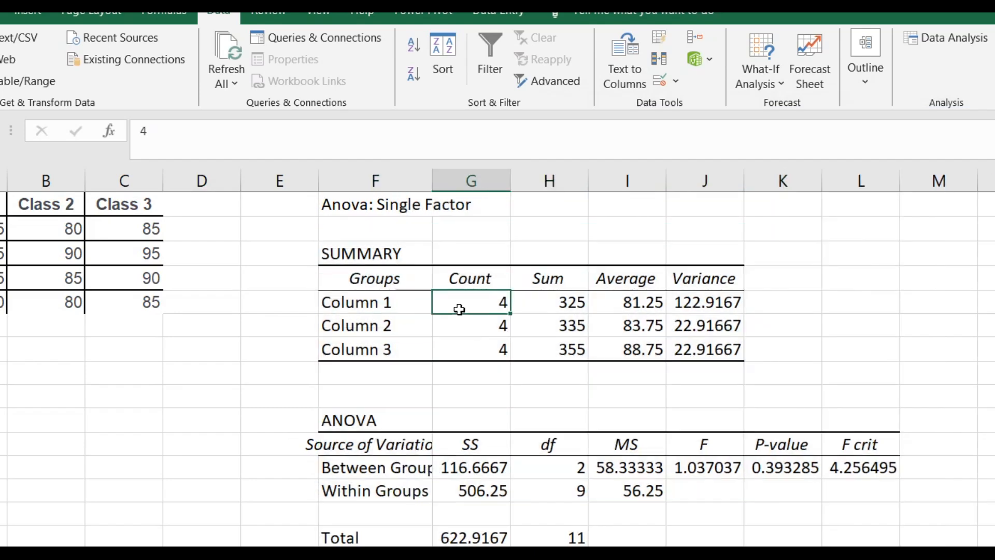
pyautogui.click(581, 303)
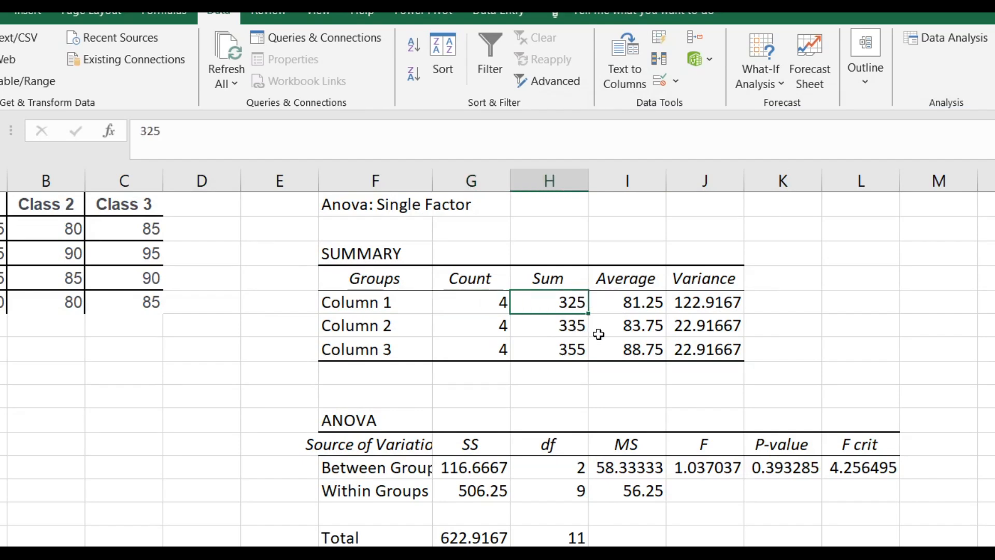
pyautogui.click(651, 307)
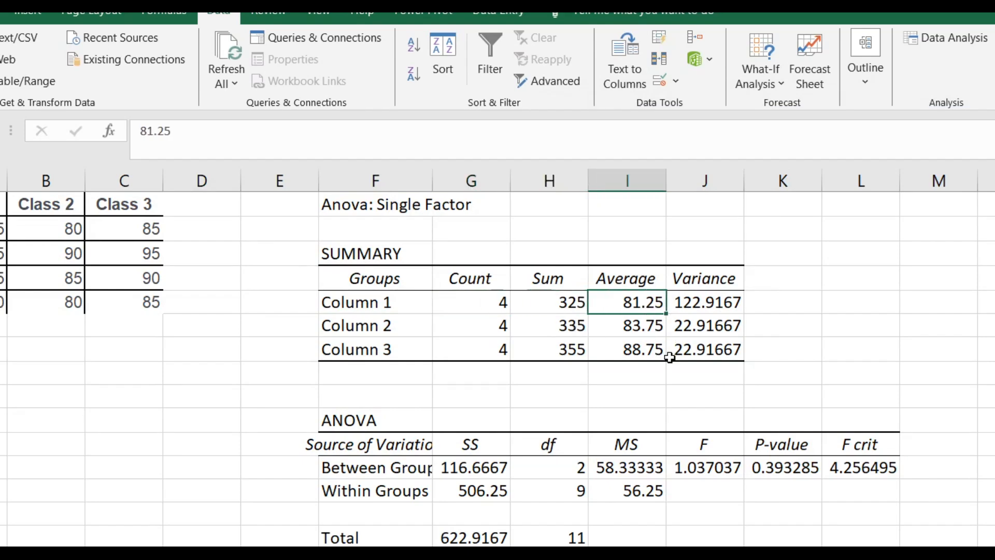
pyautogui.click(697, 306)
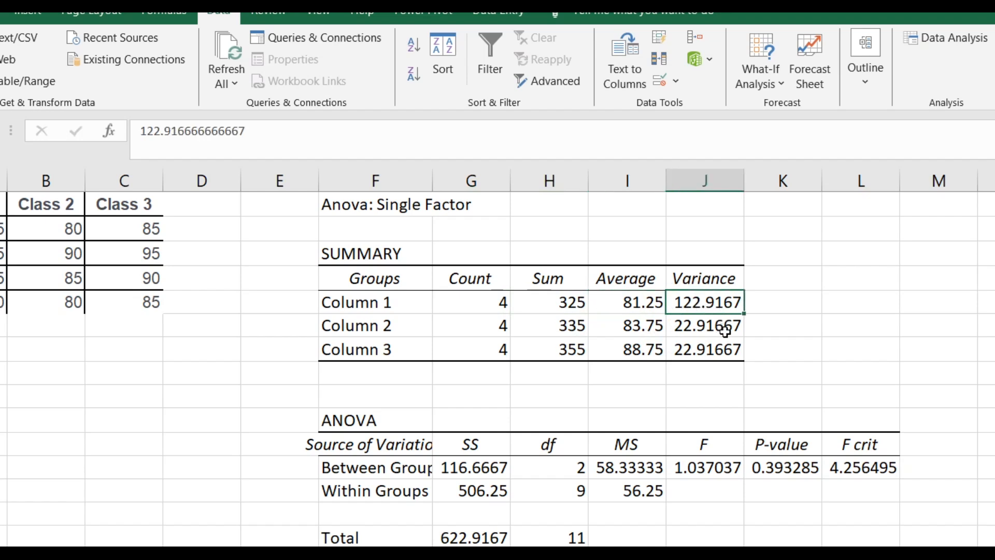
pyautogui.click(365, 326)
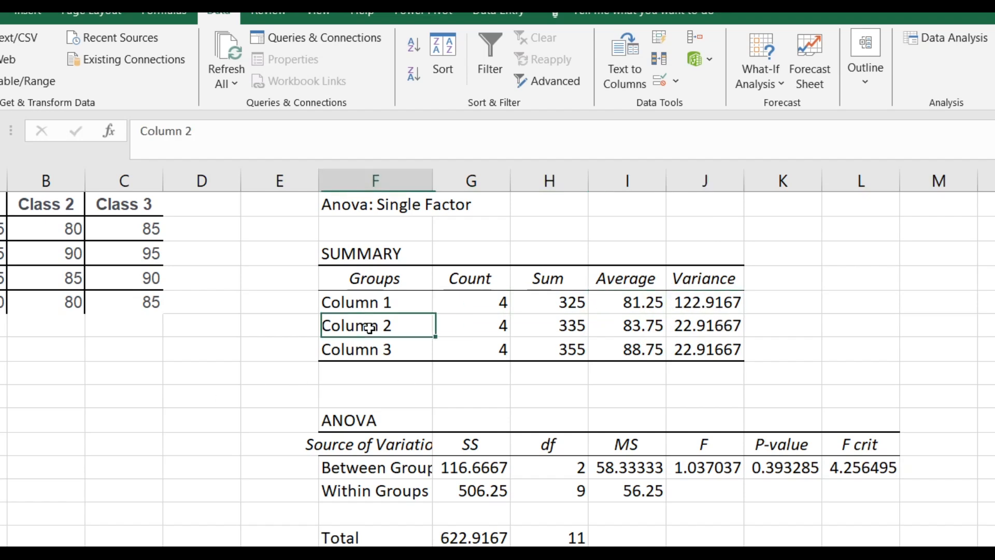
pyautogui.click(708, 329)
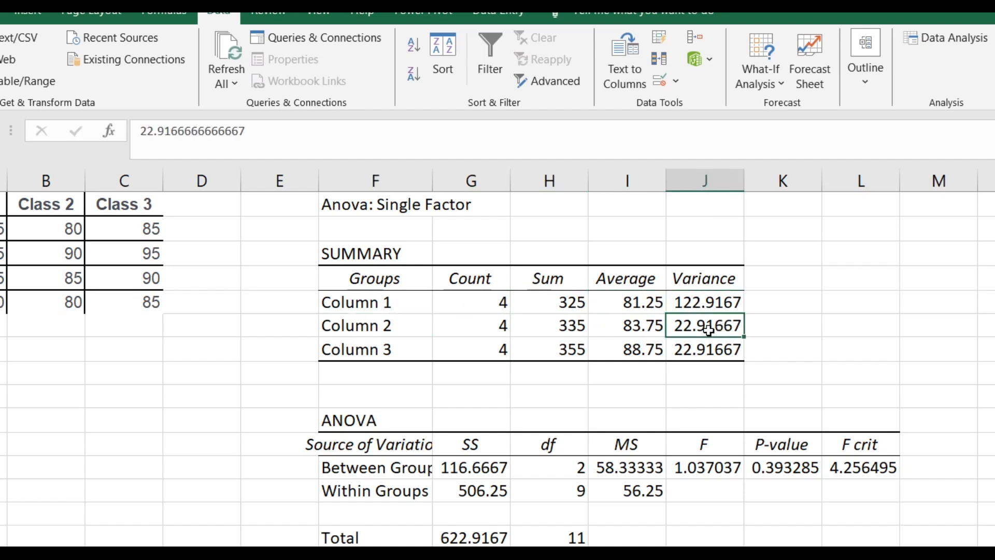
pyautogui.click(389, 350)
pyautogui.click(693, 352)
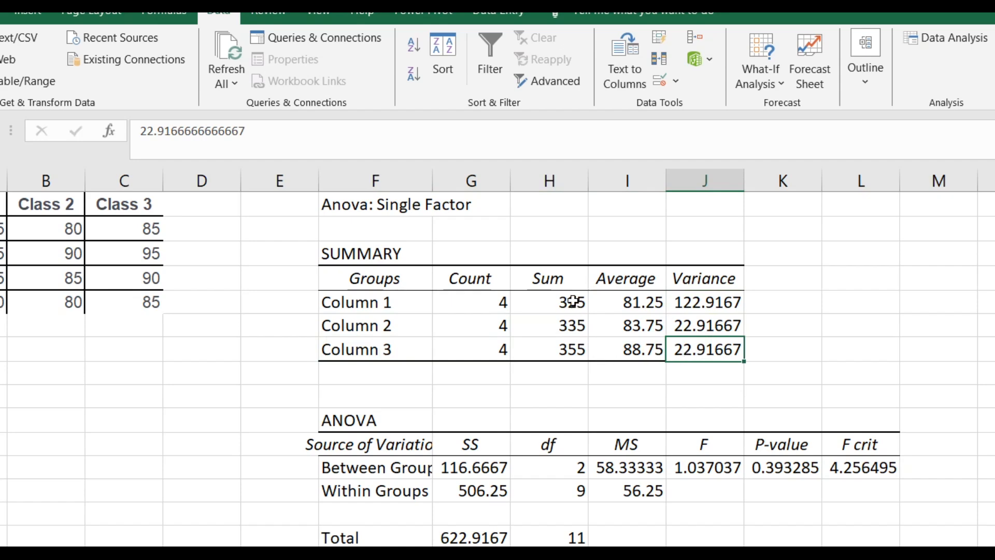
pyautogui.moveTo(560, 348); pyautogui.dragTo(562, 304)
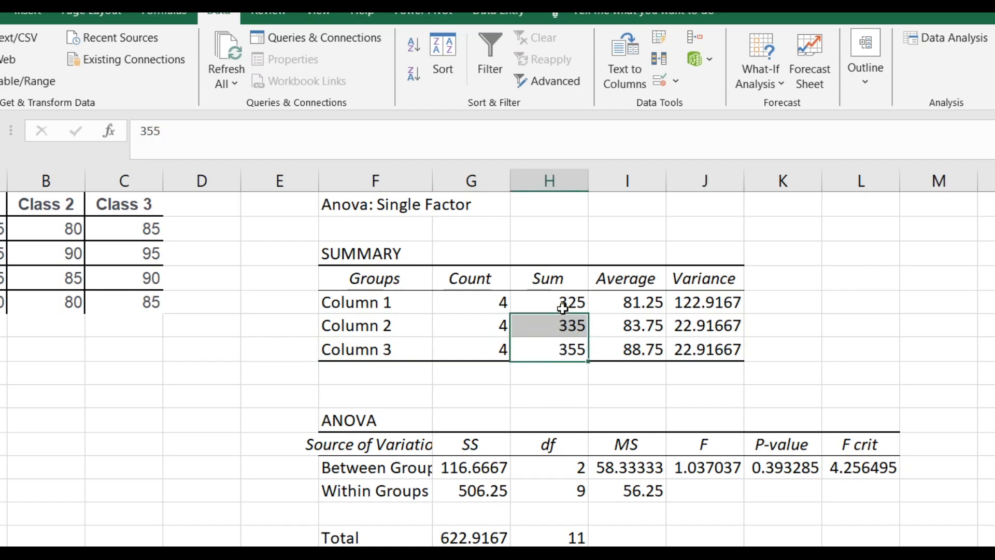
pyautogui.click(567, 357)
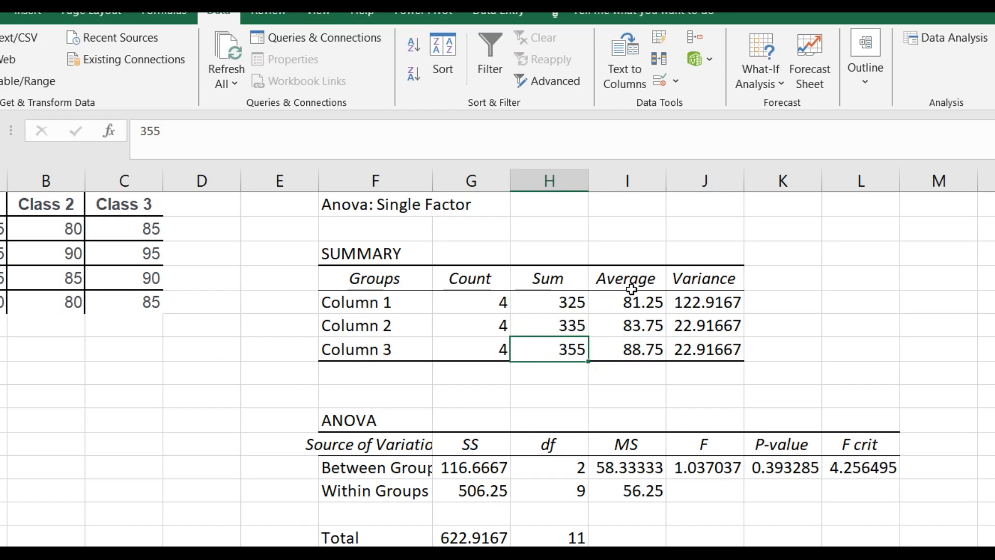
pyautogui.scroll(-1, 633, 335)
pyautogui.scroll(1, 634, 333)
pyautogui.click(643, 348)
# Widen column F to fit its labels and examine the ANOVA table's SS, df, MS, F, P-value and F crit columns
pyautogui.scroll(-1, 769, 366)
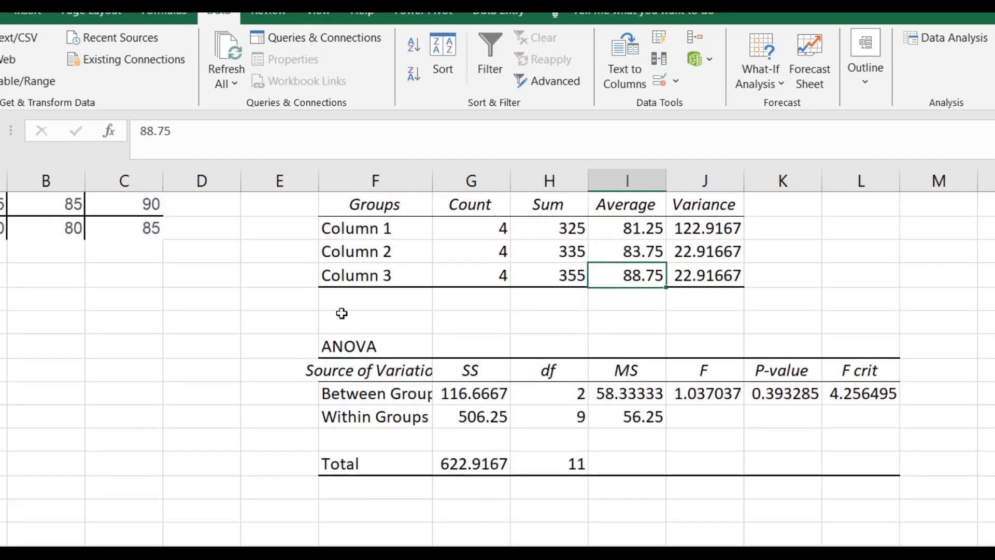
pyautogui.doubleClick(433, 181)
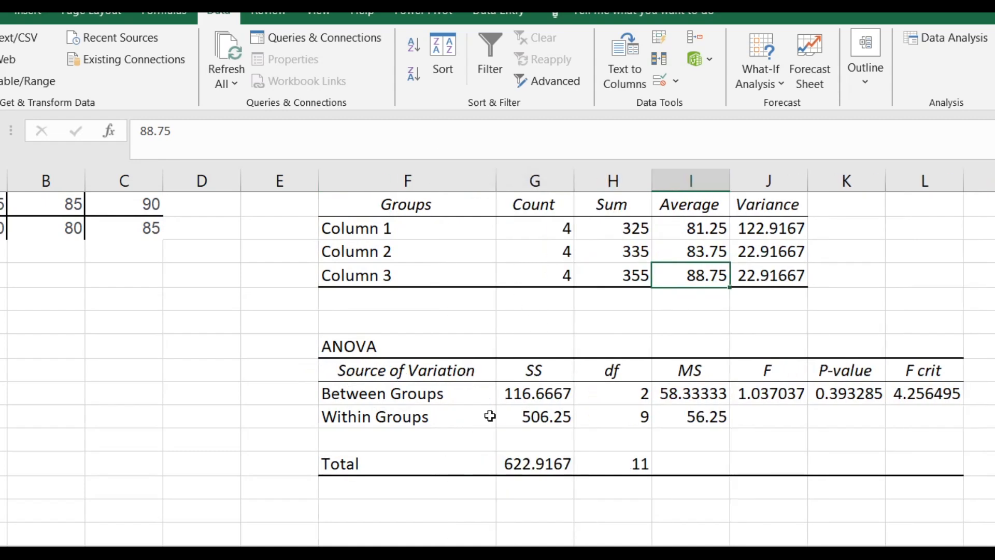
pyautogui.click(551, 379)
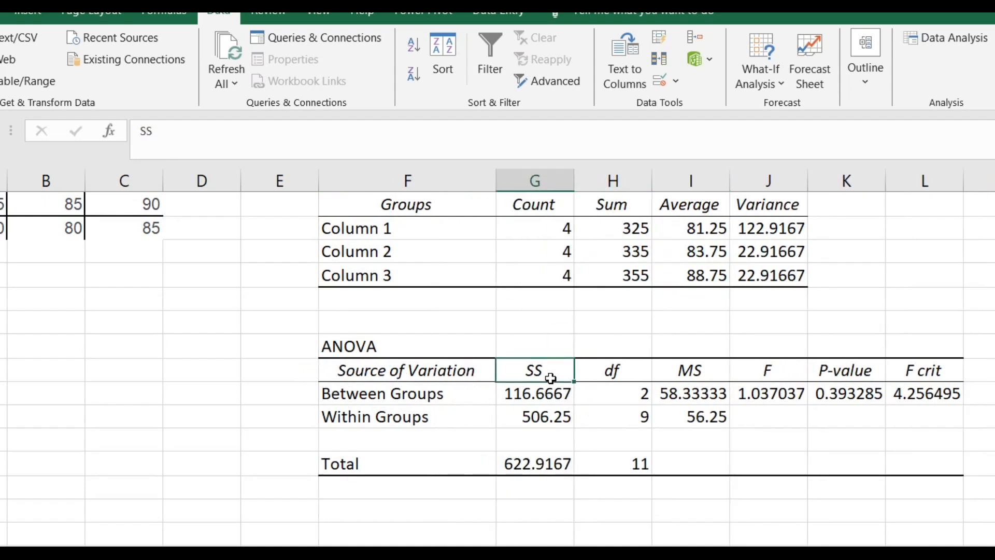
pyautogui.click(613, 372)
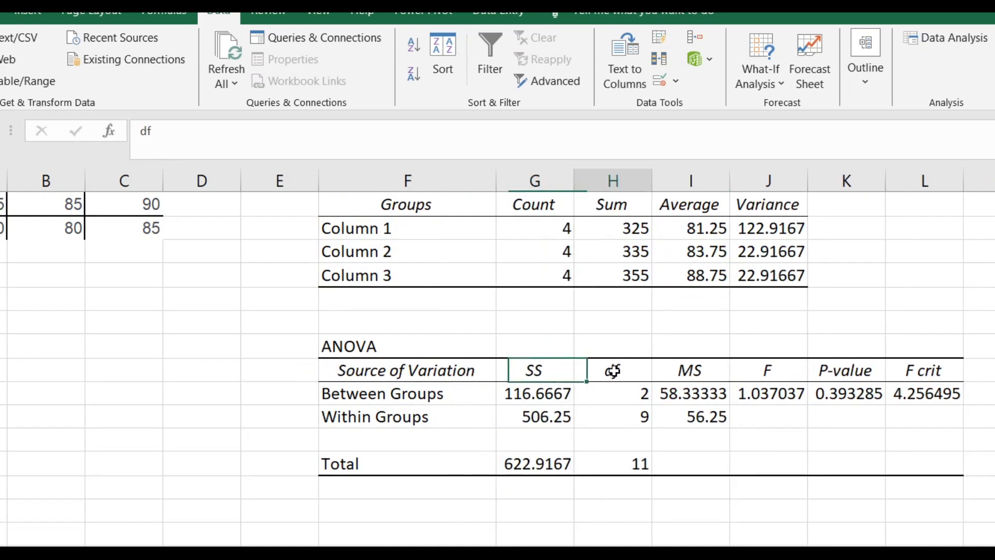
pyautogui.click(690, 372)
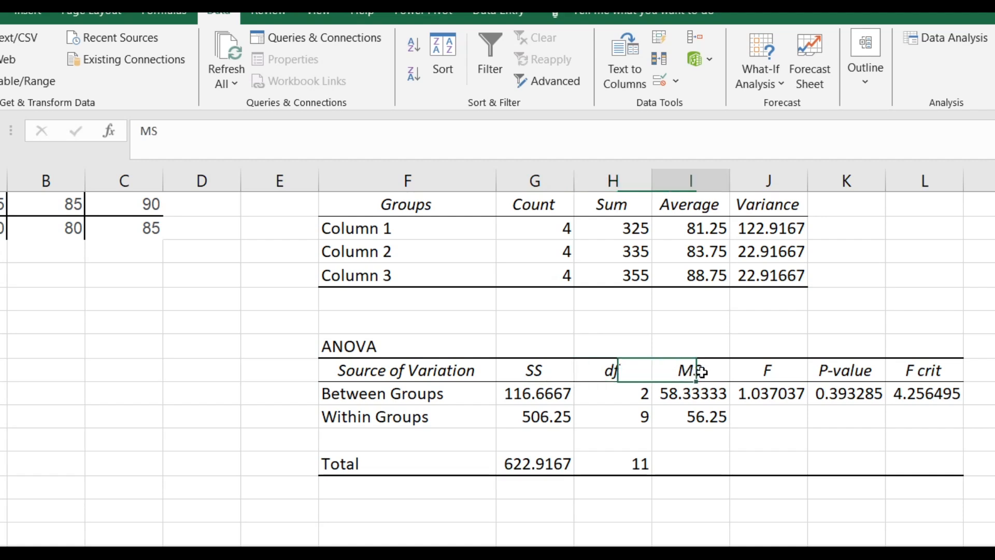
pyautogui.click(783, 377)
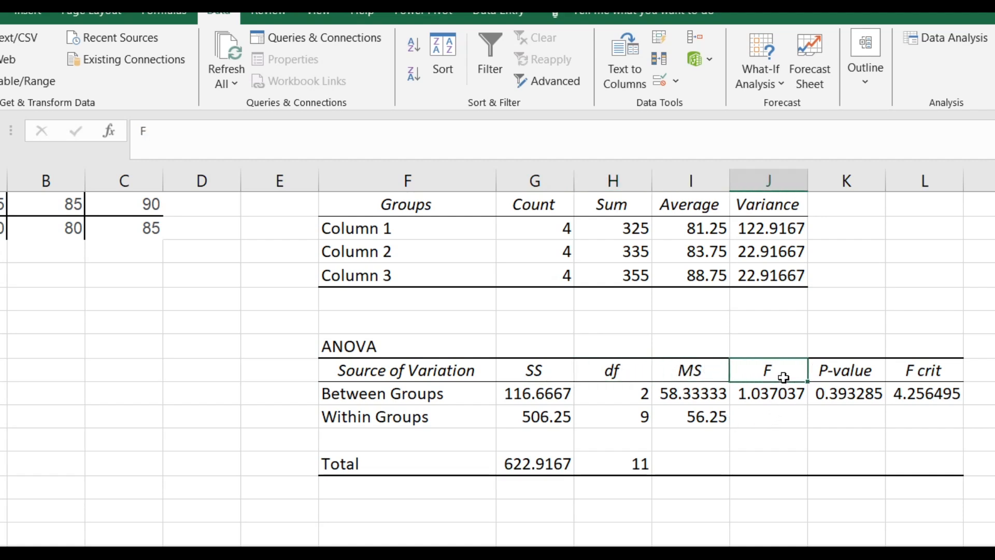
pyautogui.click(850, 377)
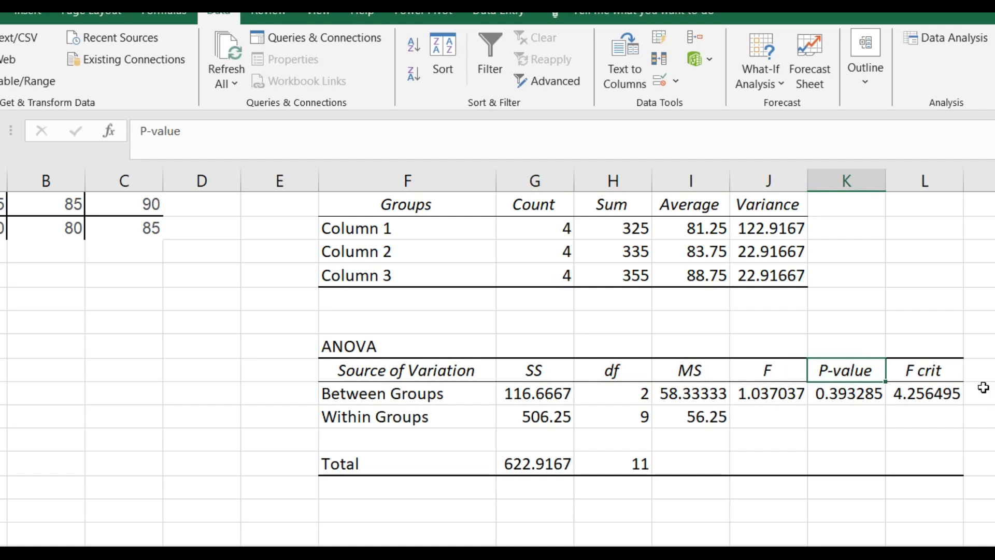
pyautogui.click(935, 384)
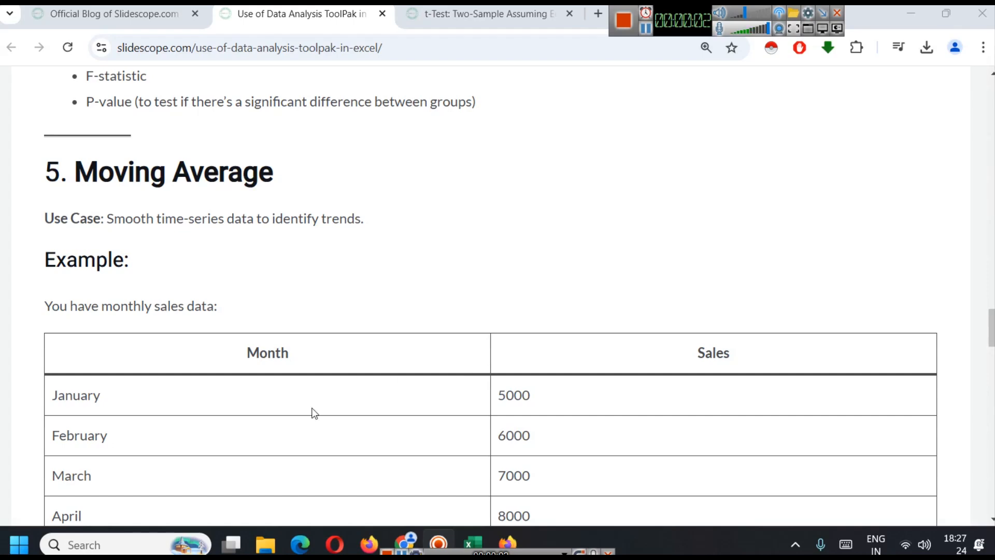
# In the browser, look back over the article's t-Test and ANOVA sections, and copy the Month and Sales table from the Moving Average section
pyautogui.scroll(10, 239, 310)
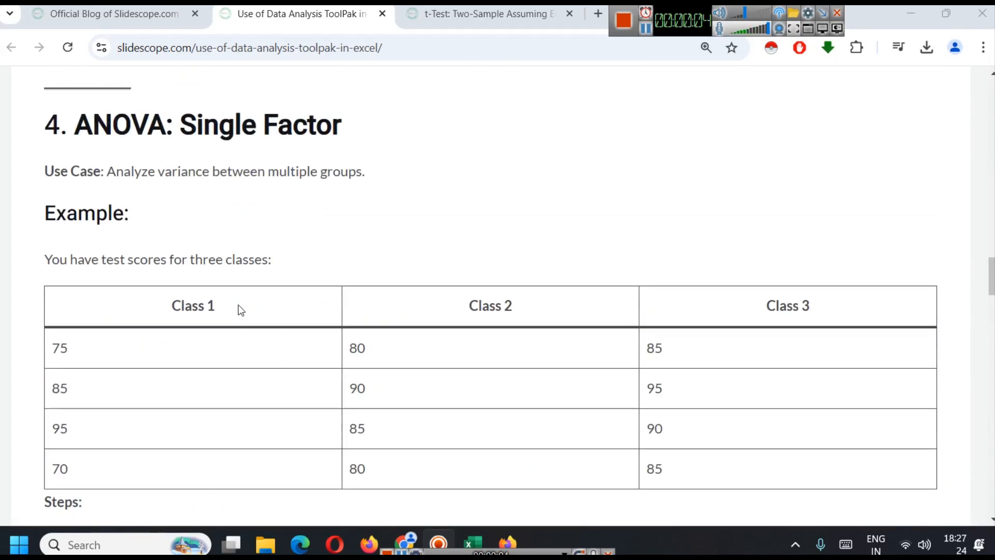
pyautogui.scroll(-5, 241, 310)
pyautogui.scroll(15, 241, 310)
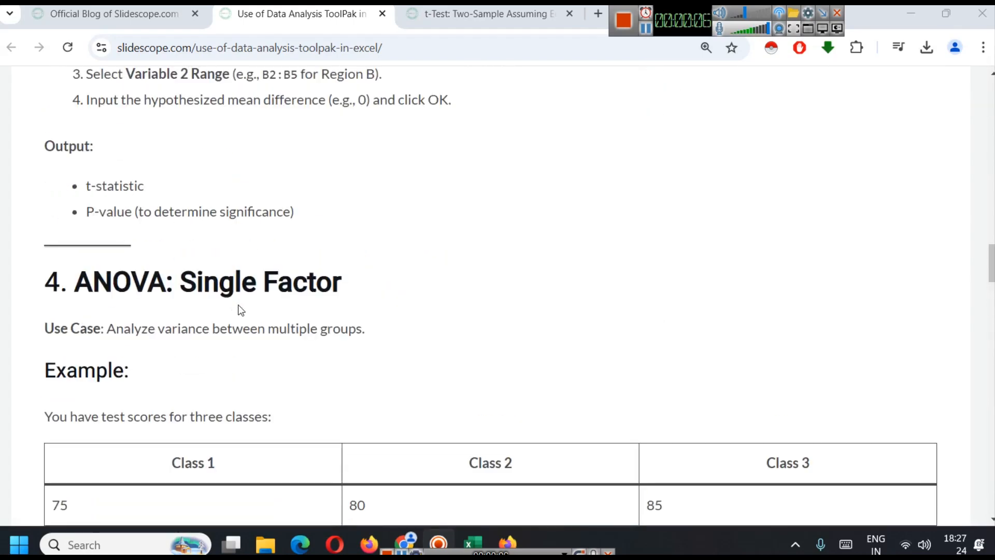
pyautogui.scroll(-10, 241, 310)
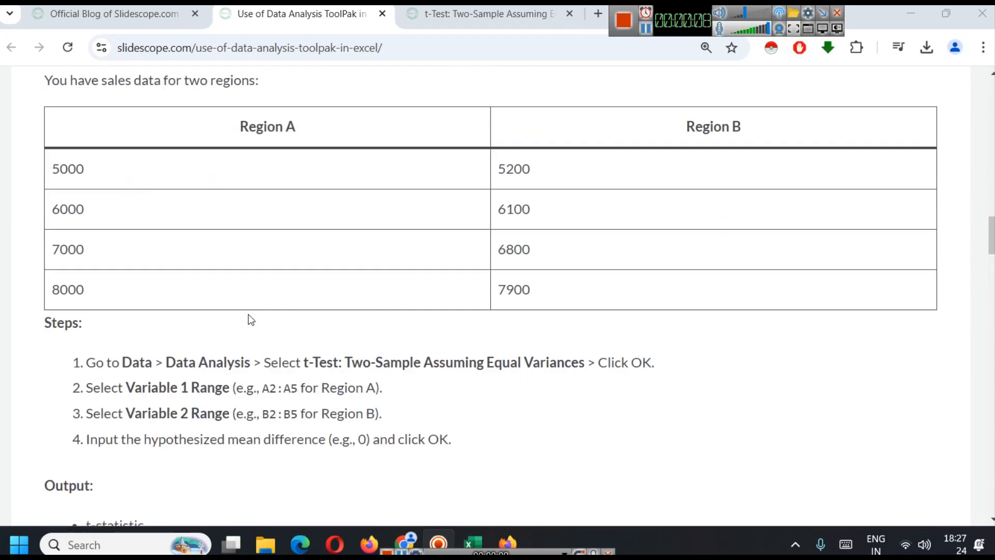
pyautogui.scroll(1, 164, 278)
pyautogui.scroll(1, 163, 275)
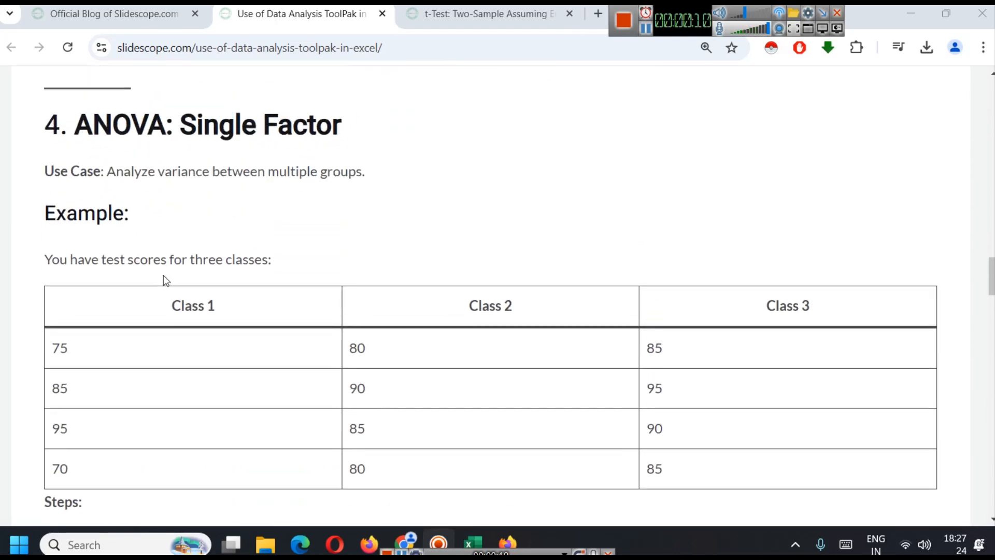
pyautogui.scroll(-7, 163, 275)
pyautogui.scroll(-3, 163, 274)
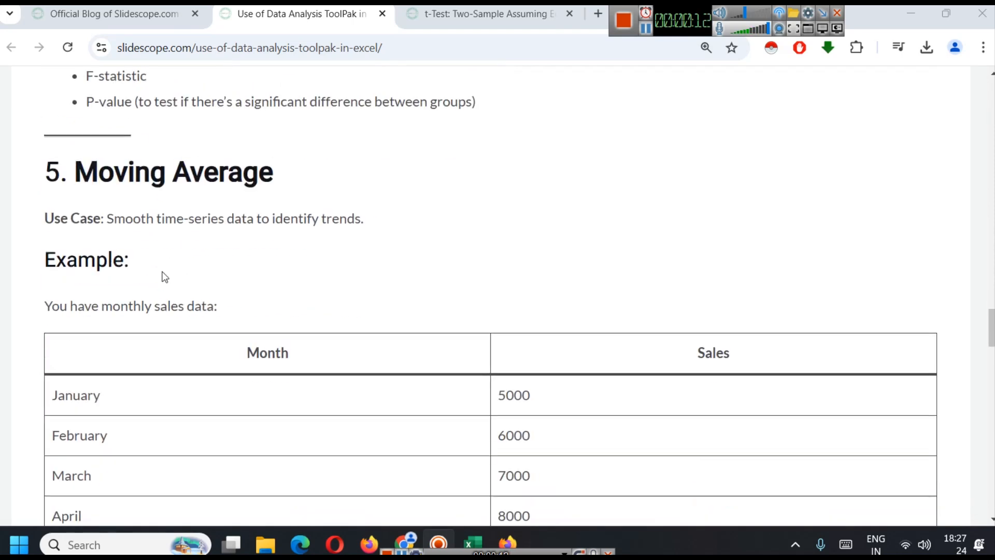
pyautogui.scroll(-2, 162, 273)
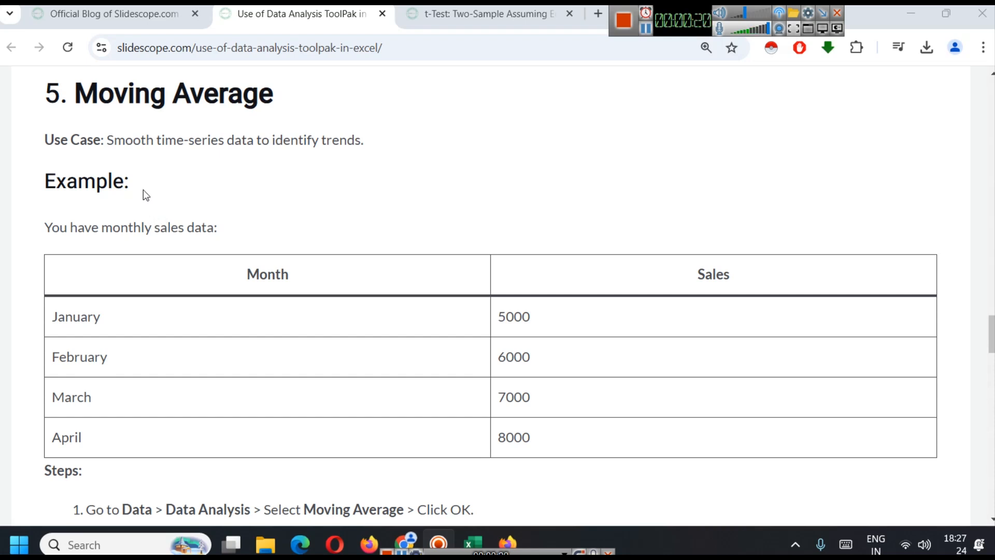
pyautogui.scroll(-1, 145, 239)
pyautogui.moveTo(225, 186); pyautogui.dragTo(574, 358)
pyautogui.hotkey('ctrl', 'c')
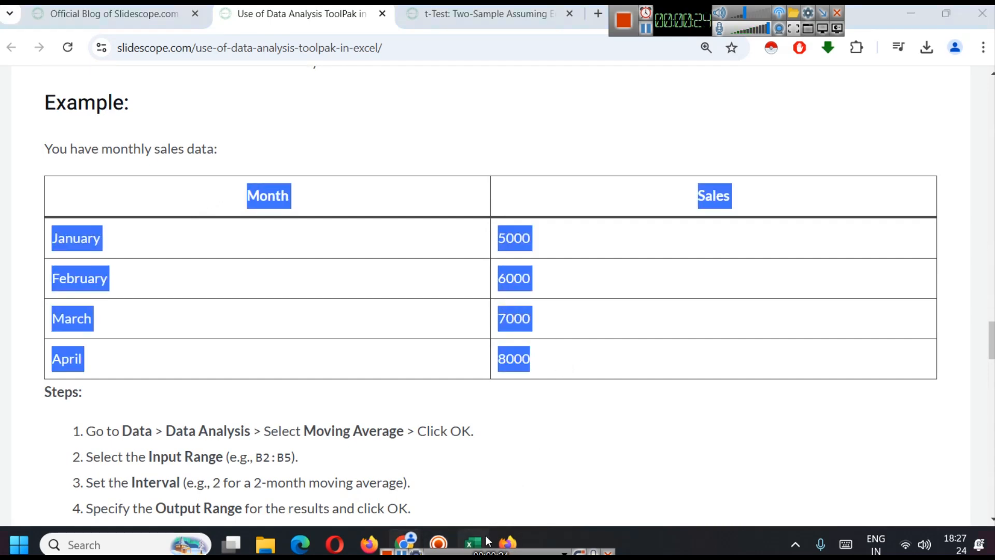
# Switch back to Excel and rename Sheet5 as Moving Average
pyautogui.click(473, 543)
pyautogui.click(316, 500)
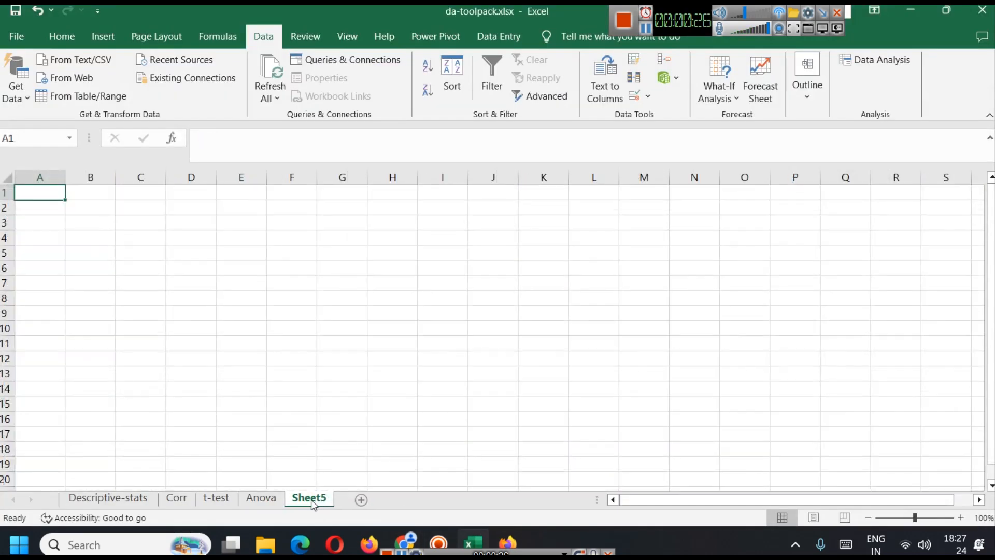
pyautogui.rightClick(311, 499)
pyautogui.click(378, 354)
pyautogui.write('M')
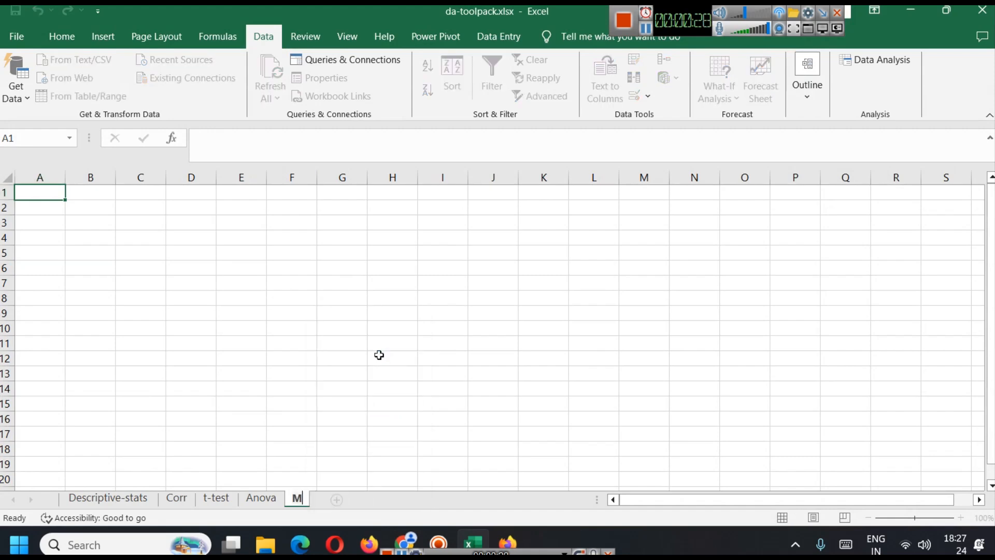
pyautogui.write('oving Average')
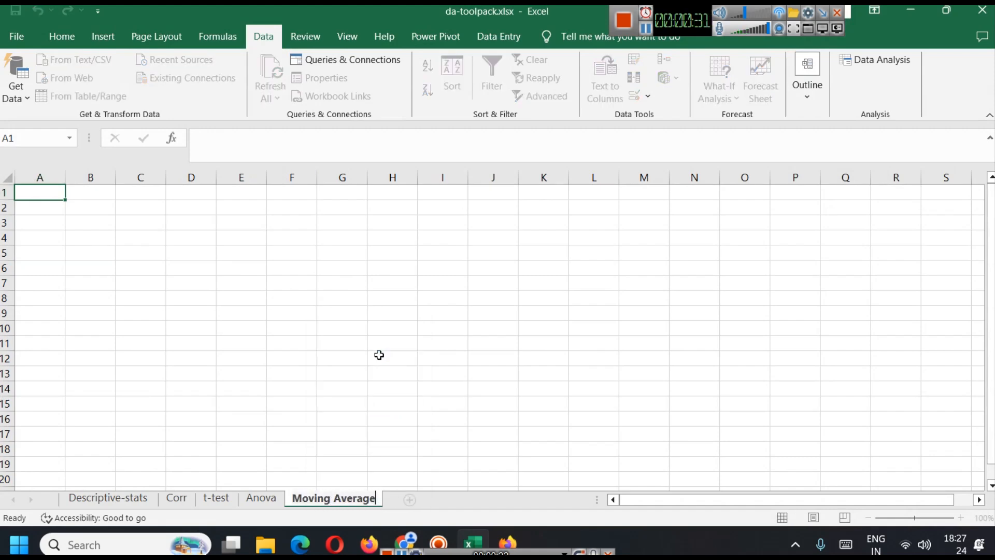
pyautogui.click(288, 354)
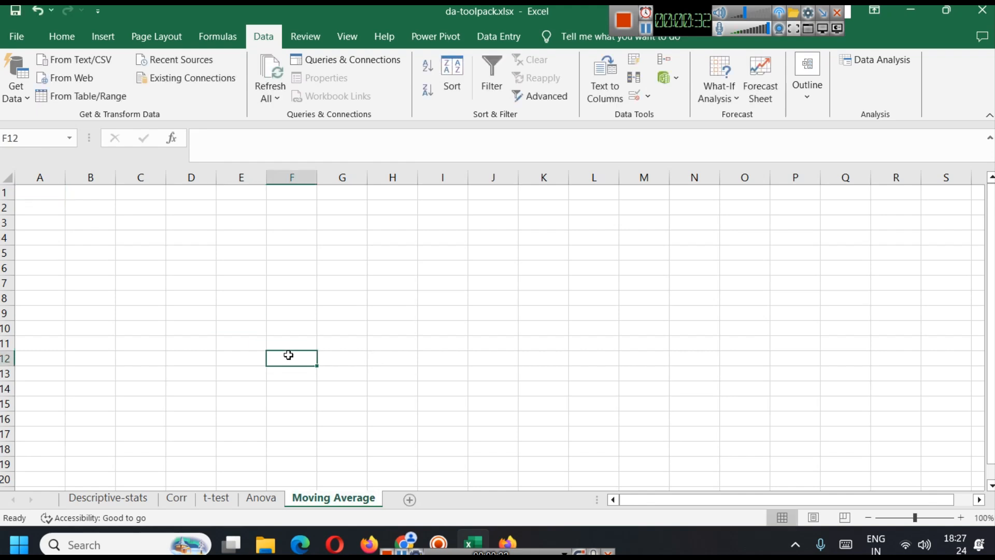
# Paste the copied monthly sales table at cell A1 of the Moving Average sheet and enlarge the view to 130%
pyautogui.click(35, 190)
pyautogui.hotkey('ctrl', 'v')
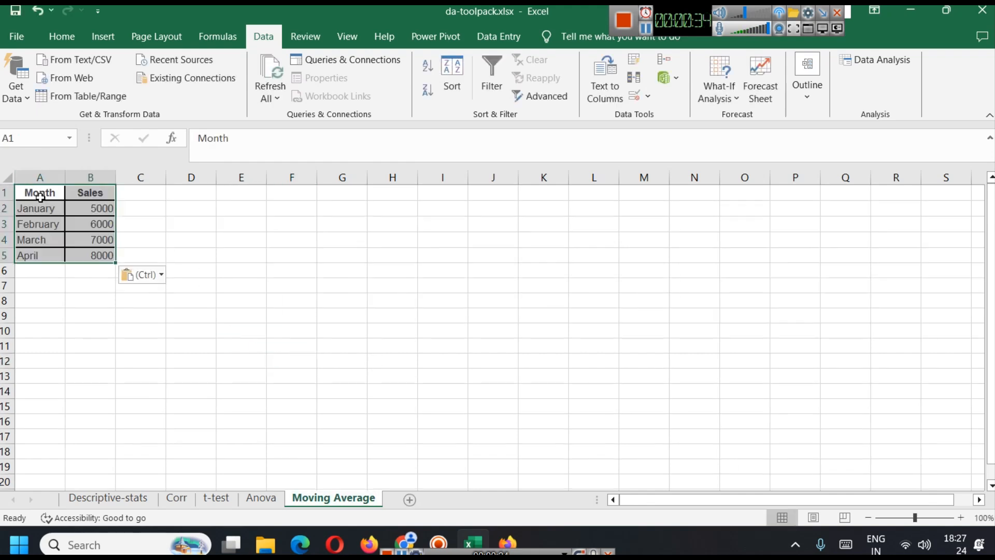
pyautogui.scroll(3, 214, 376)
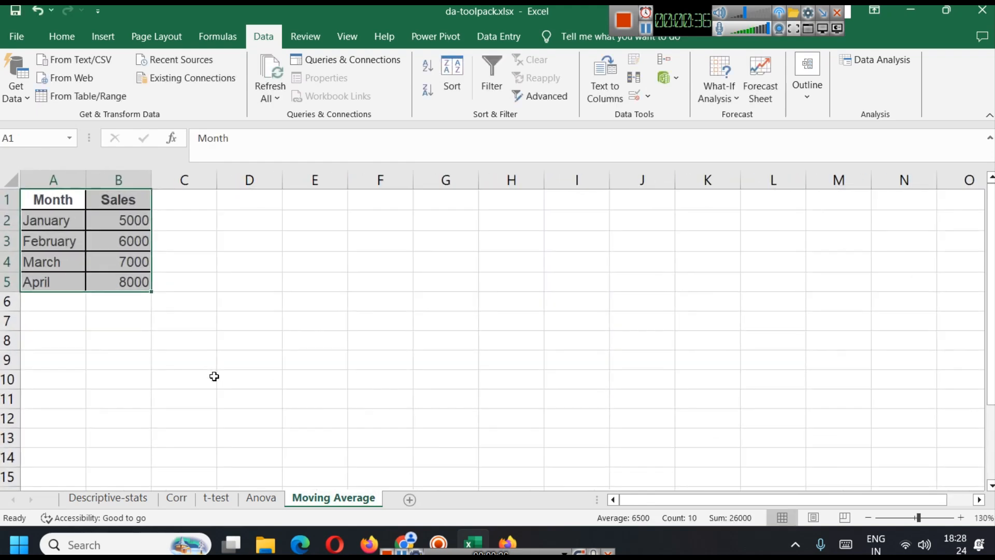
pyautogui.click(319, 326)
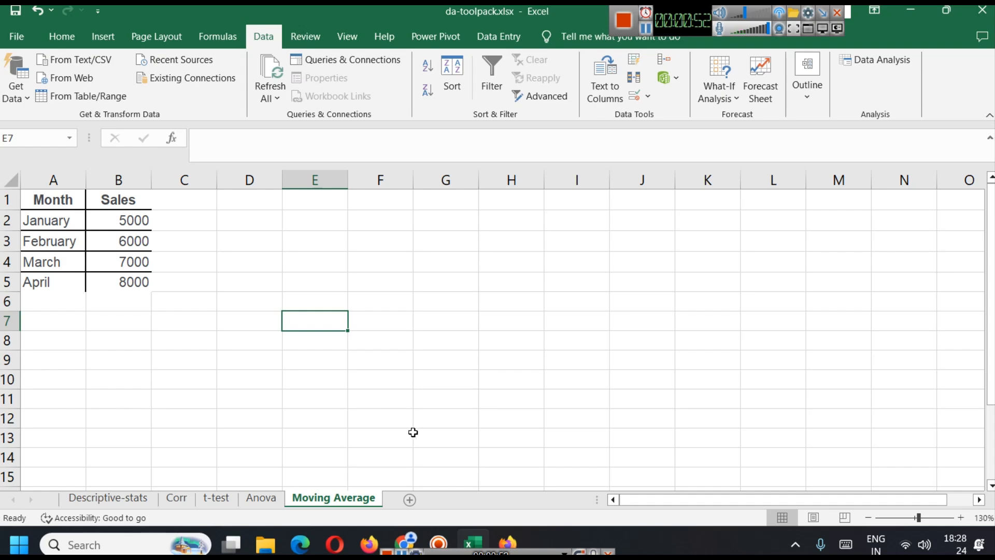
# Return to the blog article and read the Moving Average steps on the input range, interval and output range
pyautogui.click(410, 529)
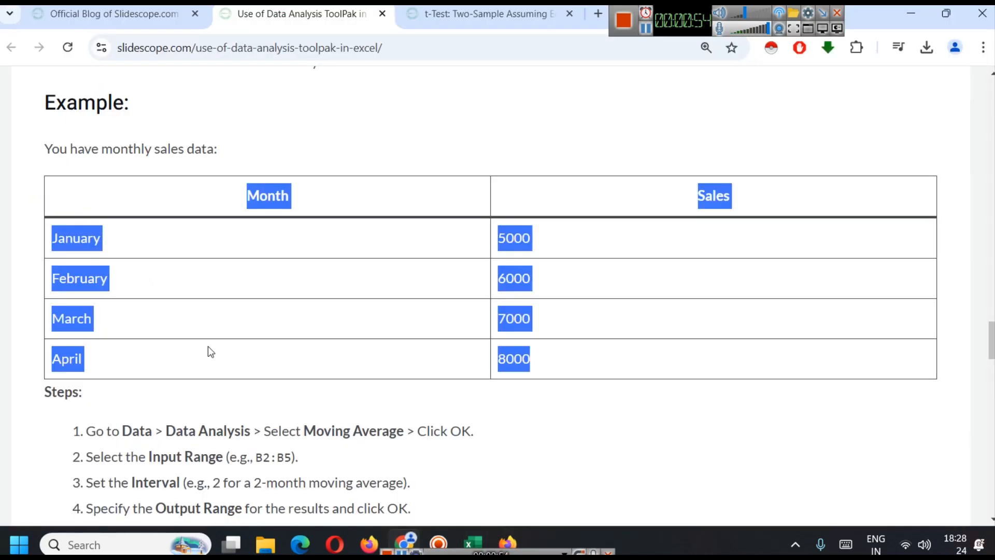
pyautogui.scroll(-3, 199, 352)
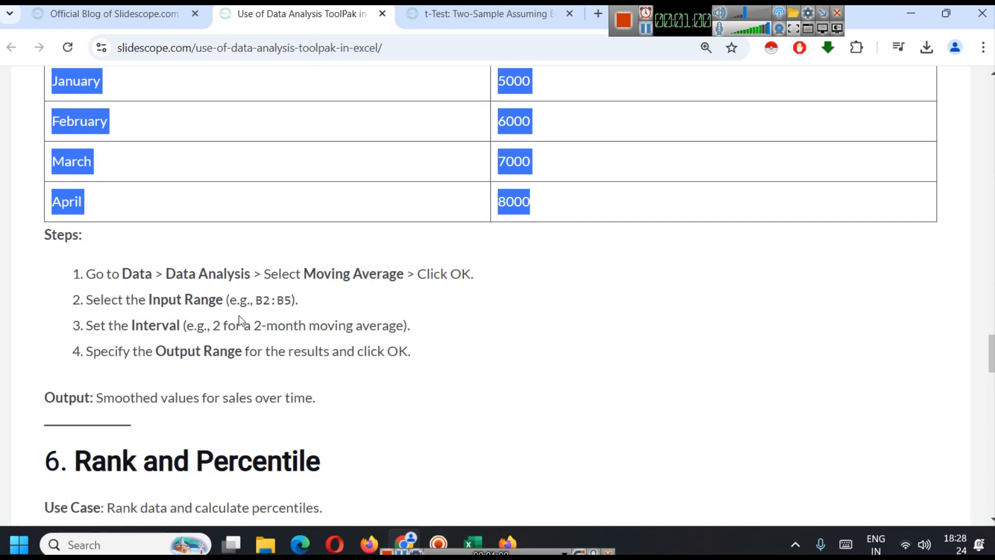
pyautogui.click(220, 323)
pyautogui.scroll(1, 546, 159)
pyautogui.scroll(-1, 478, 278)
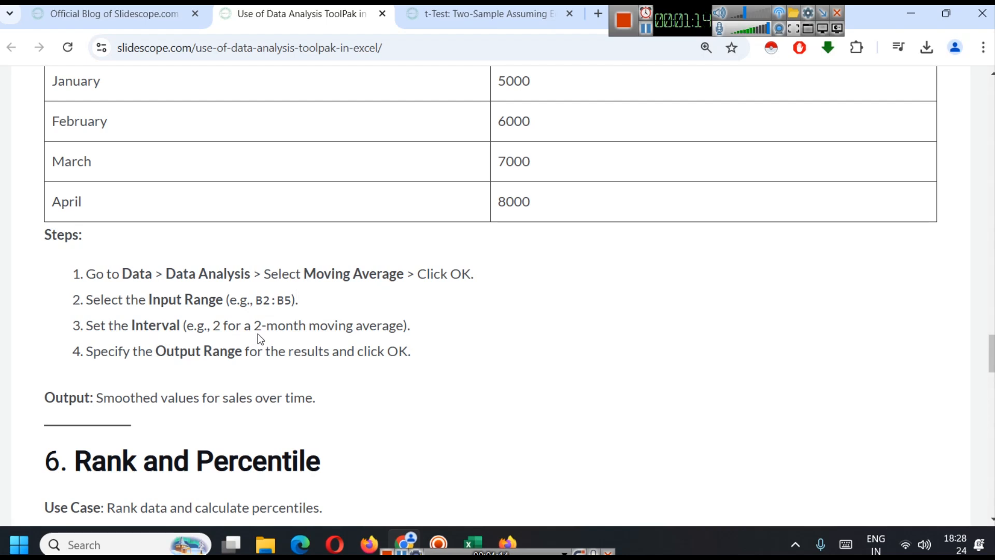
pyautogui.scroll(1, 258, 337)
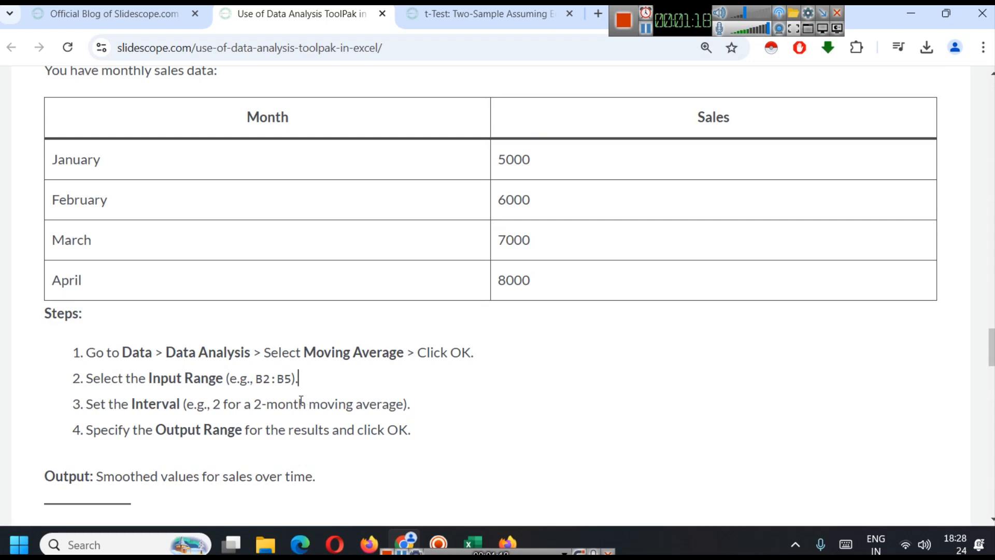
pyautogui.scroll(-1, 327, 390)
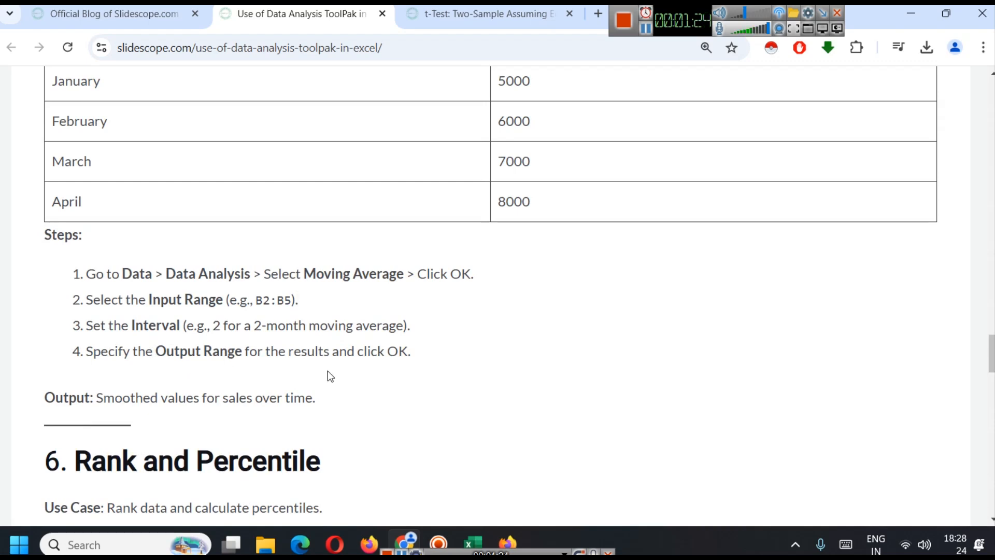
pyautogui.scroll(1, 465, 391)
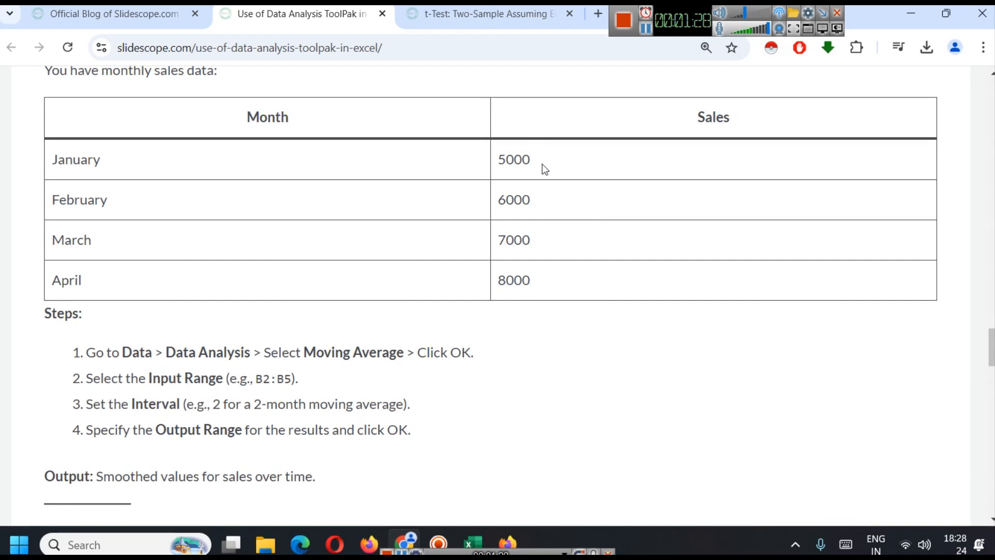
pyautogui.scroll(-1, 539, 286)
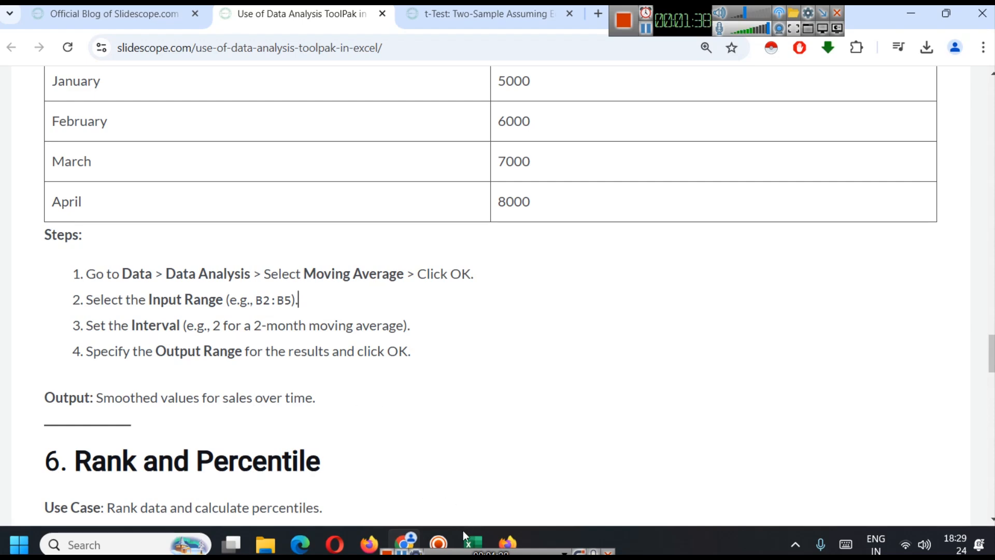
# Switch to Excel, start the Moving Average analysis and set its input range to $B$2:$B$5
pyautogui.click(473, 542)
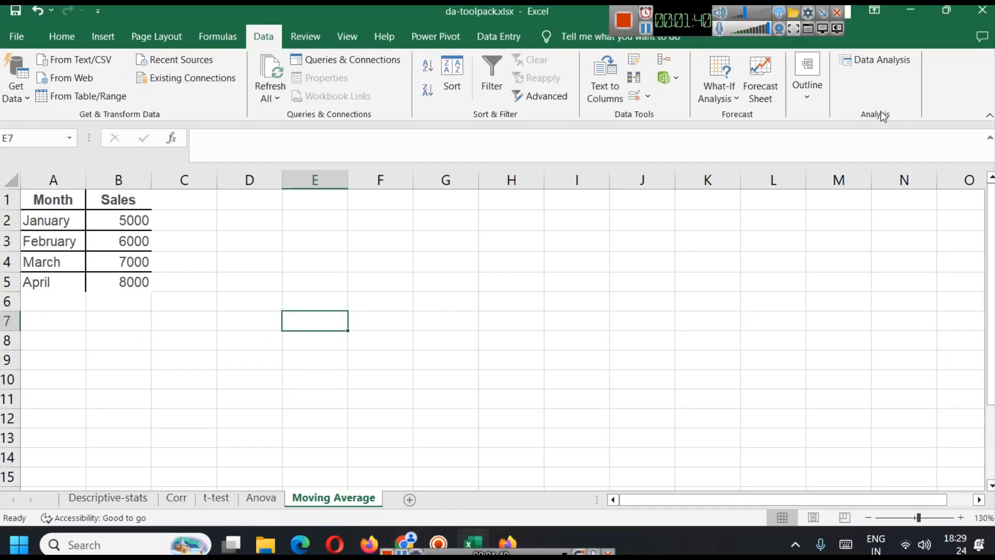
pyautogui.click(876, 60)
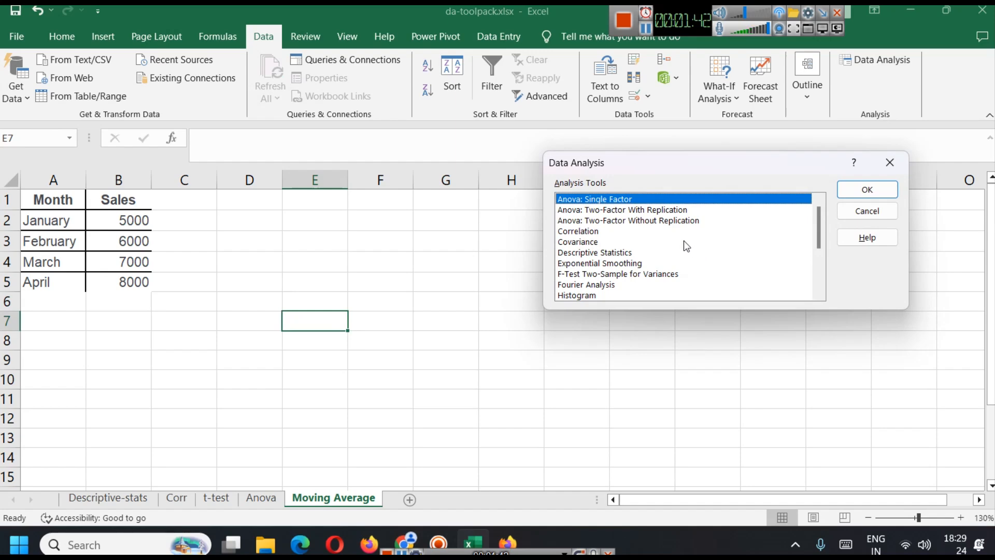
pyautogui.scroll(-3, 683, 240)
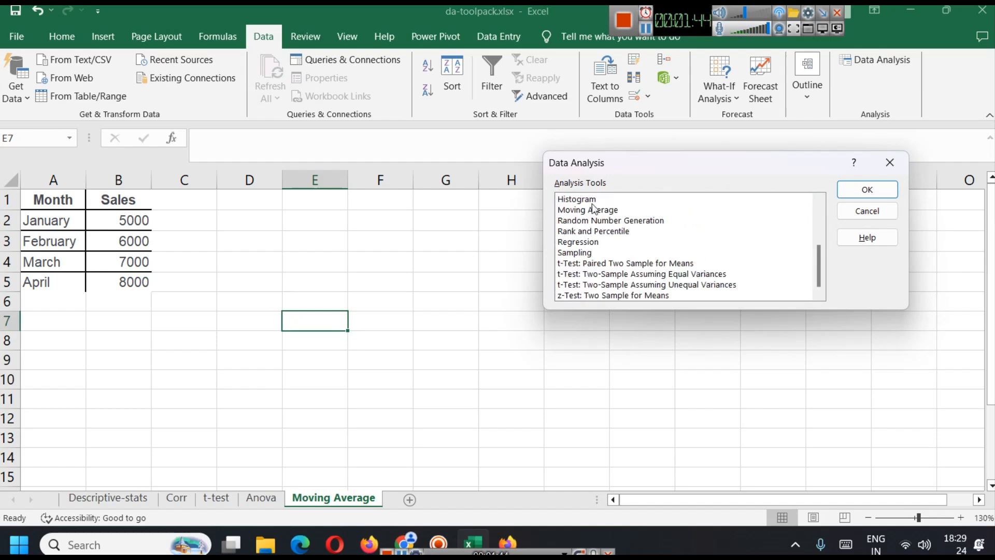
pyautogui.click(594, 209)
pyautogui.click(888, 193)
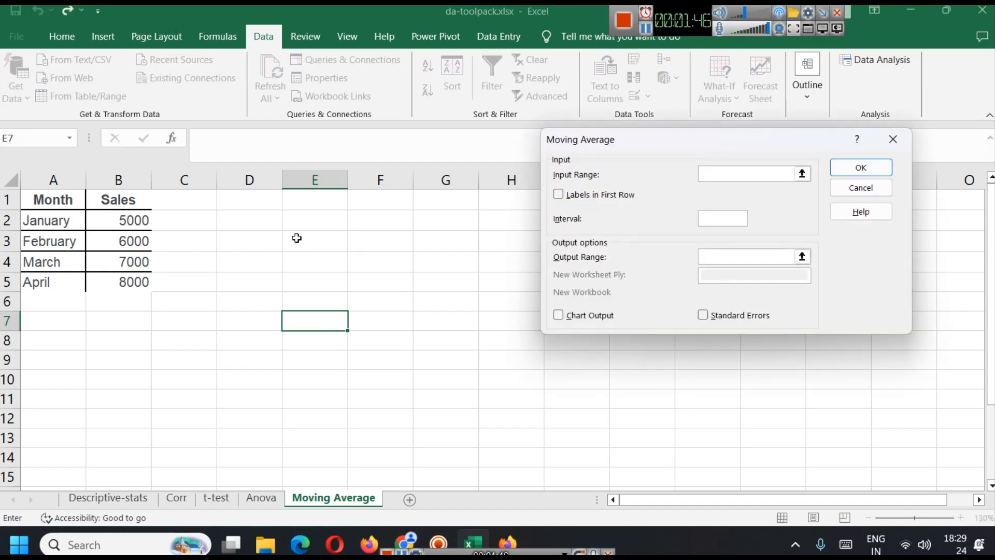
pyautogui.click(803, 174)
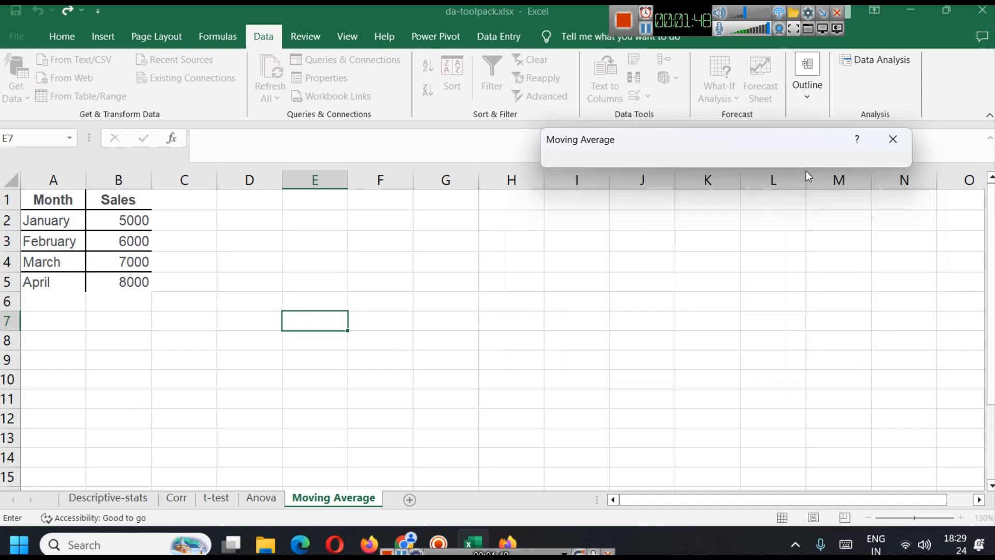
pyautogui.moveTo(131, 219); pyautogui.dragTo(132, 284)
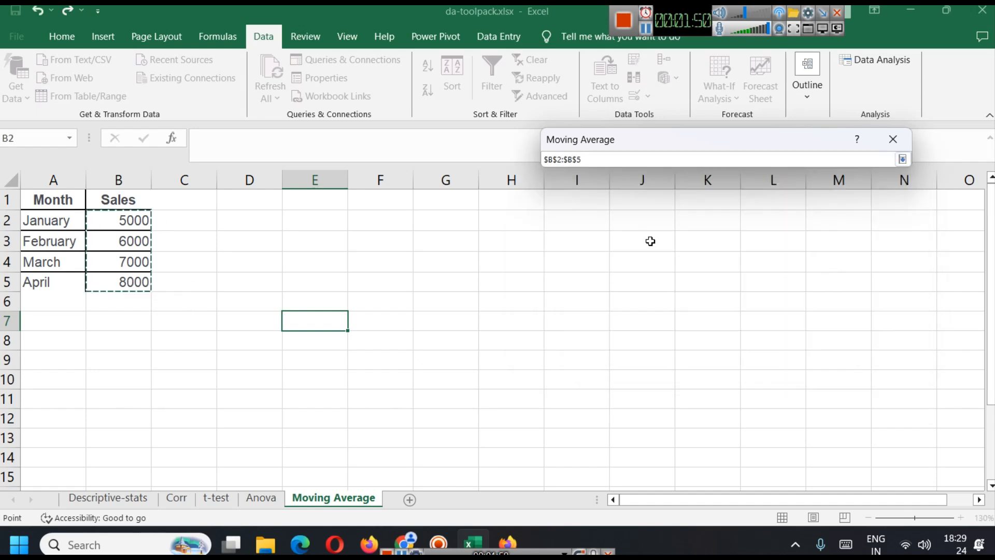
# Run the Moving Average analysis with interval 2, output range $E$1:$F$5 and chart output enabled
pyautogui.press('Return')
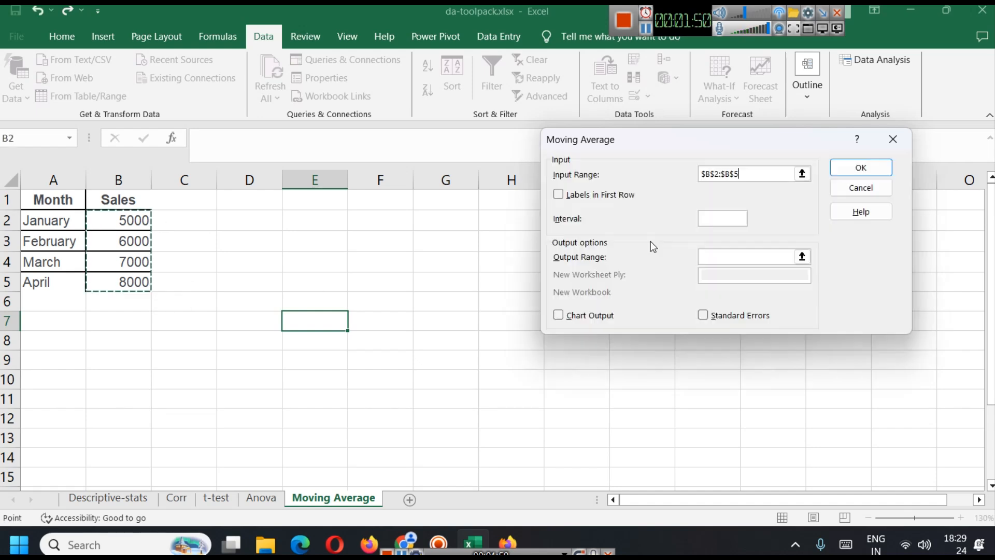
pyautogui.click(732, 217)
pyautogui.write('2')
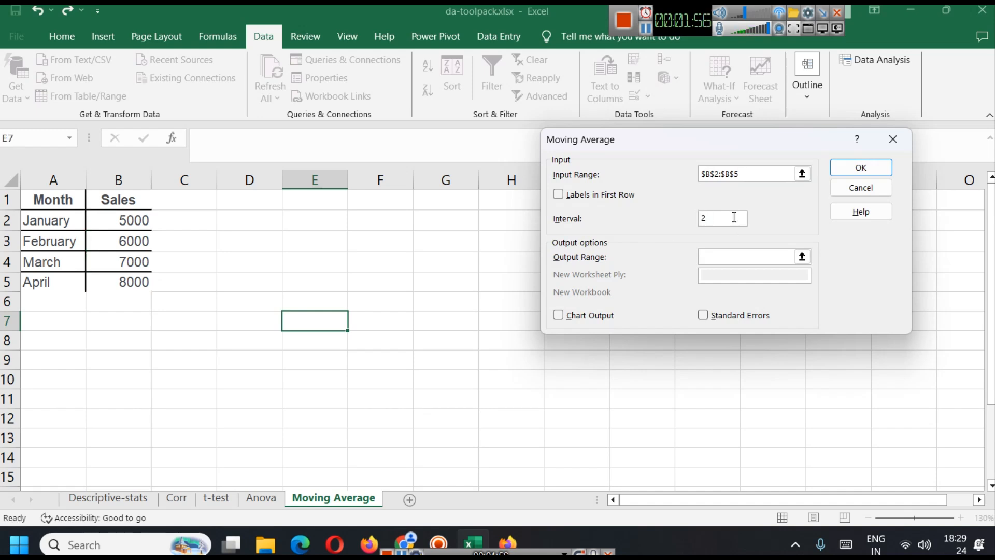
pyautogui.click(802, 256)
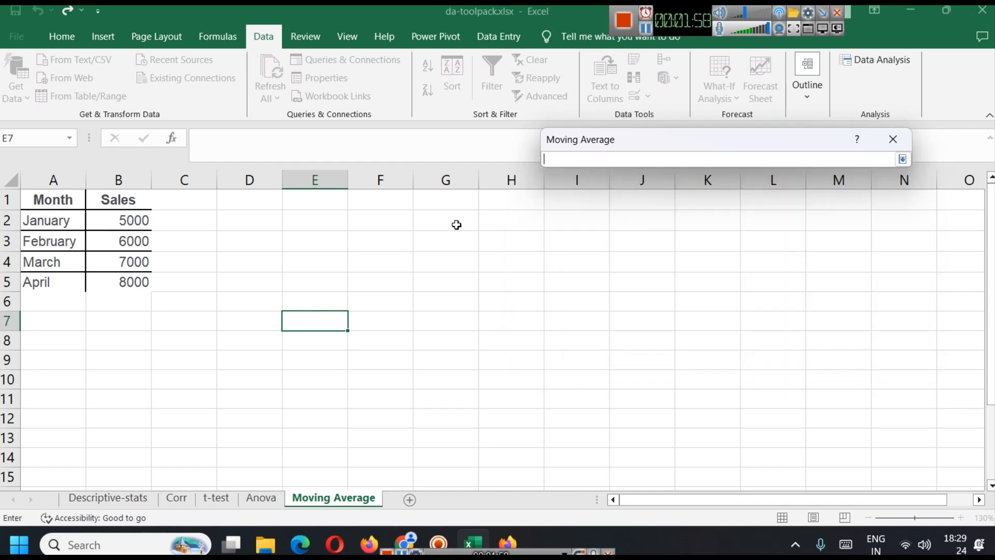
pyautogui.moveTo(345, 202); pyautogui.dragTo(380, 282)
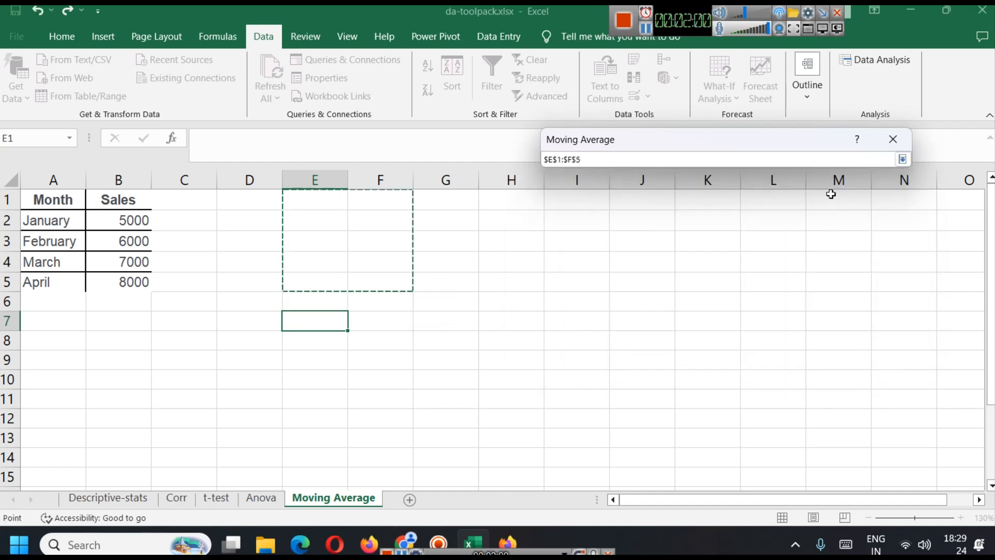
pyautogui.press('Return')
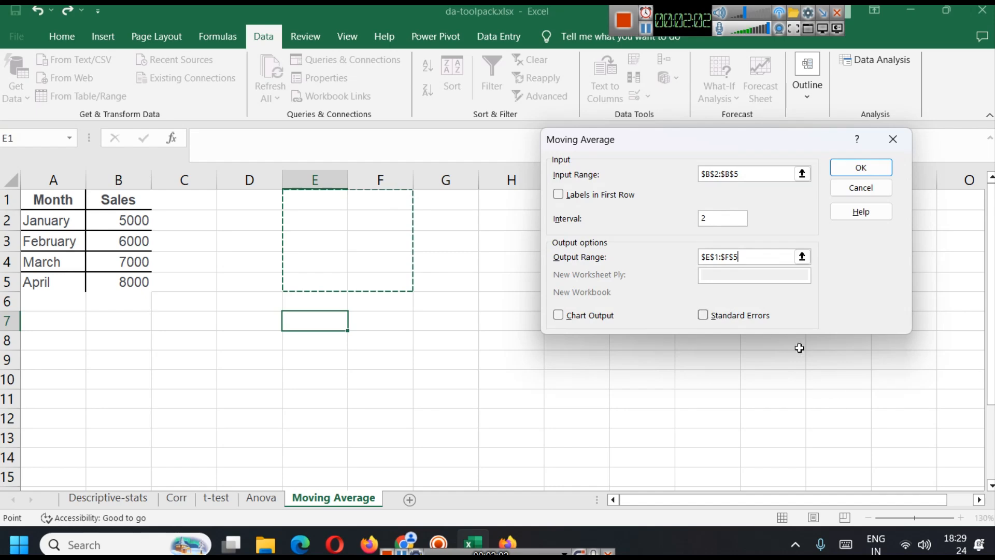
pyautogui.click(559, 316)
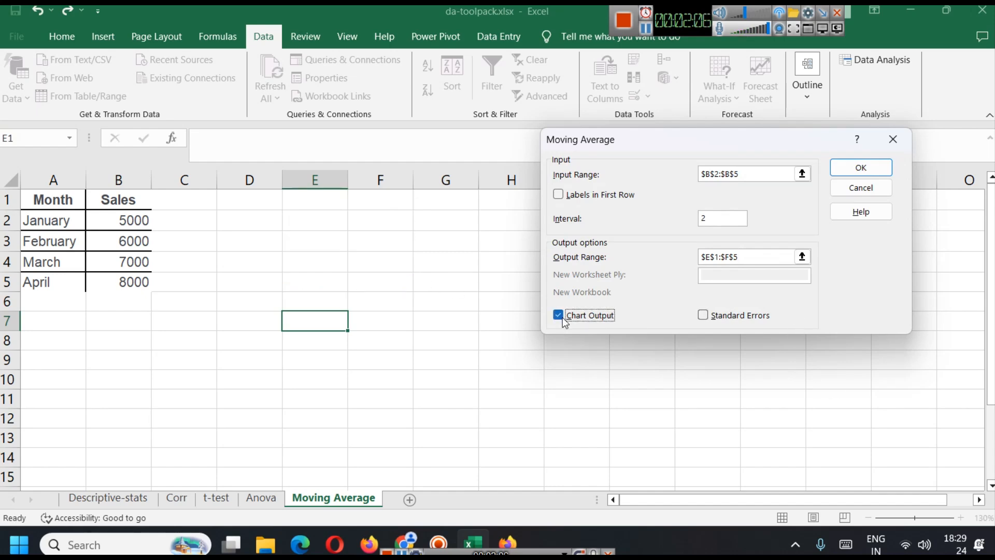
pyautogui.click(863, 169)
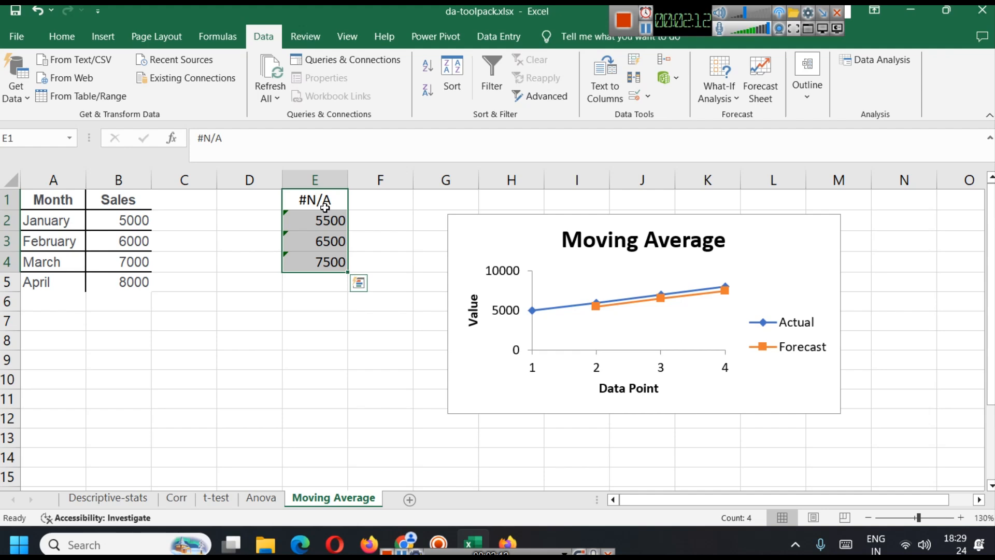
# Replace the content of cell E1 with the heading Moving Average and widen column E slightly
pyautogui.scroll(-1, 394, 251)
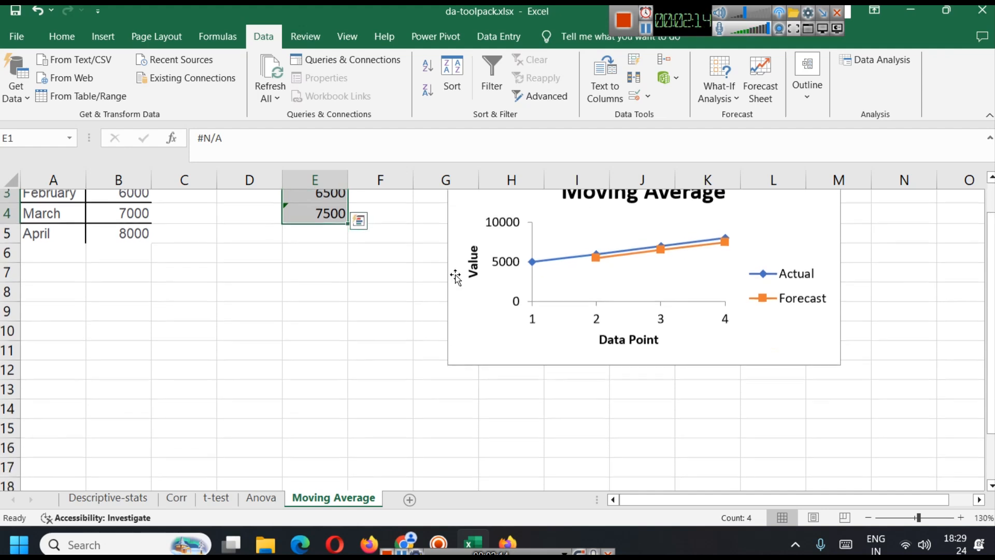
pyautogui.scroll(1, 622, 327)
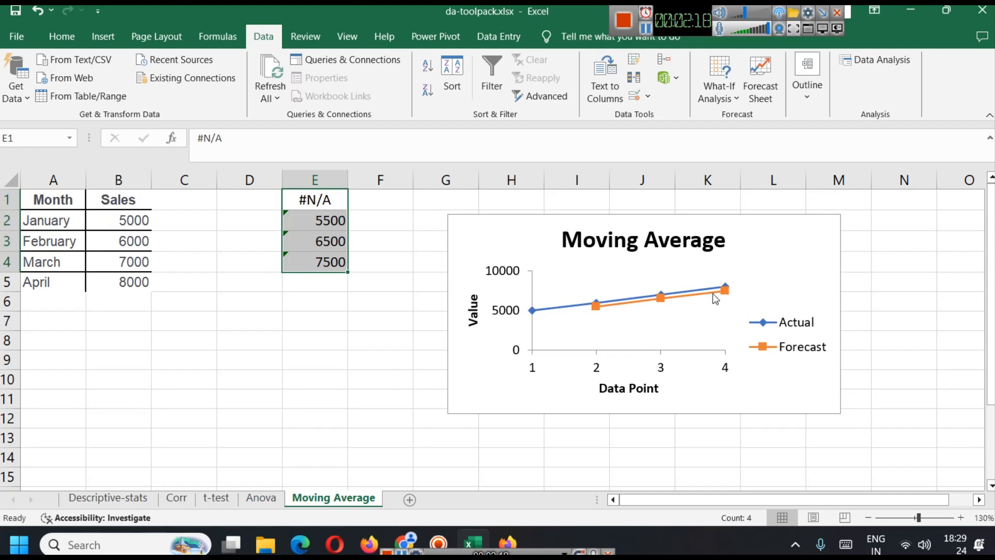
pyautogui.doubleClick(318, 199)
pyautogui.doubleClick(318, 199)
pyautogui.tripleClick(318, 199)
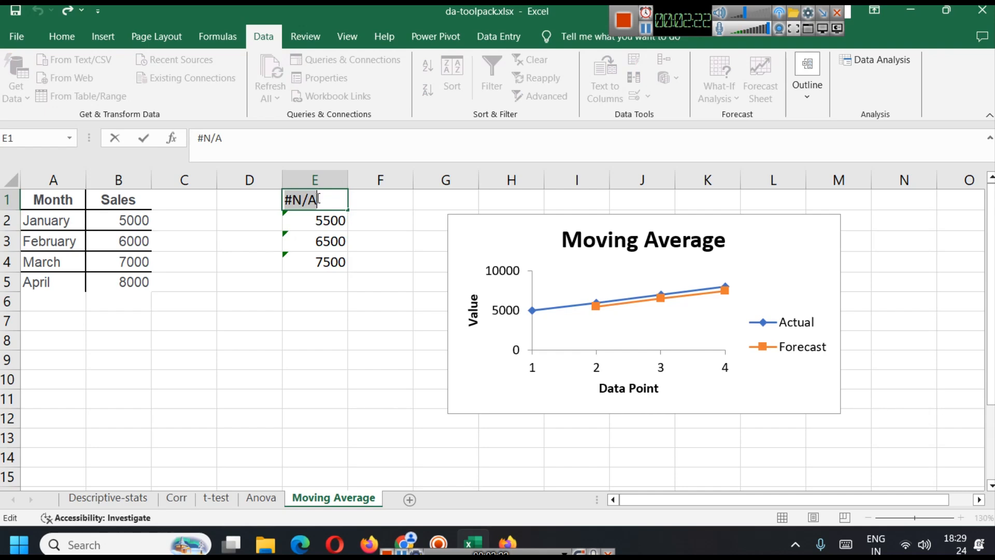
pyautogui.write('Moving ')
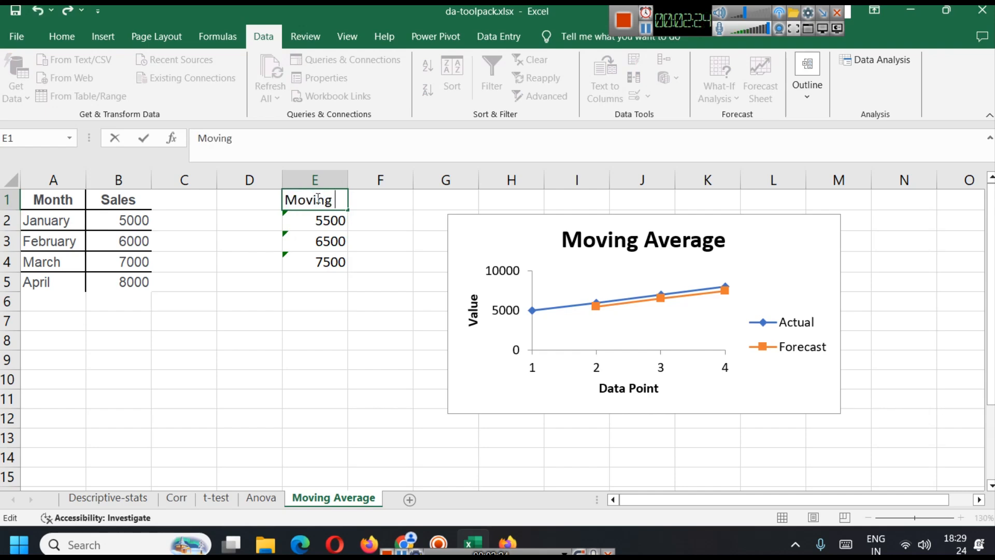
pyautogui.write('Average')
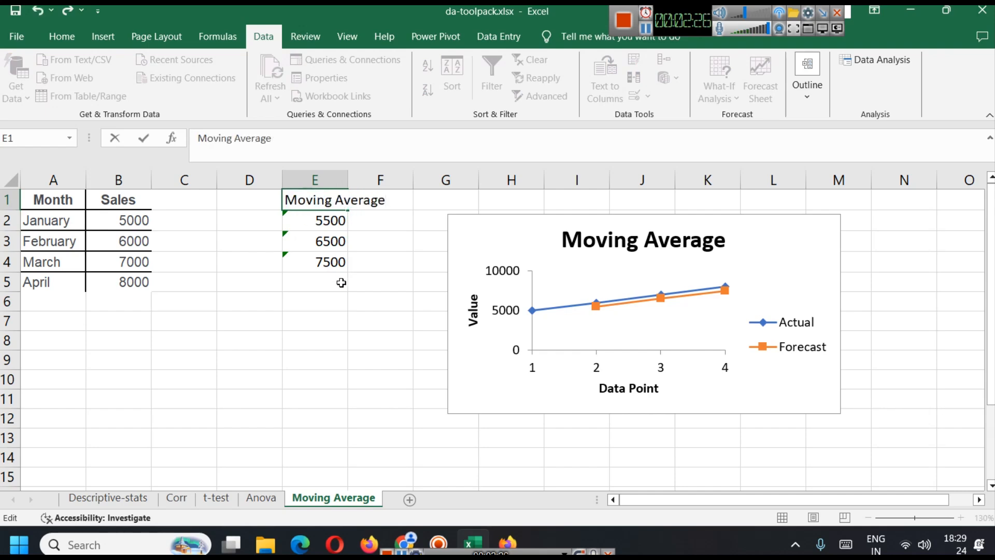
pyautogui.click(340, 282)
pyautogui.moveTo(353, 184); pyautogui.dragTo(362, 182)
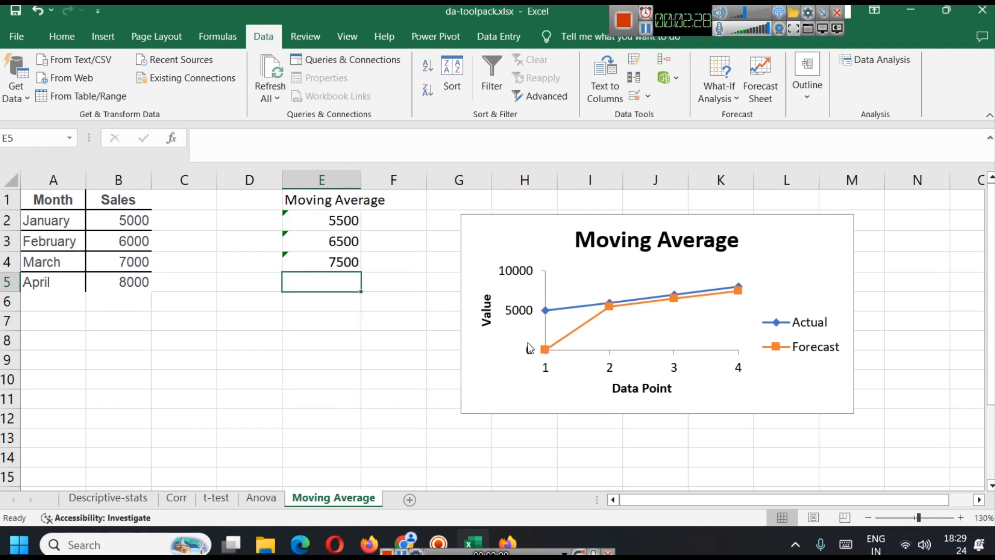
# Switch to the blog article in the browser and copy the Student and Score table from the Rank and Percentile section
pyautogui.click(404, 542)
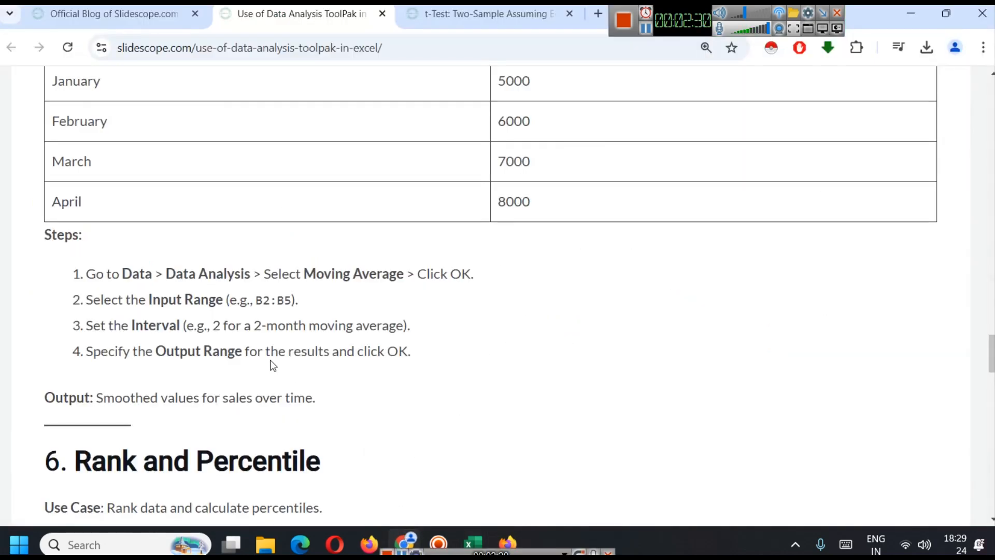
pyautogui.scroll(-6, 270, 372)
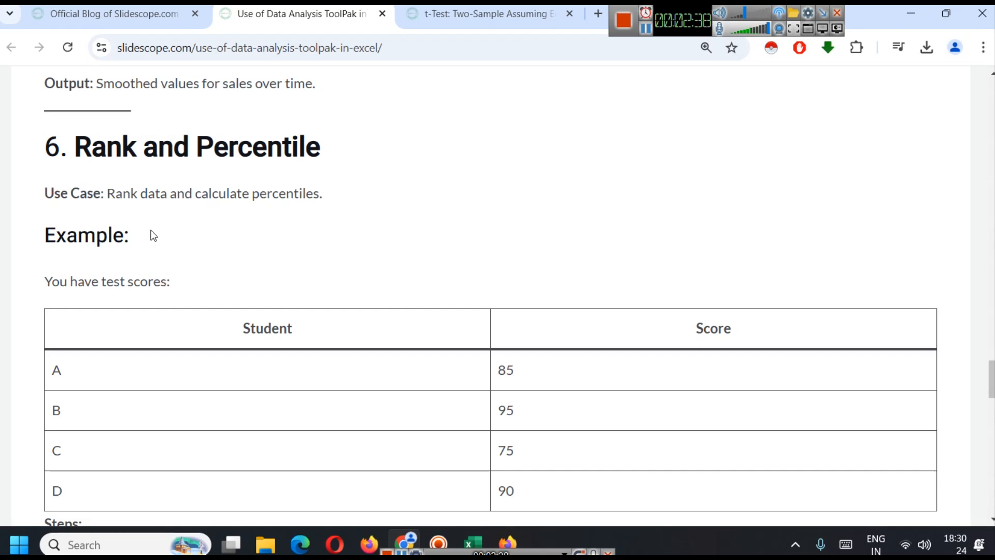
pyautogui.scroll(-3, 285, 214)
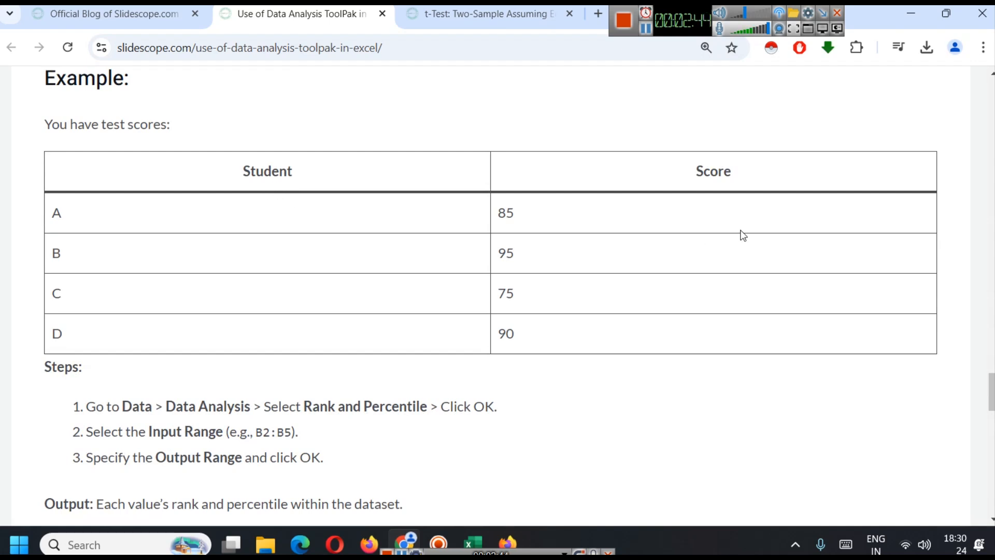
pyautogui.moveTo(242, 167); pyautogui.dragTo(606, 345)
# Switch to Excel, paste the copied score table at cell A1 of a new sheet and rename the sheet Rank-Percentile
pyautogui.click(472, 543)
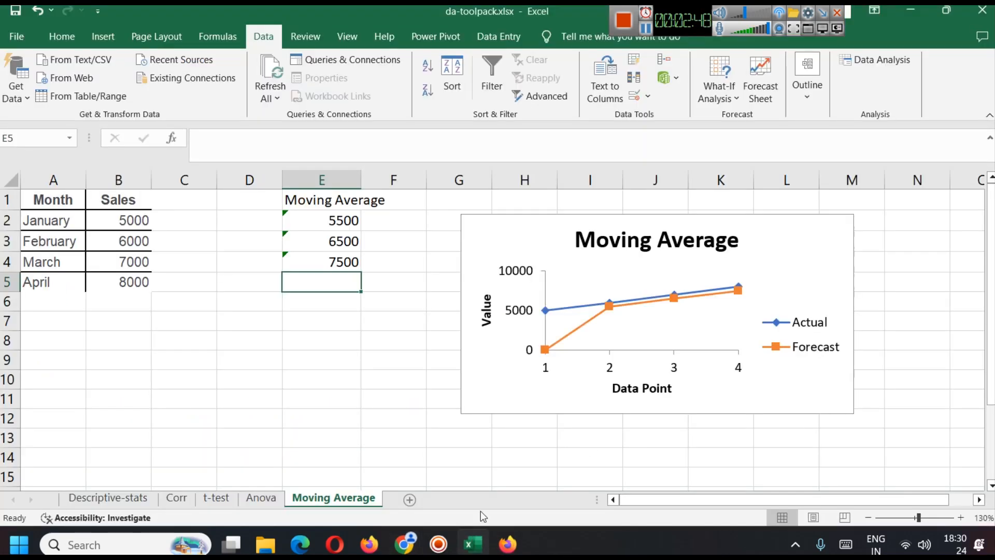
pyautogui.click(415, 501)
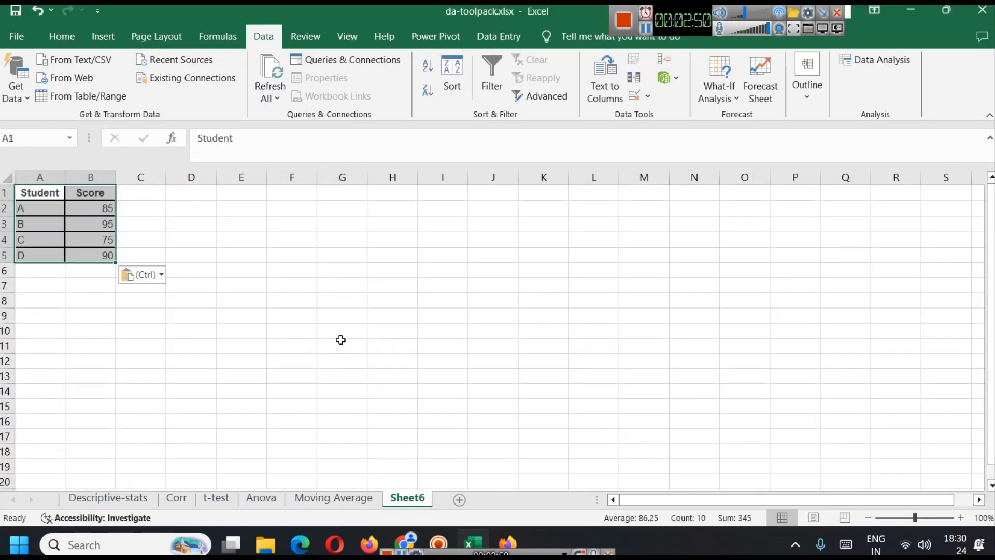
pyautogui.rightClick(397, 499)
pyautogui.click(456, 353)
pyautogui.write('Rank-')
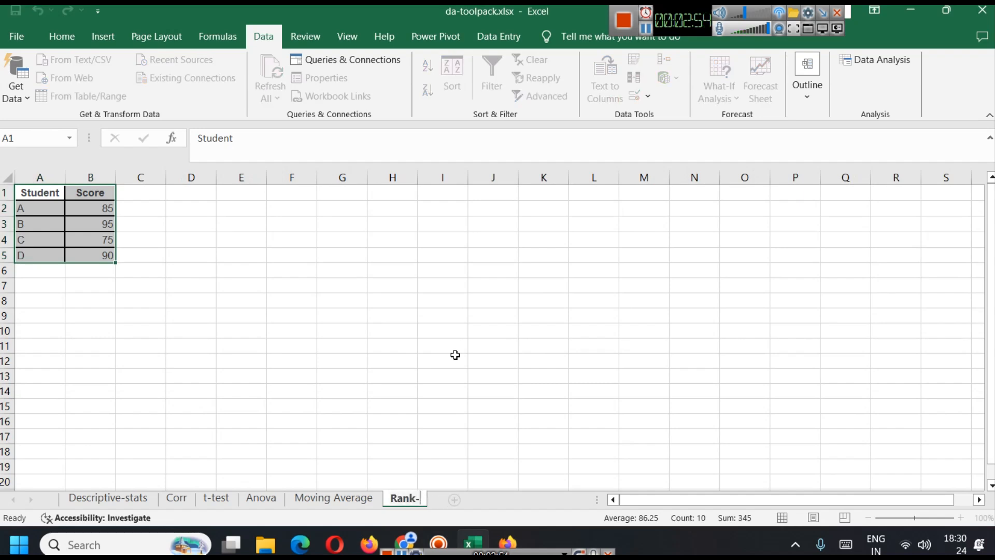
pyautogui.write('Percentile')
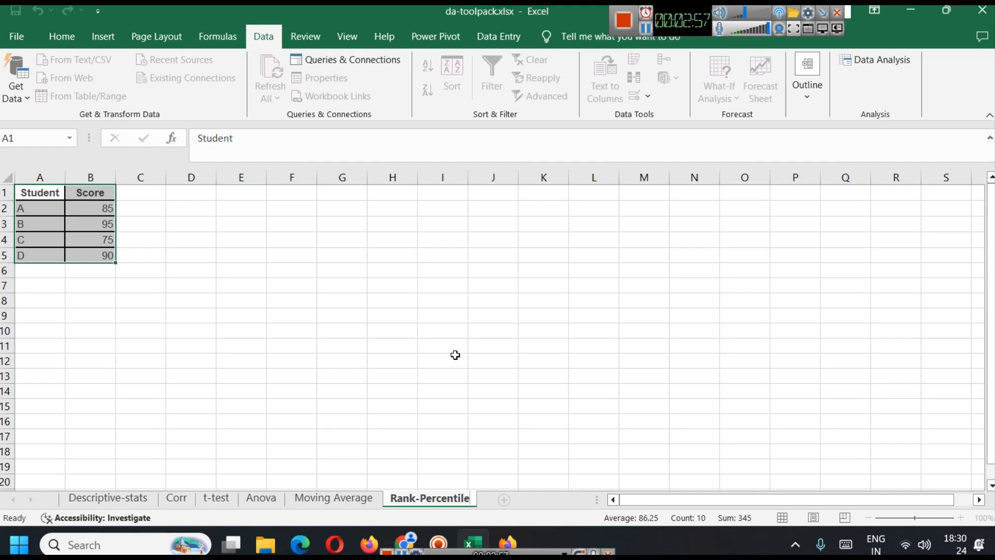
pyautogui.click(456, 355)
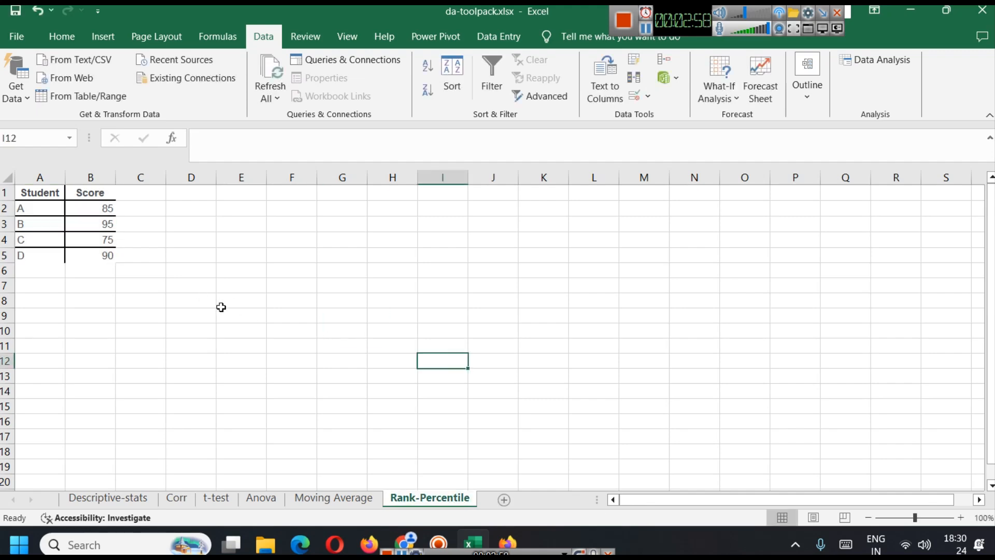
# Return to the blog article and read the Rank and Percentile example, its steps and the output description
pyautogui.click(410, 531)
pyautogui.scroll(-3, 309, 275)
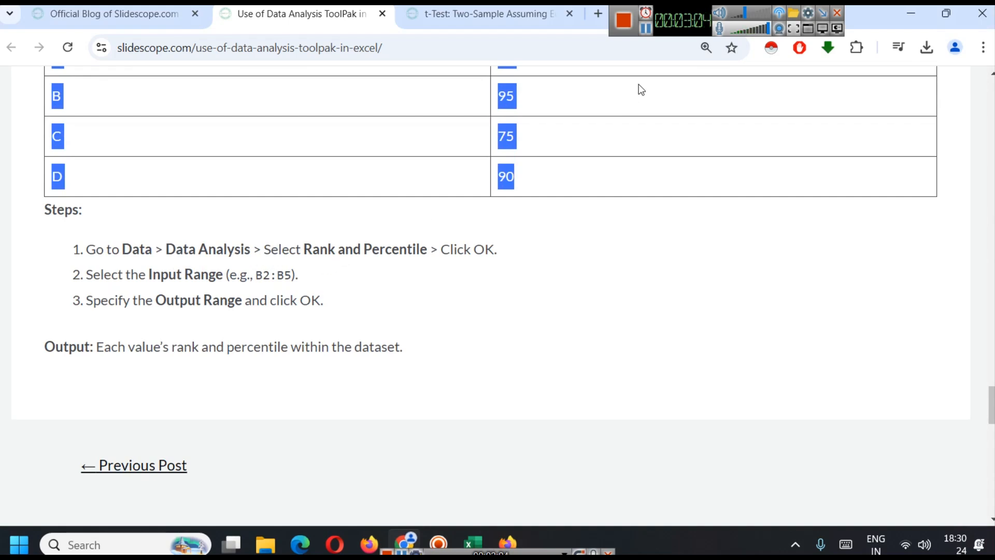
pyautogui.click(643, 35)
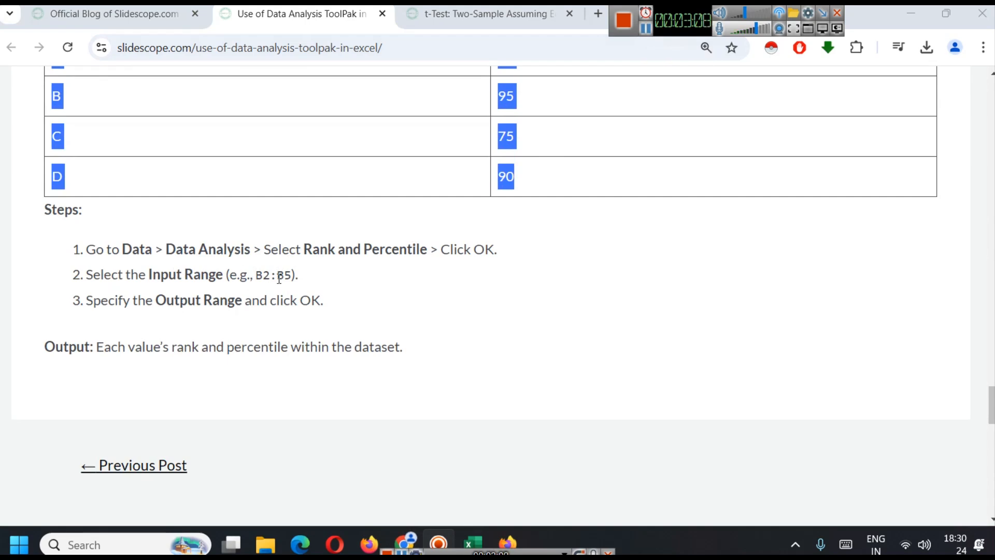
pyautogui.click(529, 311)
pyautogui.scroll(3, 521, 269)
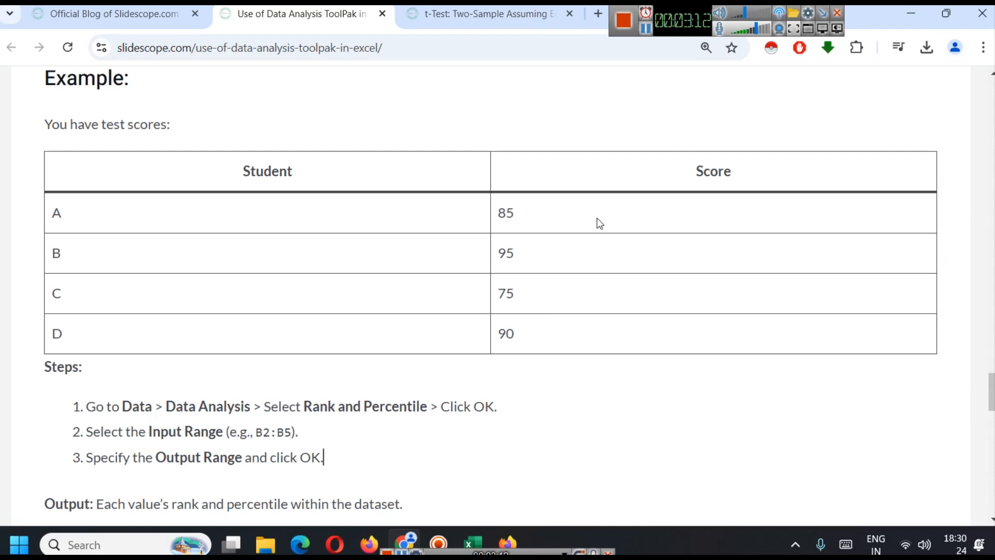
pyautogui.scroll(-3, 593, 269)
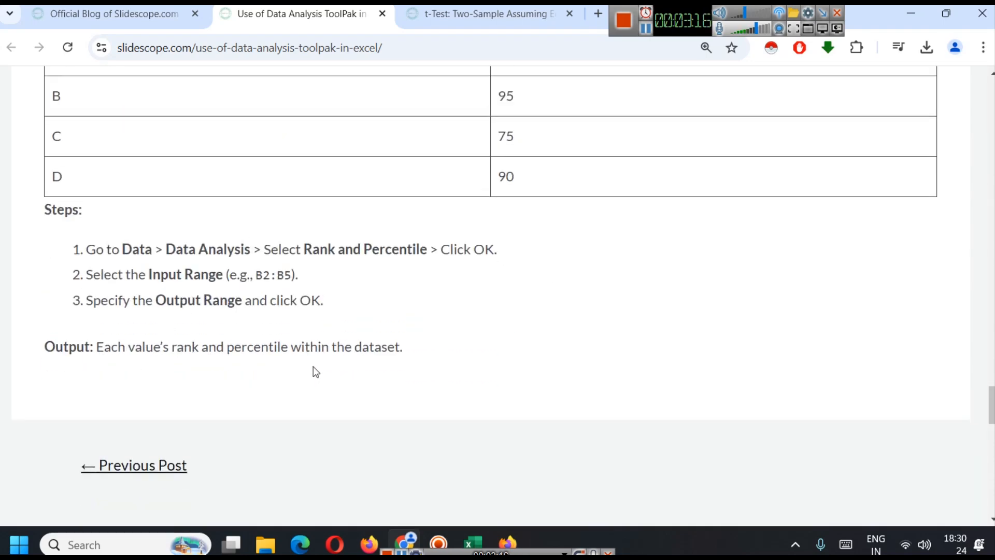
pyautogui.scroll(5, 313, 366)
pyautogui.scroll(-2, 313, 365)
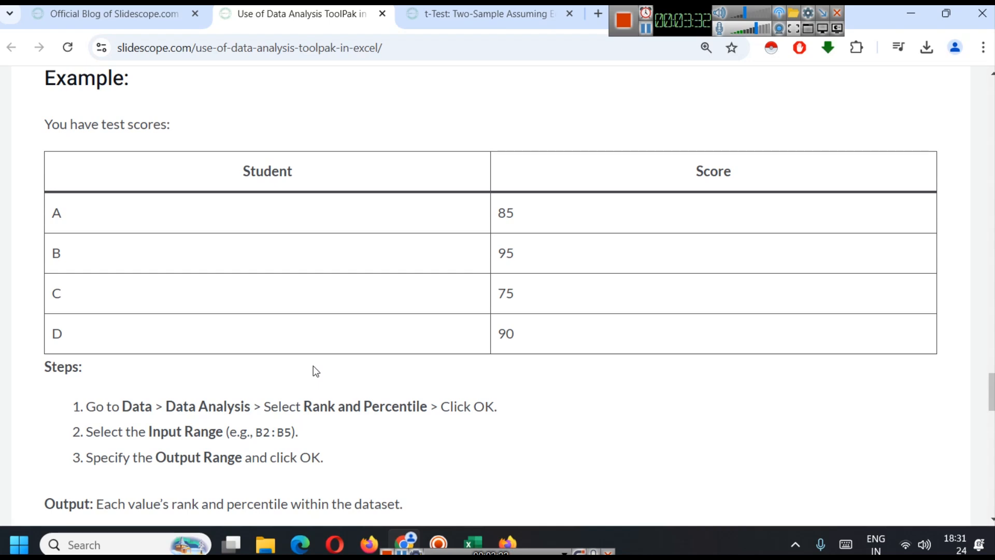
pyautogui.scroll(-2, 345, 311)
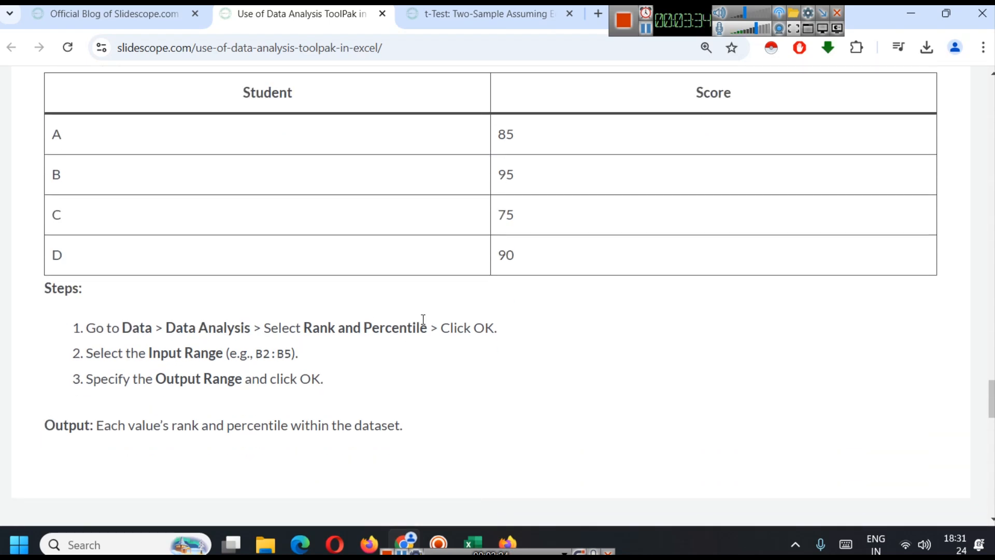
# Switch to Excel, start the Rank and Percentile analysis and set its input range to $B$2:$B$5
pyautogui.click(478, 527)
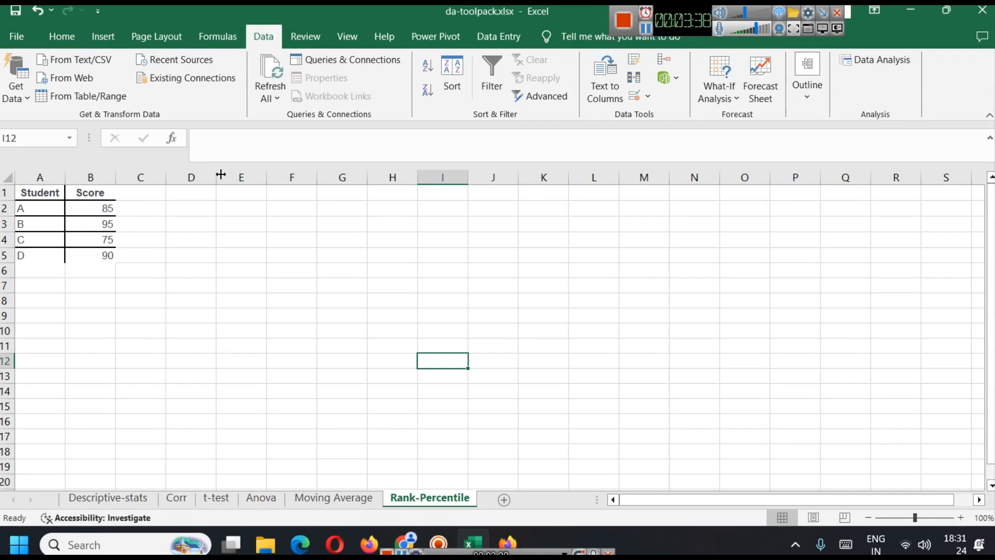
pyautogui.click(885, 60)
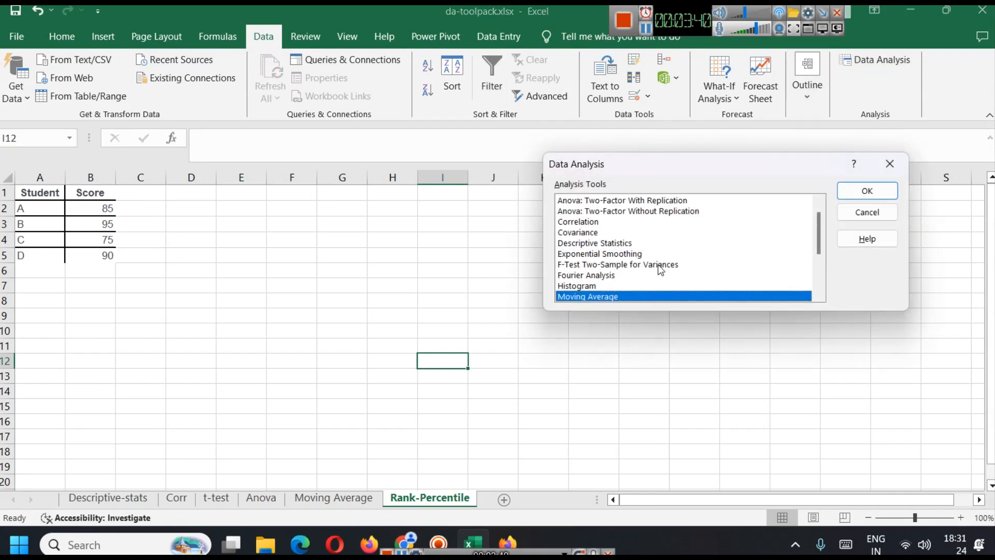
pyautogui.scroll(1, 662, 276)
pyautogui.scroll(-2, 662, 276)
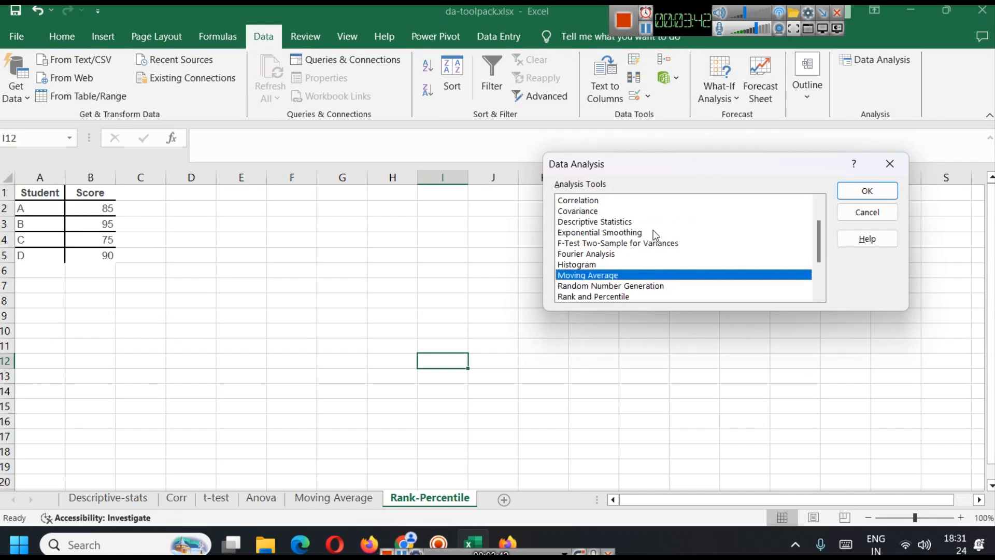
pyautogui.scroll(-1, 654, 234)
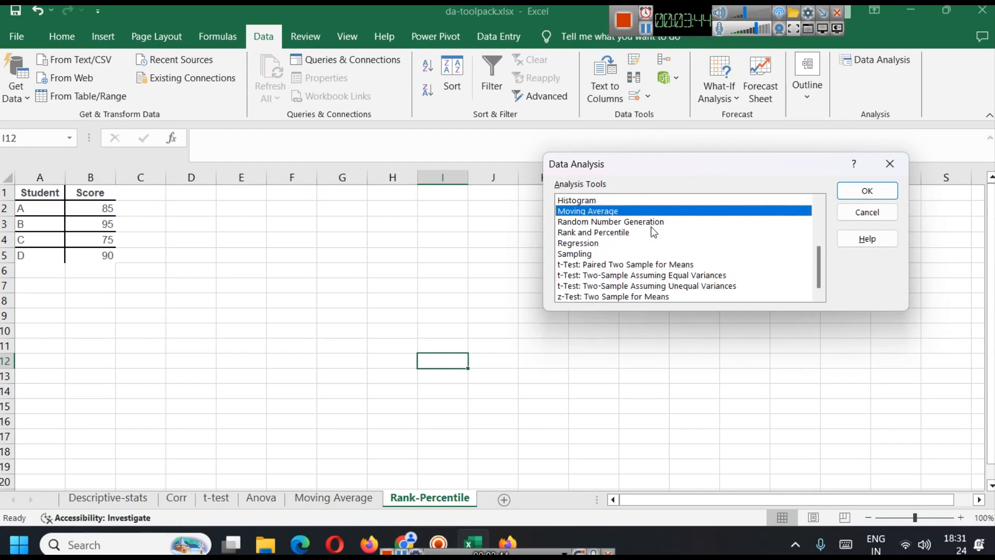
pyautogui.click(629, 232)
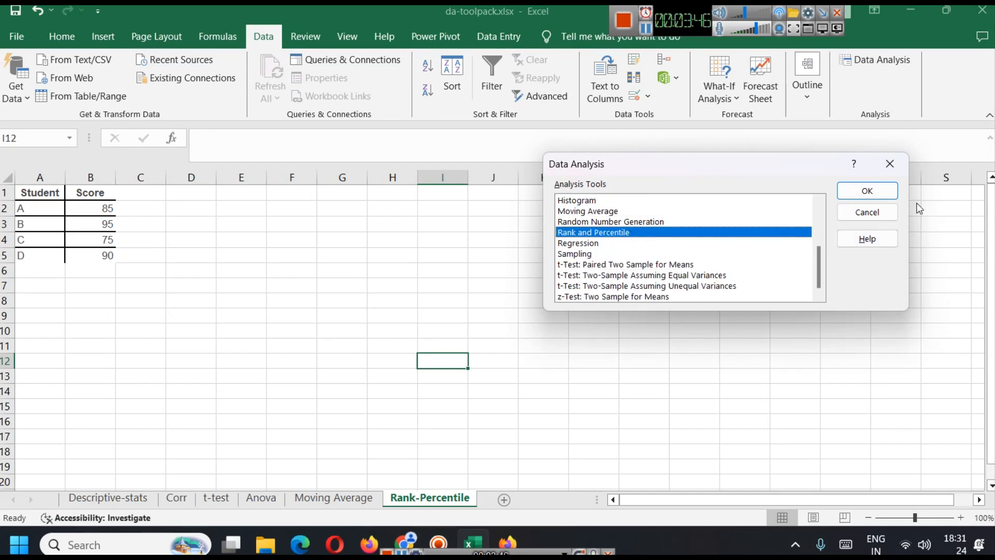
pyautogui.click(867, 191)
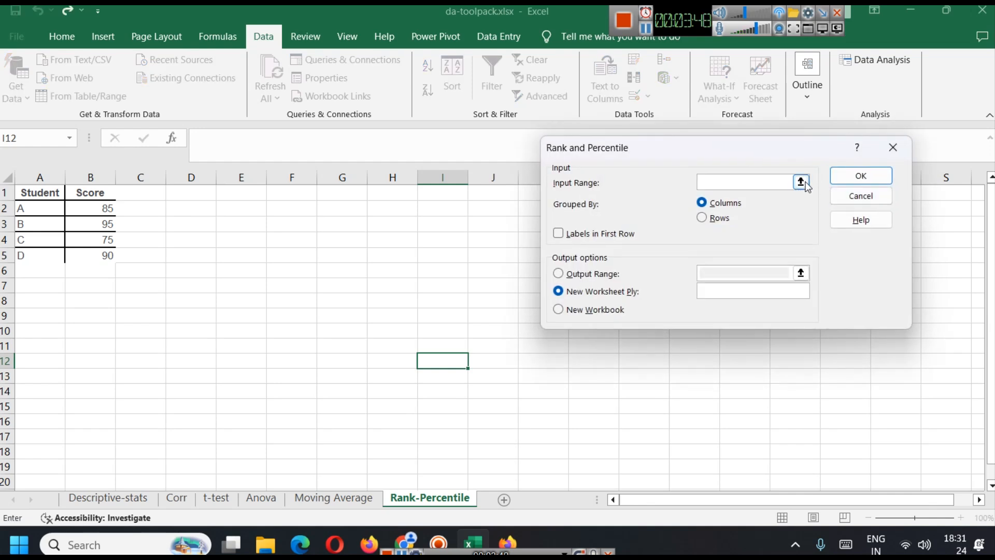
pyautogui.click(801, 182)
pyautogui.moveTo(107, 208); pyautogui.dragTo(104, 258)
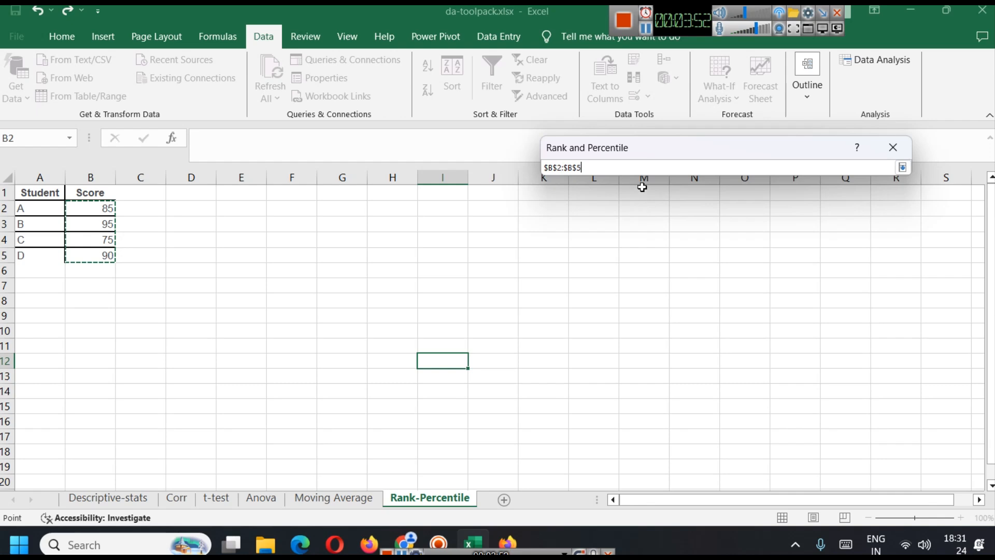
pyautogui.press('Return')
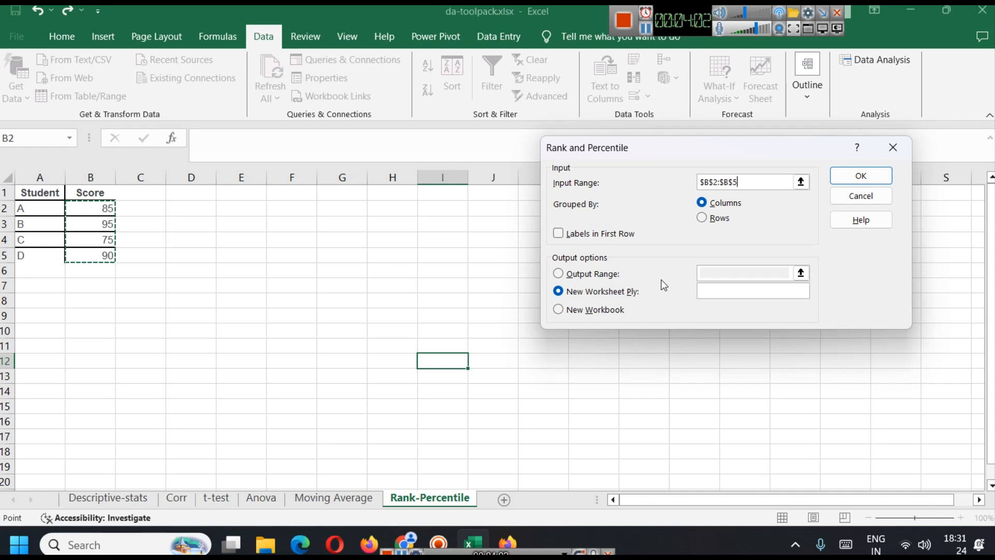
# Set the output range to $F$1:$J$4 on the current sheet and run the Rank and Percentile analysis
pyautogui.click(570, 274)
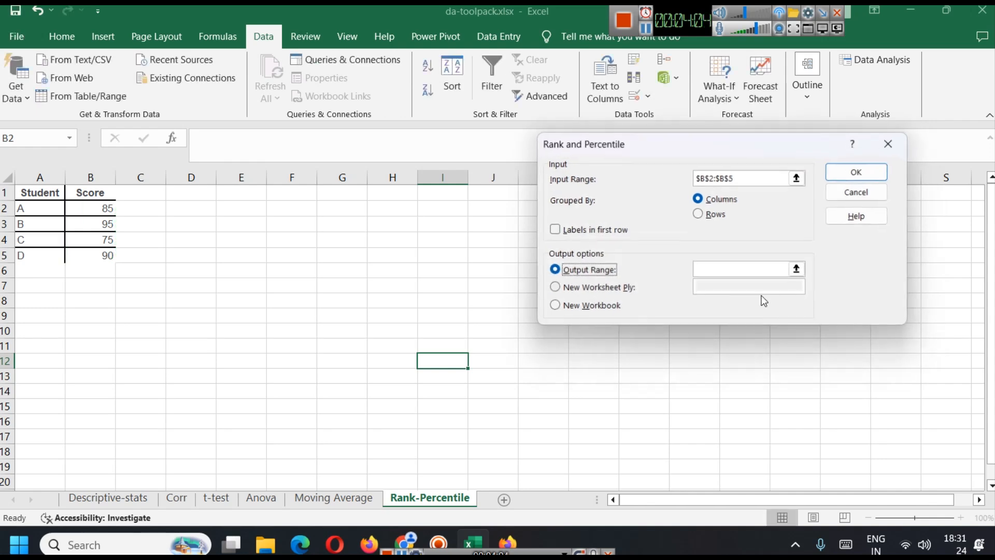
pyautogui.click(797, 269)
pyautogui.moveTo(315, 191); pyautogui.dragTo(473, 247)
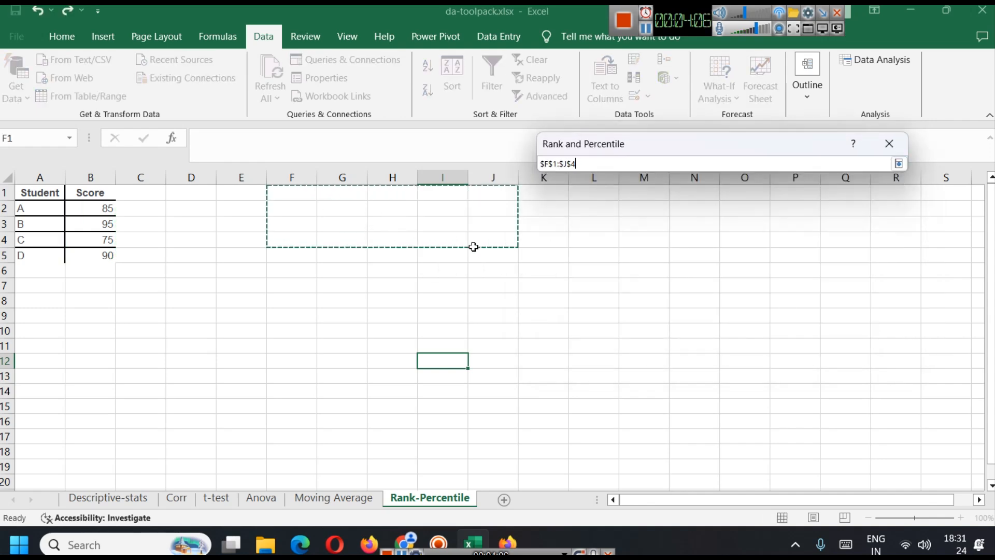
pyautogui.press('Return')
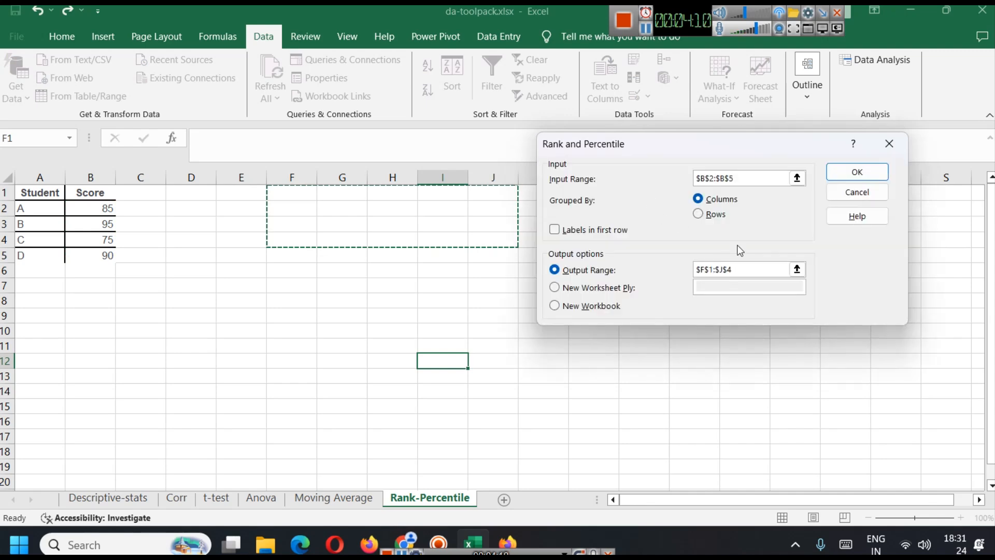
pyautogui.click(857, 171)
pyautogui.click(429, 315)
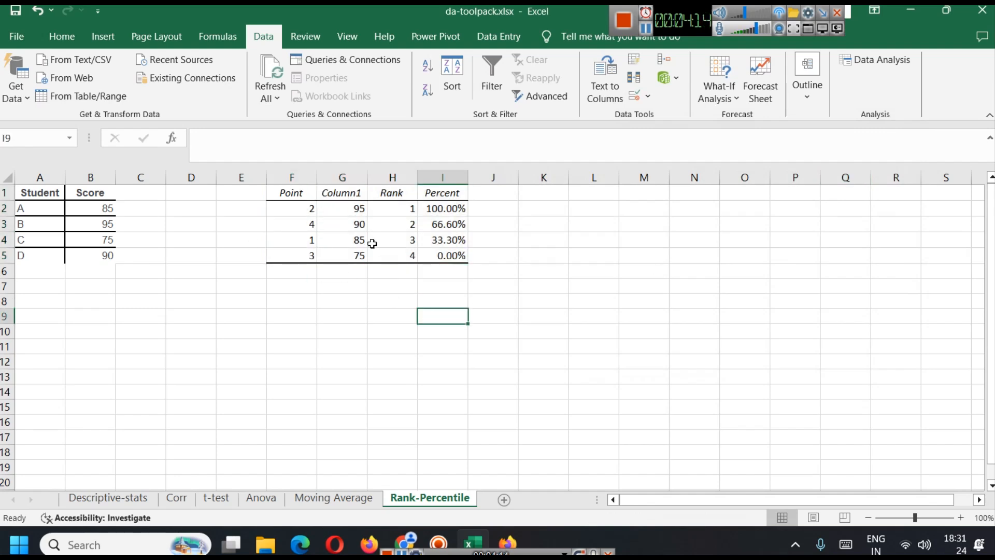
# Check the highest and lowest scores in the output's Column1 and widen the Score column B
pyautogui.click(343, 210)
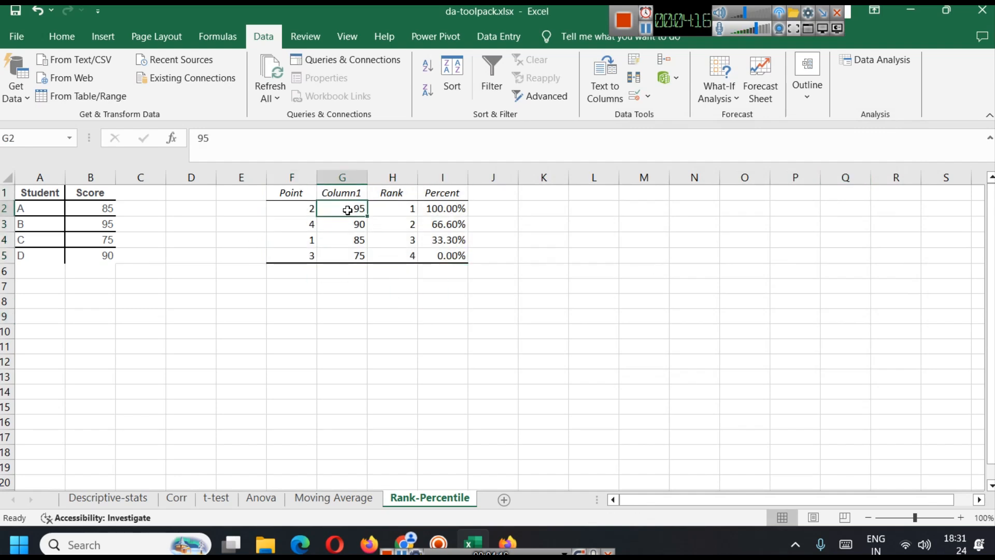
pyautogui.click(358, 256)
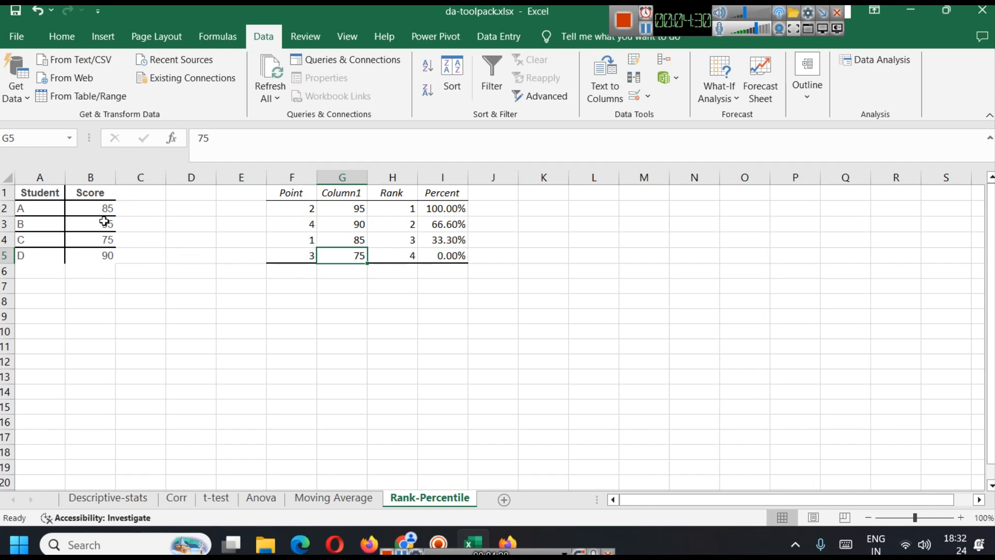
pyautogui.moveTo(115, 177); pyautogui.dragTo(134, 174)
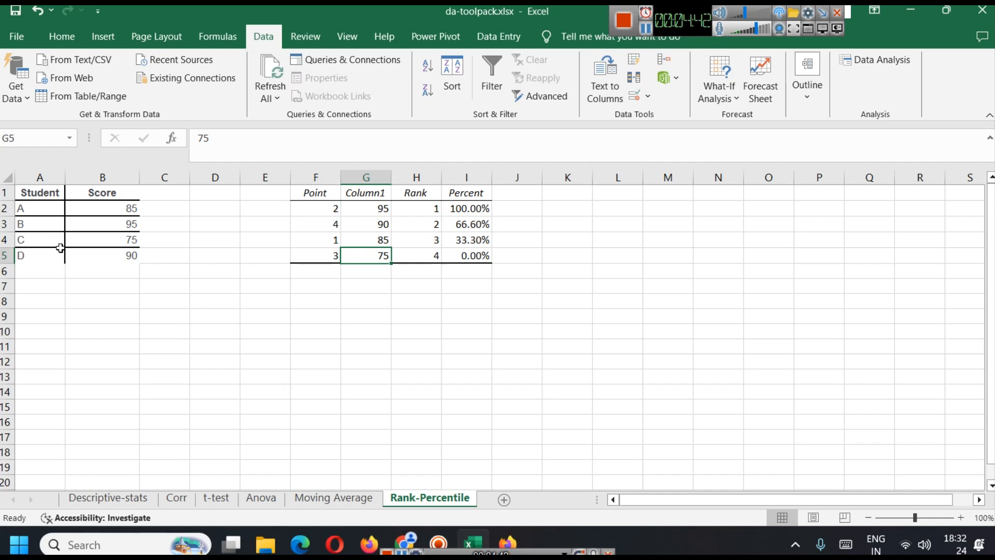
# Label the first two ranked rows beside the output with their students, B in cell E2 and D in E3
pyautogui.click(261, 212)
pyautogui.write('B')
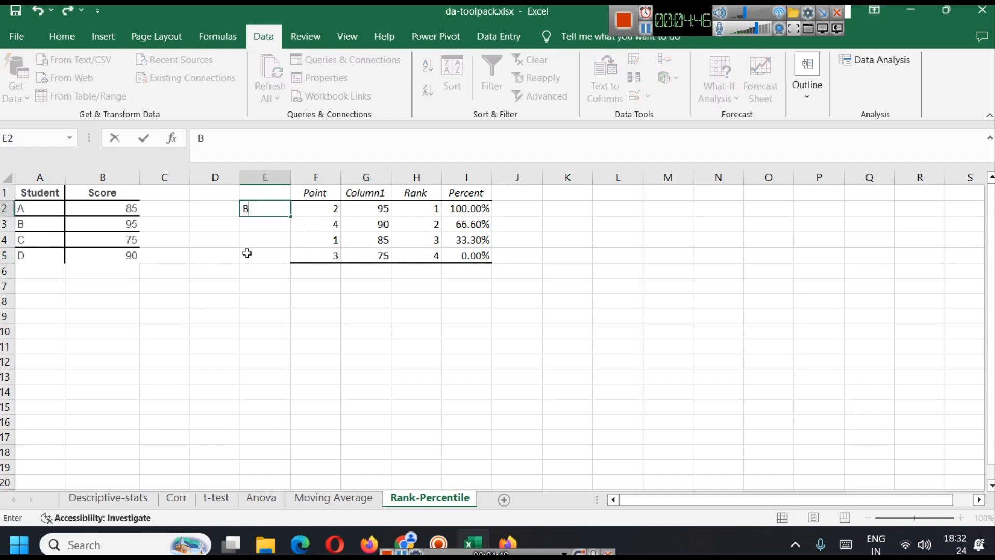
pyautogui.click(263, 226)
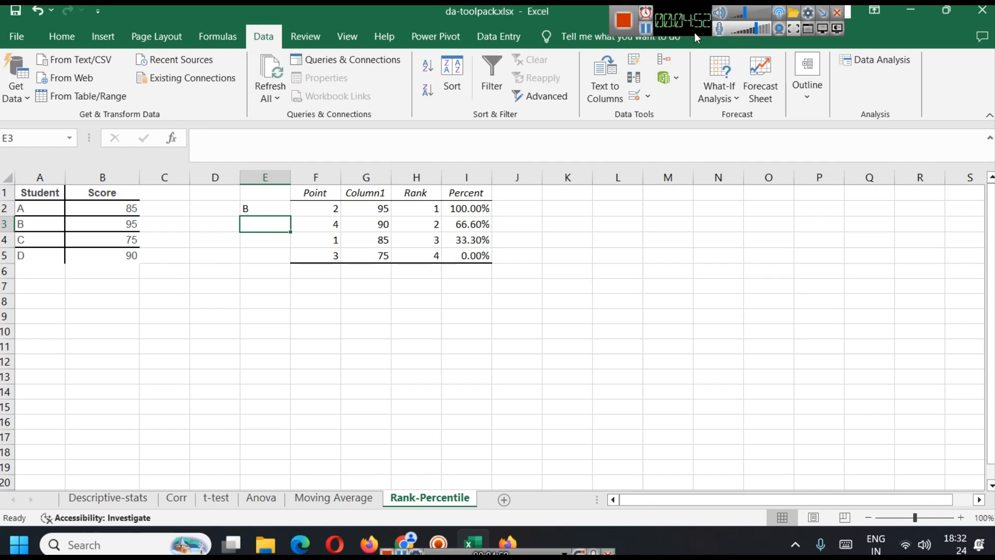
pyautogui.click(646, 29)
pyautogui.click(268, 225)
pyautogui.write('D')
pyautogui.click(280, 243)
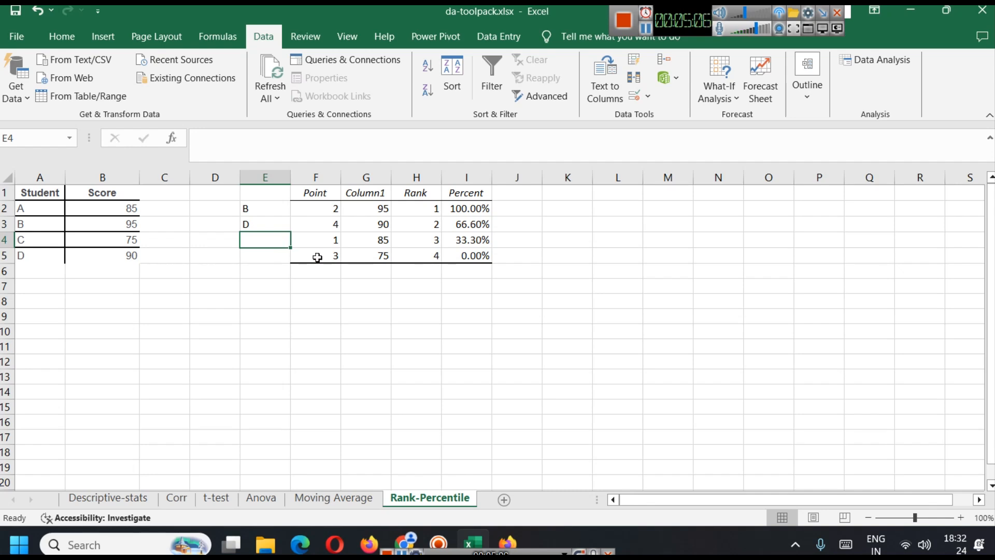
pyautogui.click(764, 33)
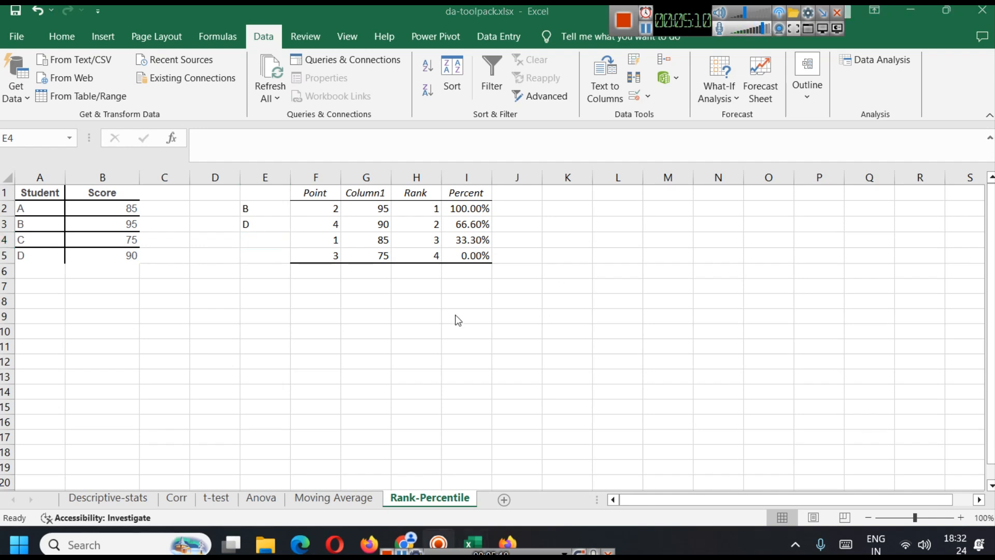
# Examine the Percent value of each ranked row against its score in the Rank and Percentile output
pyautogui.click(468, 207)
pyautogui.press('BackSpace')
pyautogui.click(468, 206)
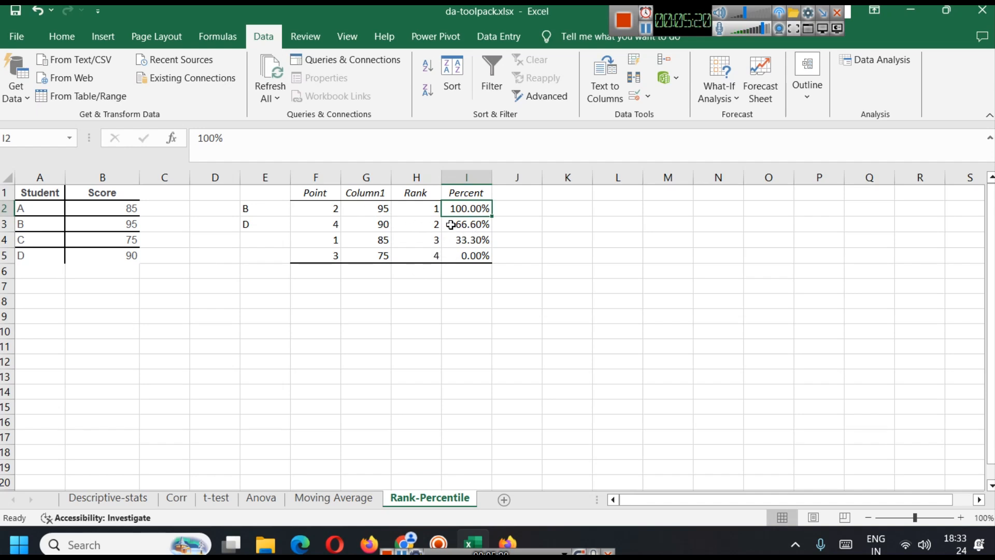
pyautogui.click(388, 225)
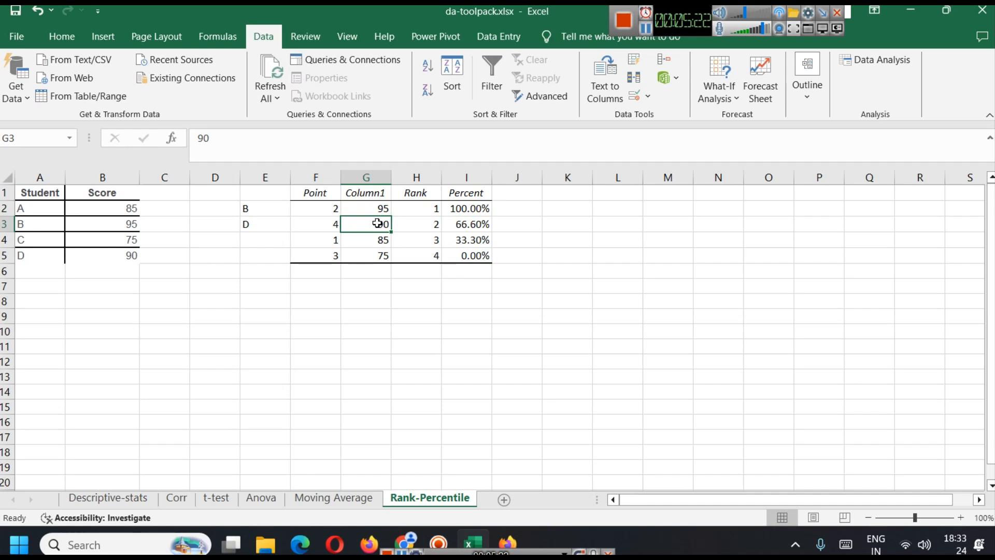
pyautogui.click(466, 224)
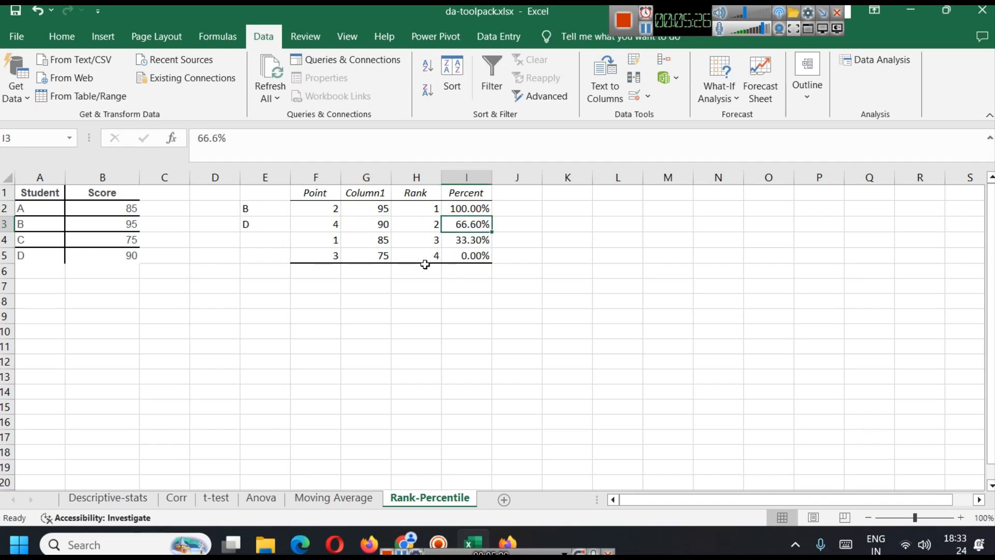
pyautogui.click(377, 243)
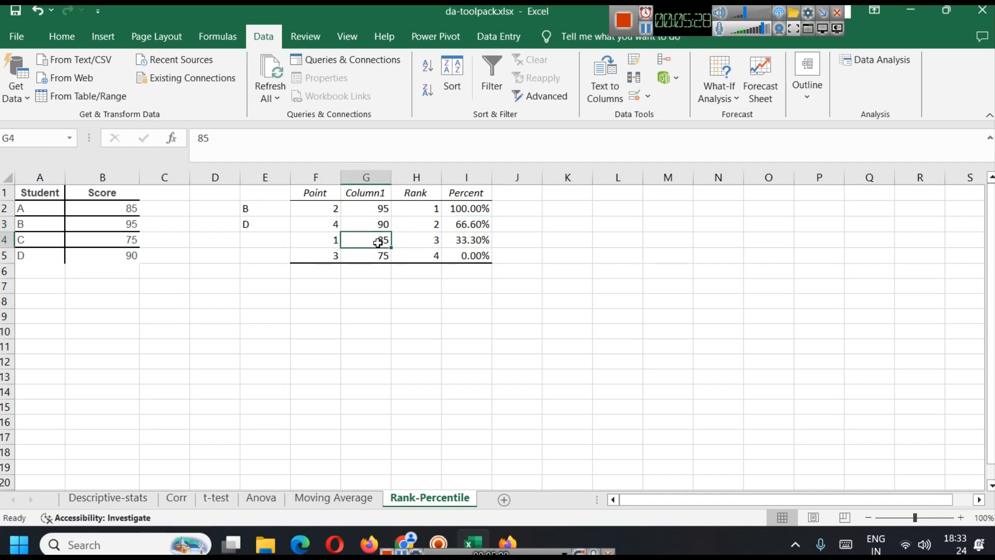
pyautogui.click(462, 243)
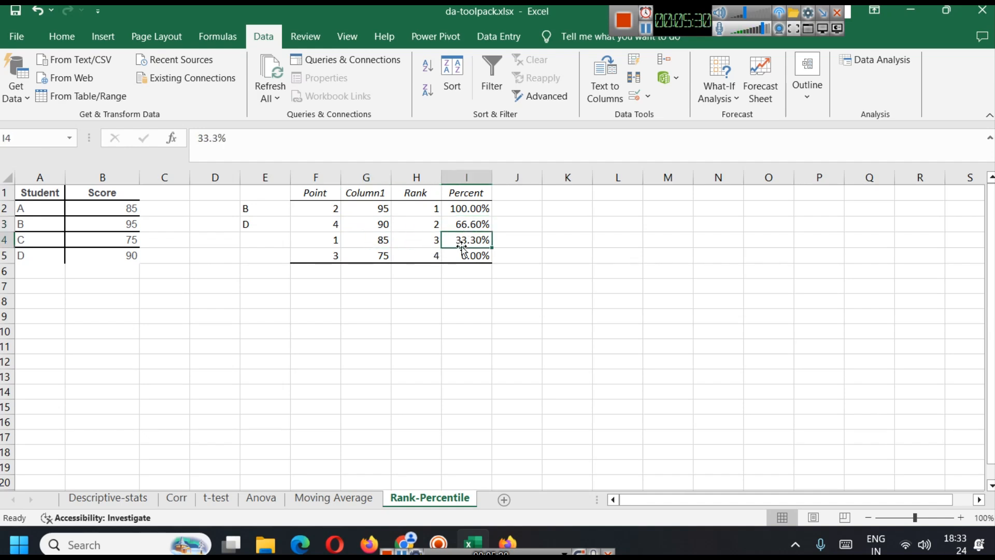
pyautogui.click(380, 255)
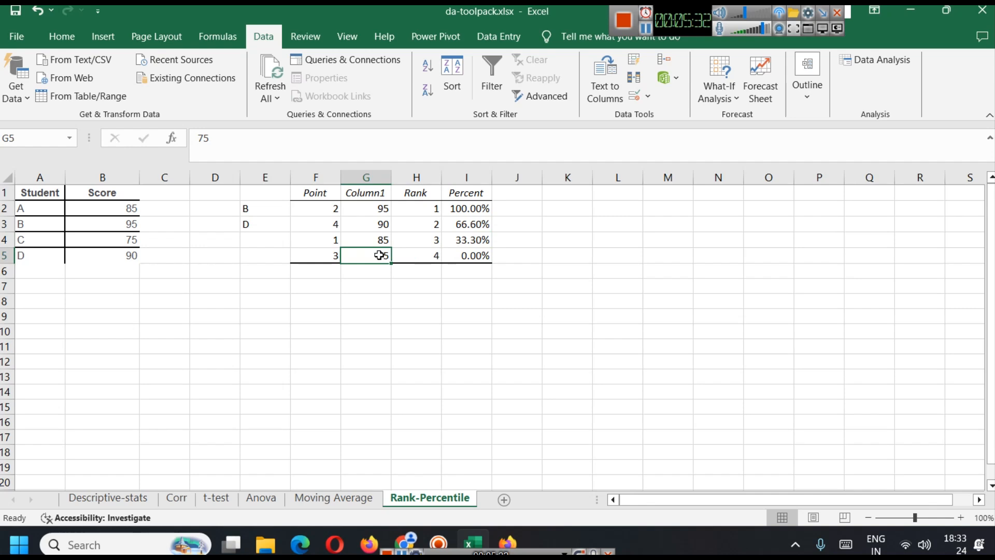
pyautogui.click(467, 256)
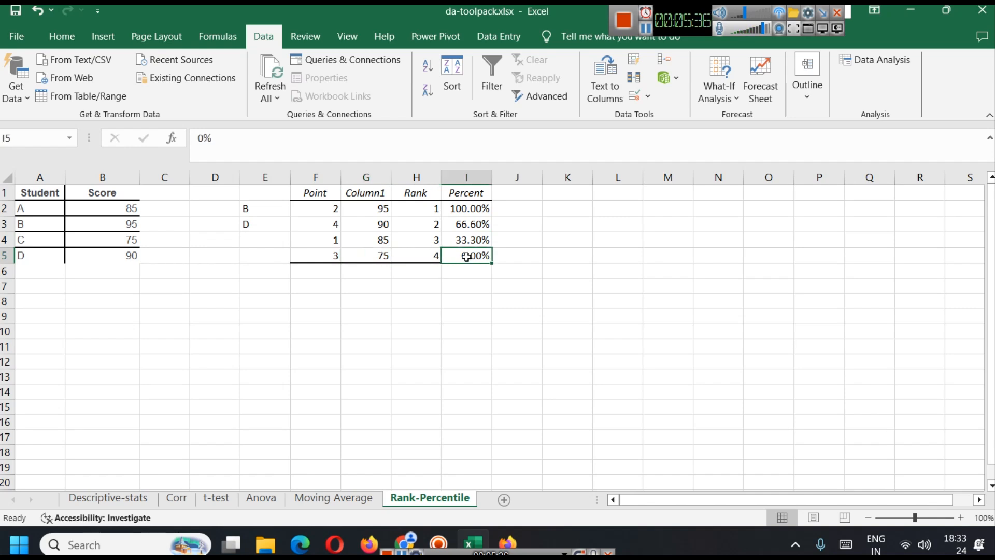
# Widen the Percent column I of the Rank and Percentile output
pyautogui.moveTo(492, 178); pyautogui.dragTo(525, 177)
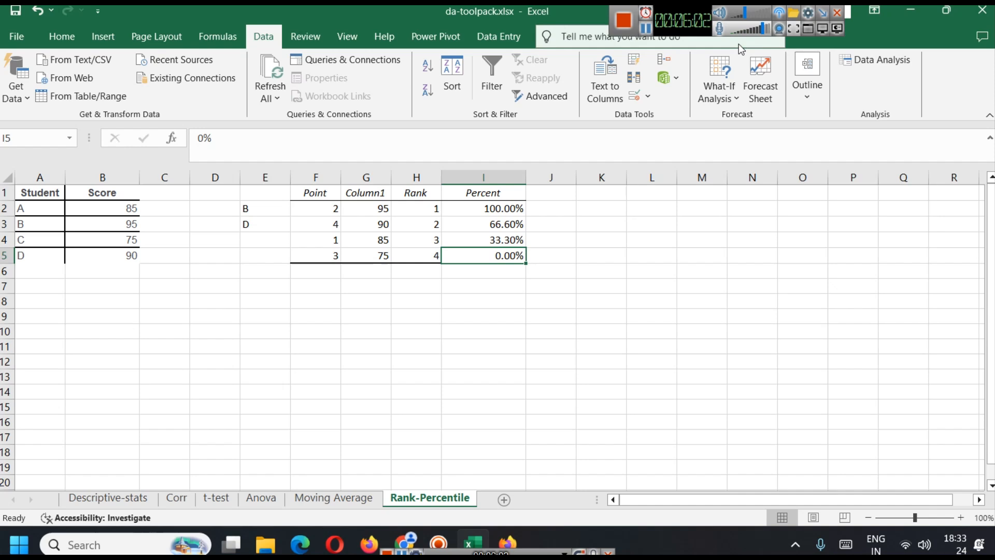
pyautogui.click(770, 31)
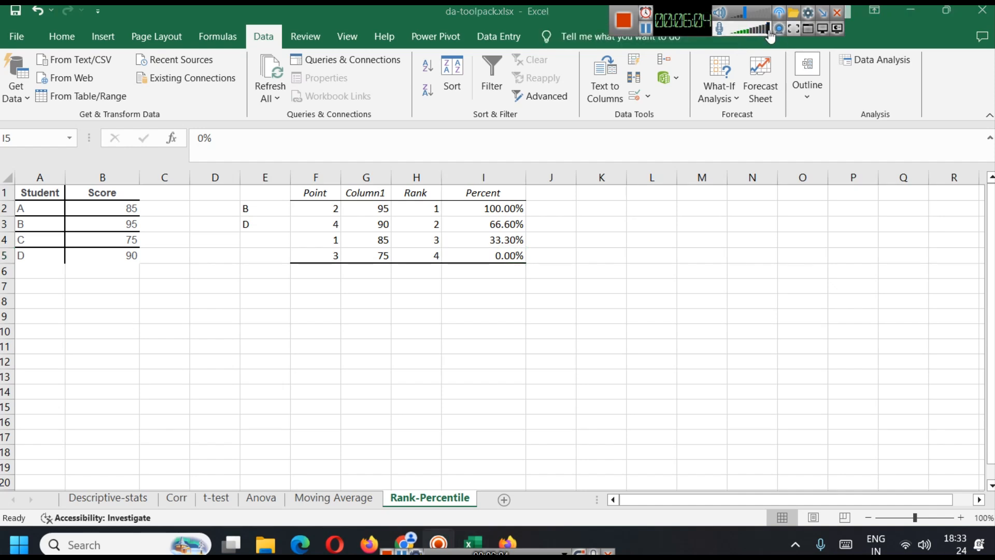